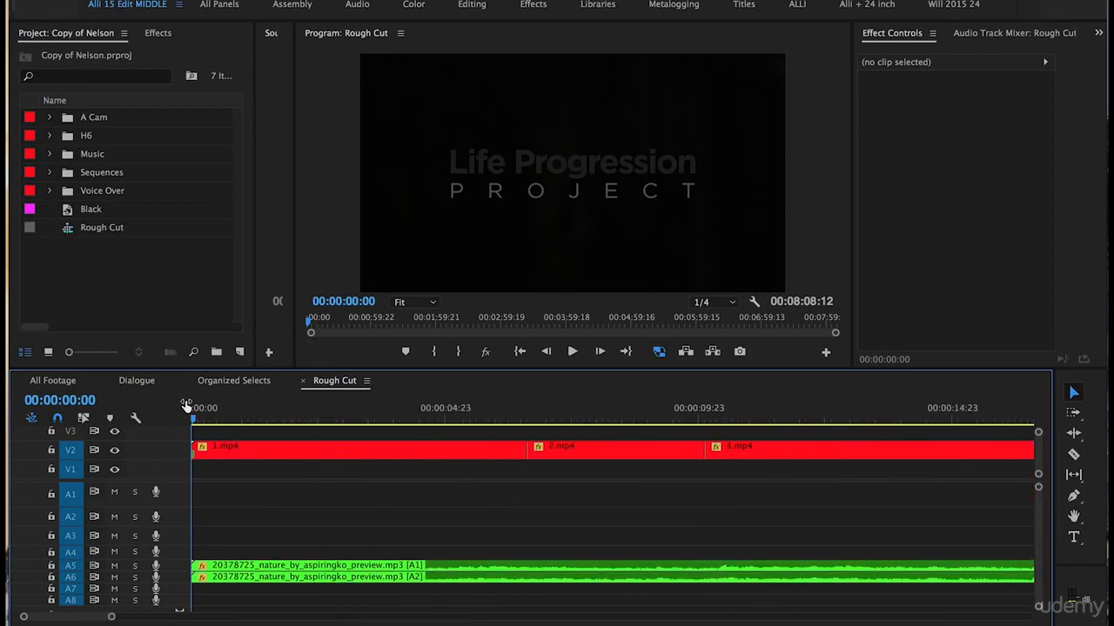
Apply the Three-Way Color Corrector effect to the clip 1.mp4 and park the playhead at 00:00:05:02.
left_click(449, 414)
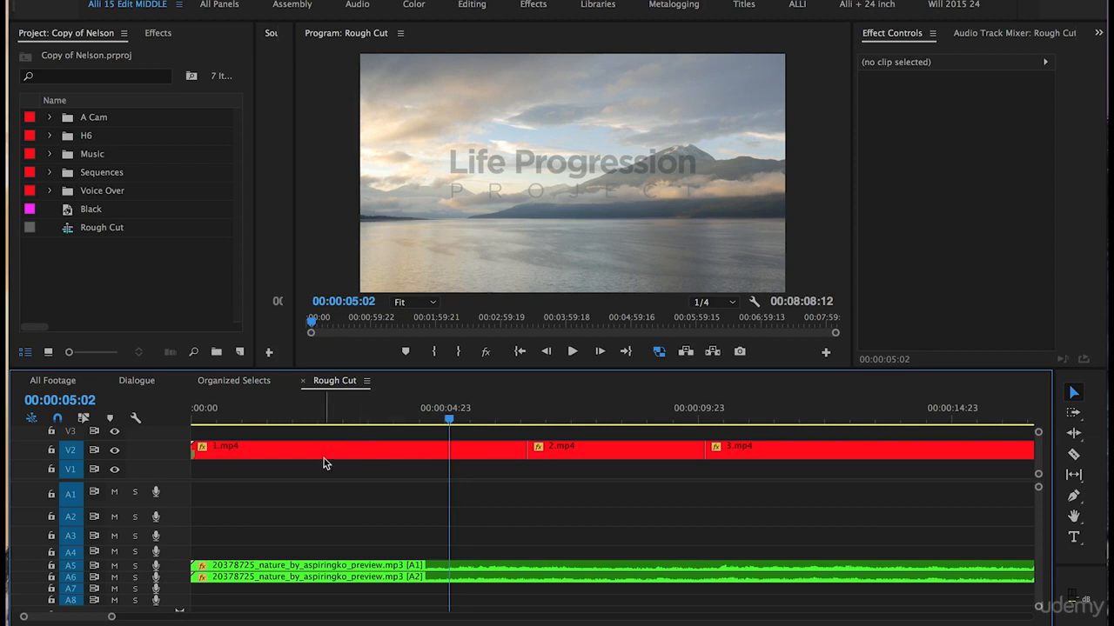
left_click(159, 33)
left_click(112, 54)
type("three way")
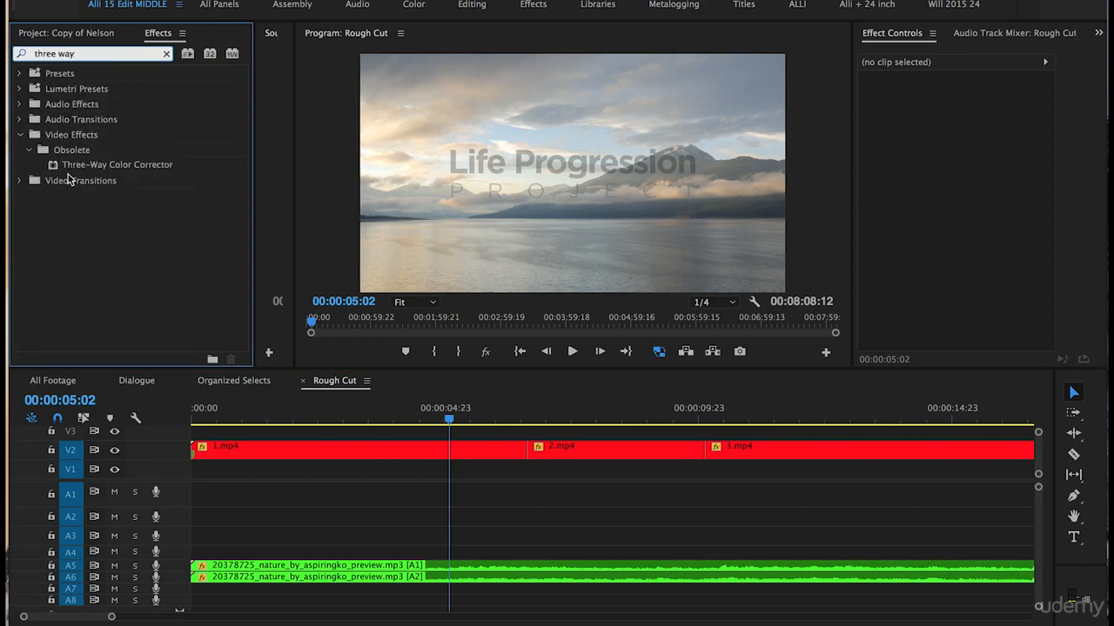
left_click(67, 162)
left_click_drag(51, 168, 311, 447)
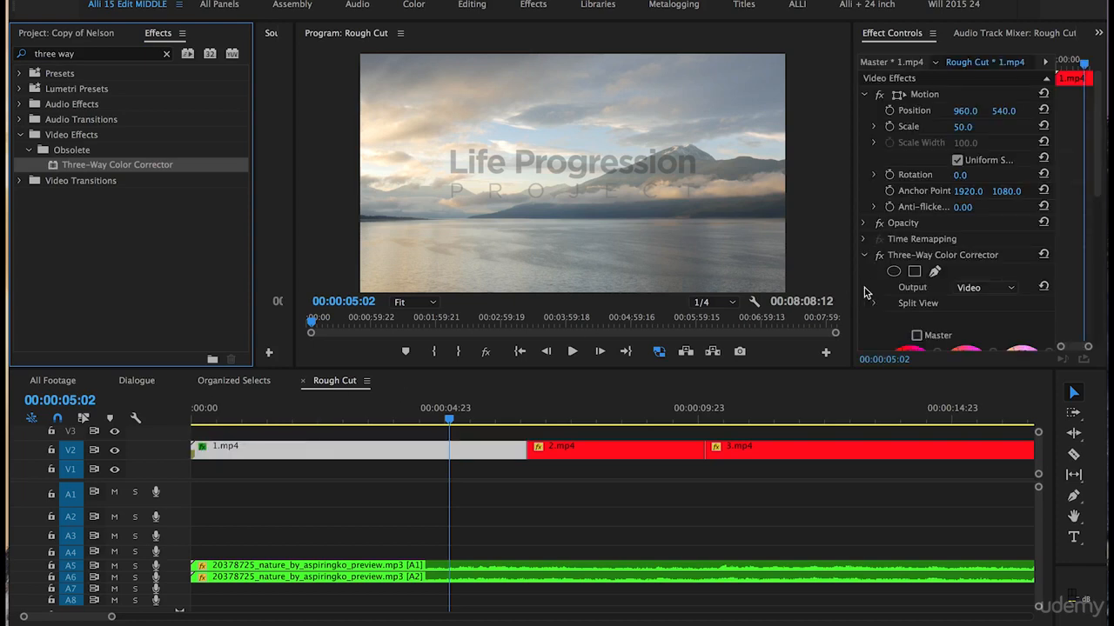
Try raising the corrector's midtone input level on 1.mp4 to 10.0, and bring it back to 1.0.
scroll(858, 298, "down", 5)
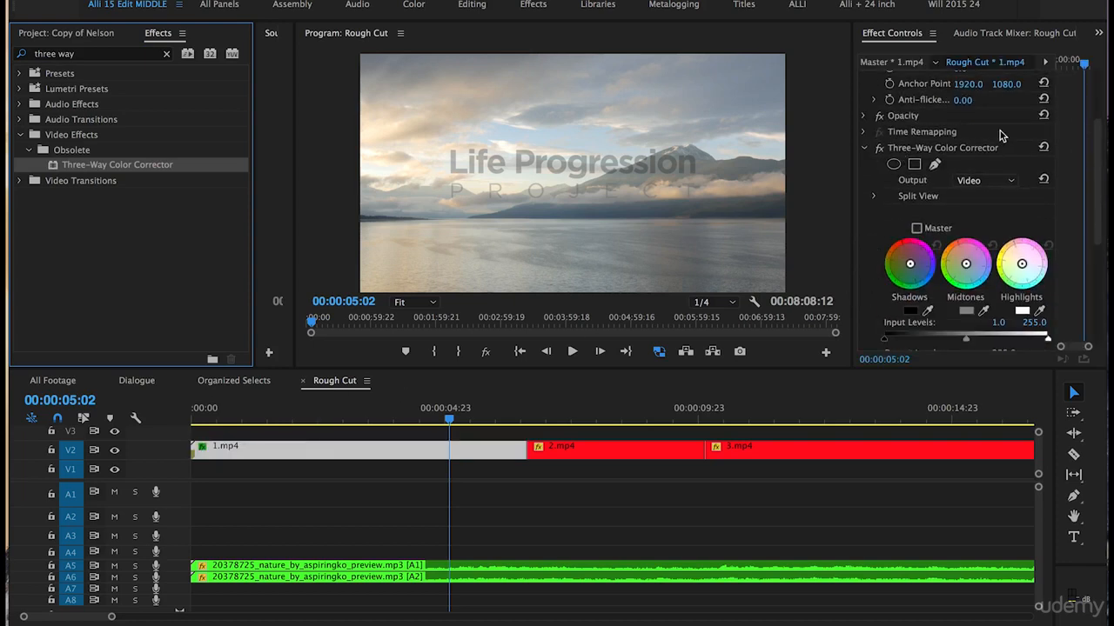
scroll(877, 297, "down", 3)
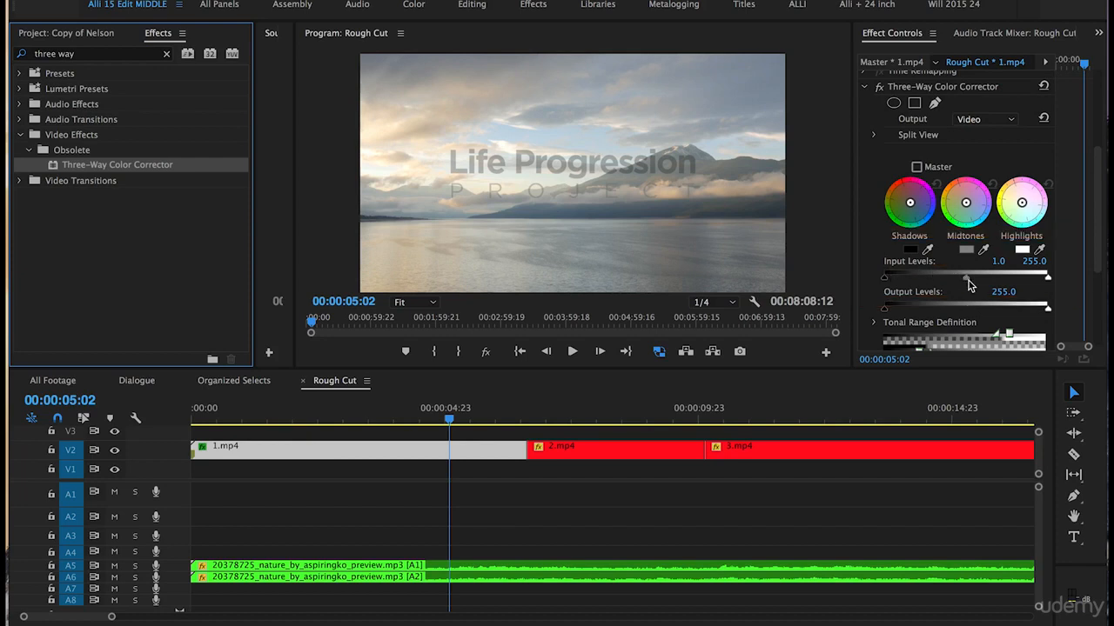
left_click_drag(969, 285, 1057, 288)
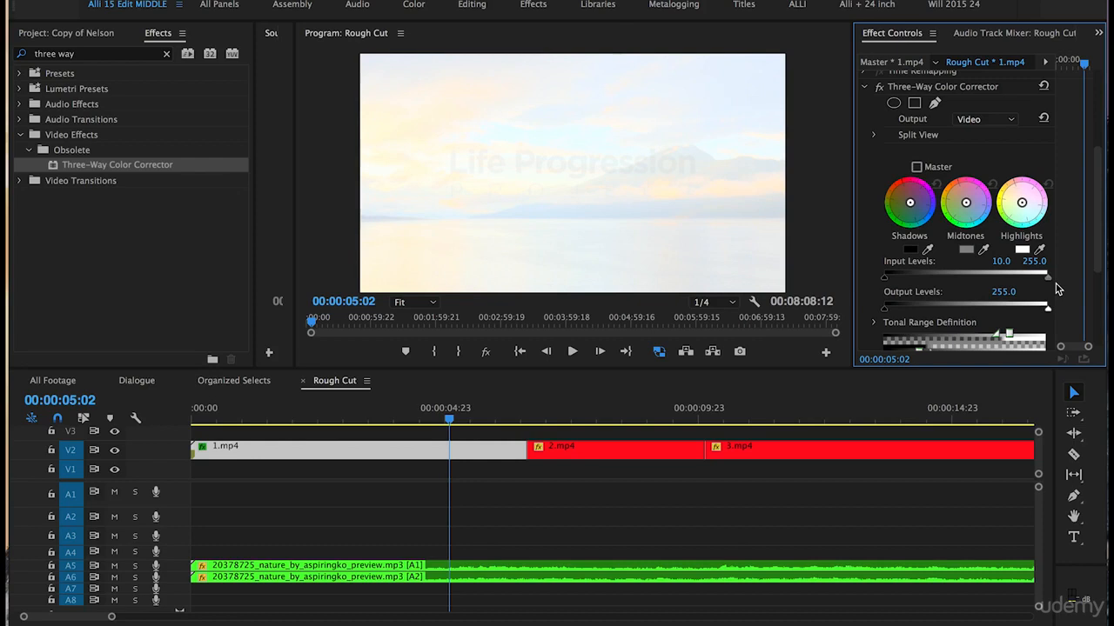
left_click_drag(1057, 289, 967, 283)
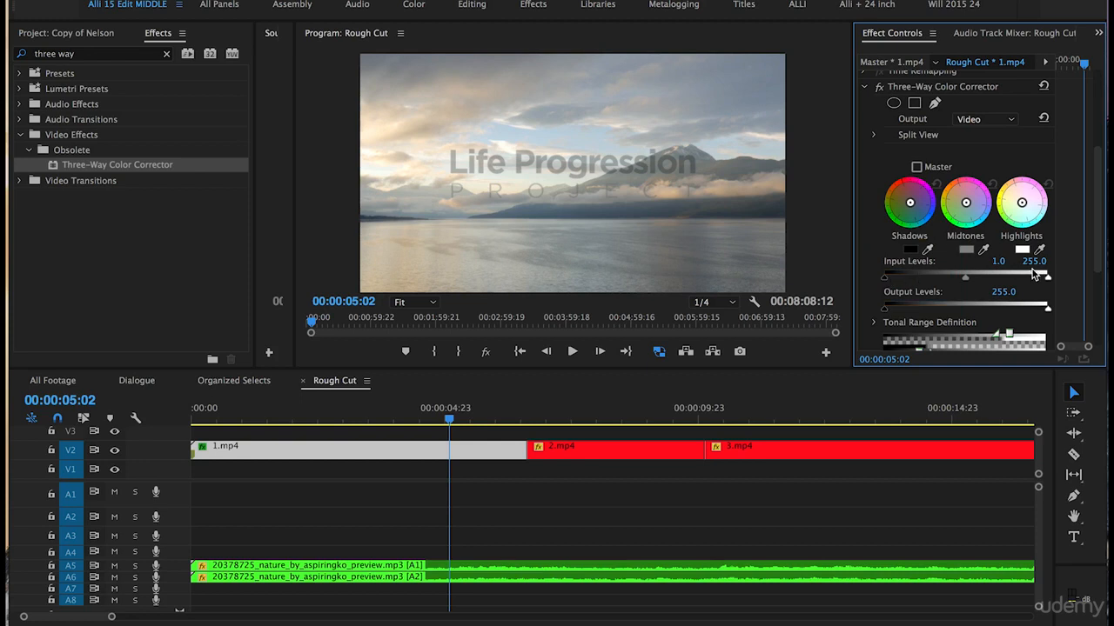
Widen the effect settings area and set the black input level of 1.mp4's color corrector to 20.
left_click_drag(887, 281, 791, 278)
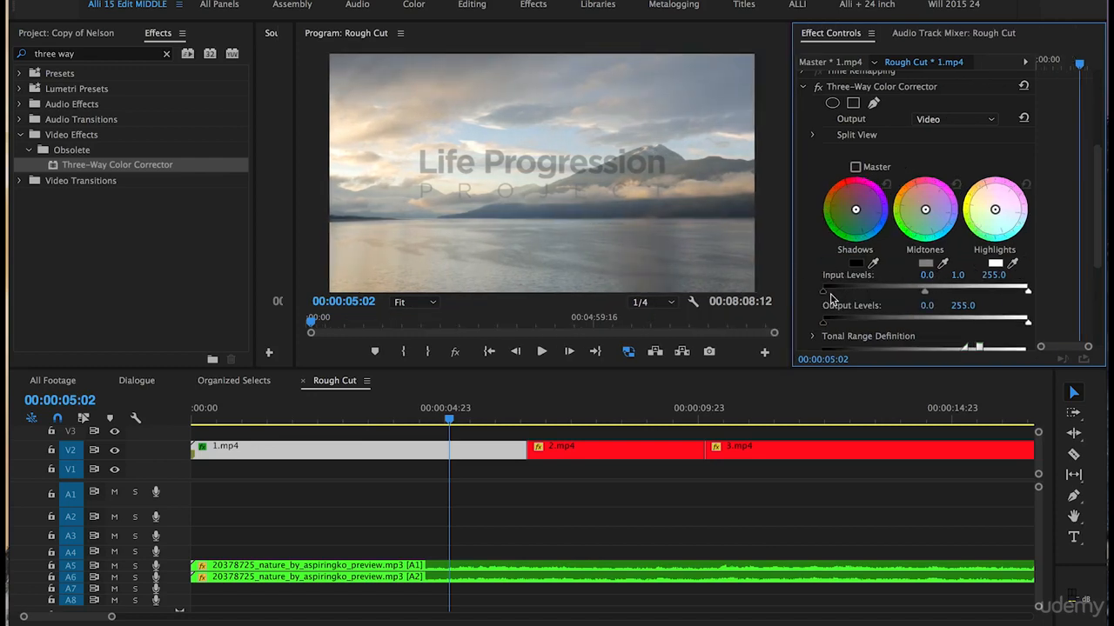
left_click_drag(823, 292, 840, 292)
left_click(929, 274)
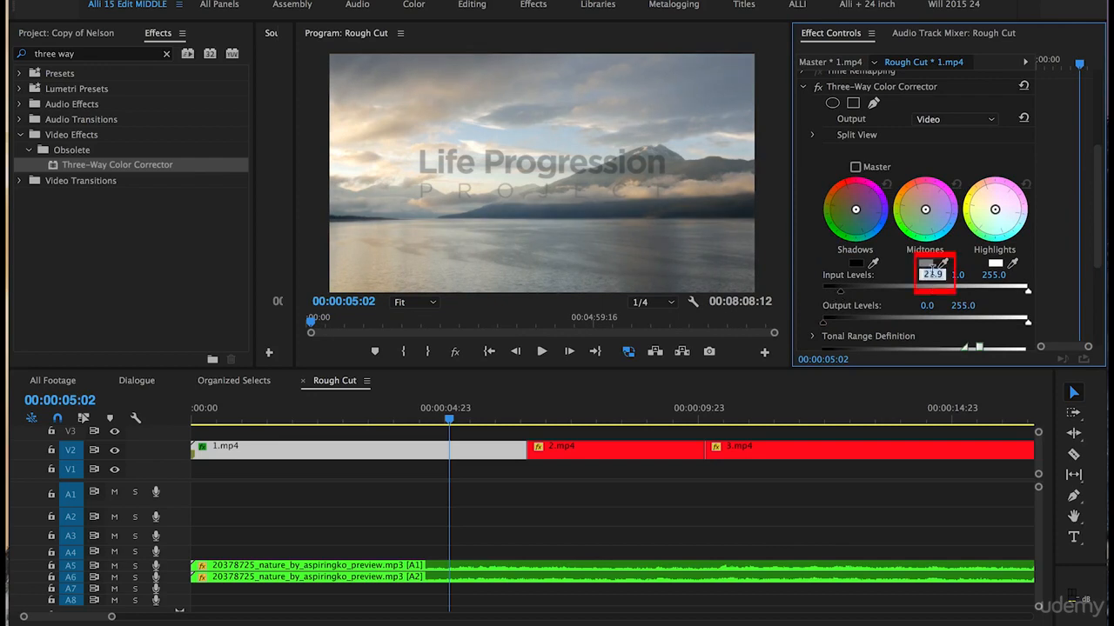
type("20")
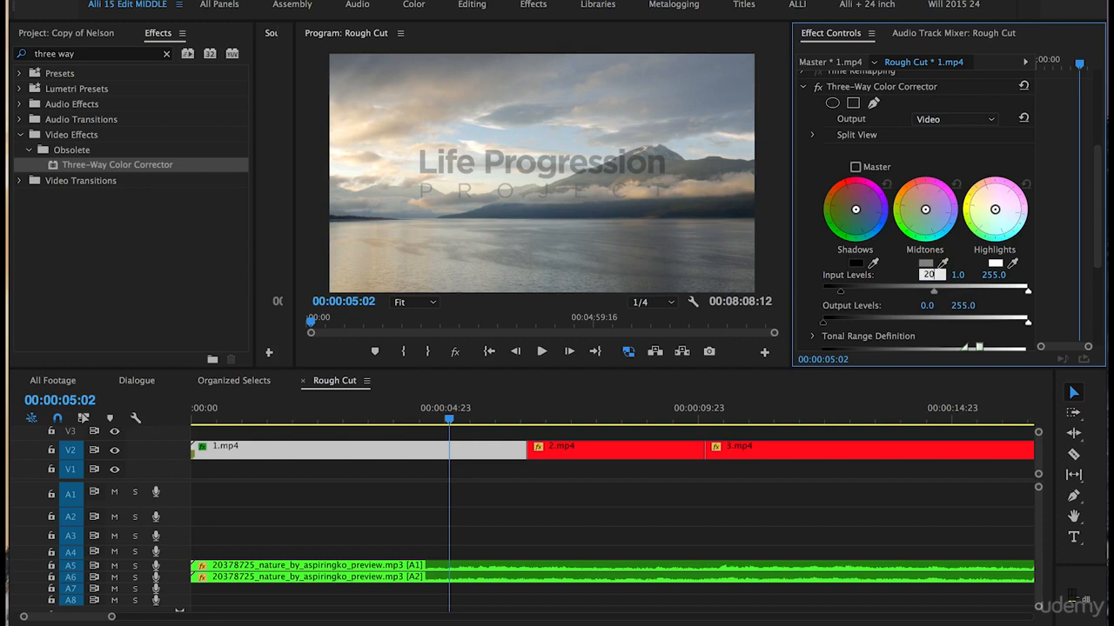
key("Return")
Compare 1.mp4 with the Three-Way Color Corrector switched off and on.
scroll(834, 212, "up", 2)
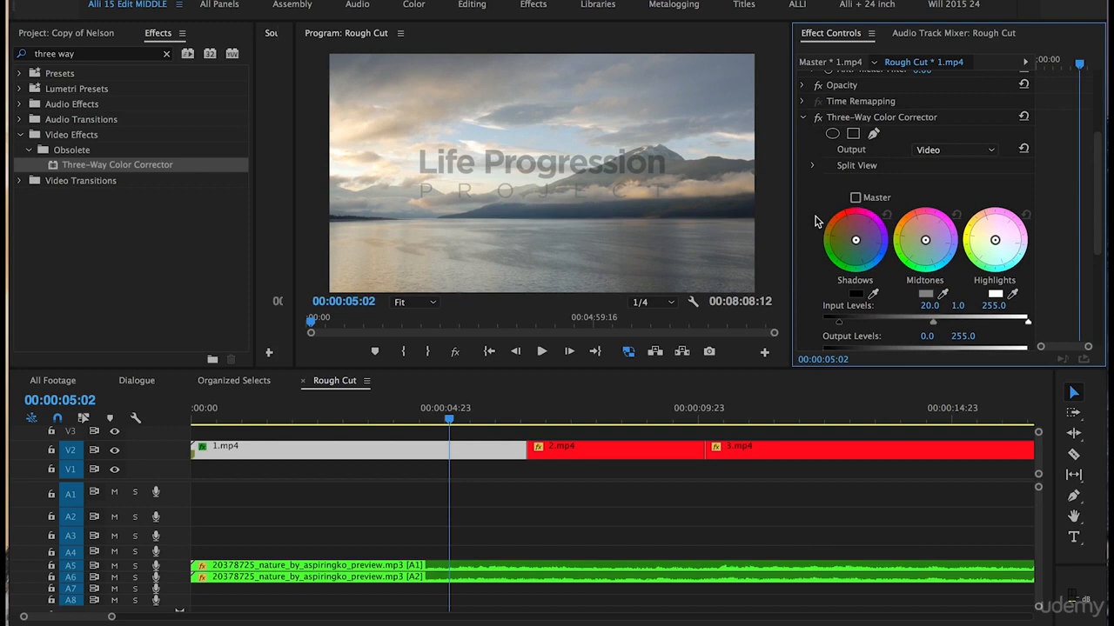
left_click(819, 116)
left_click(818, 117)
left_click(819, 119)
Set the corrector's Master Saturation to 135 on 1.mp4.
scroll(802, 223, "down", 5)
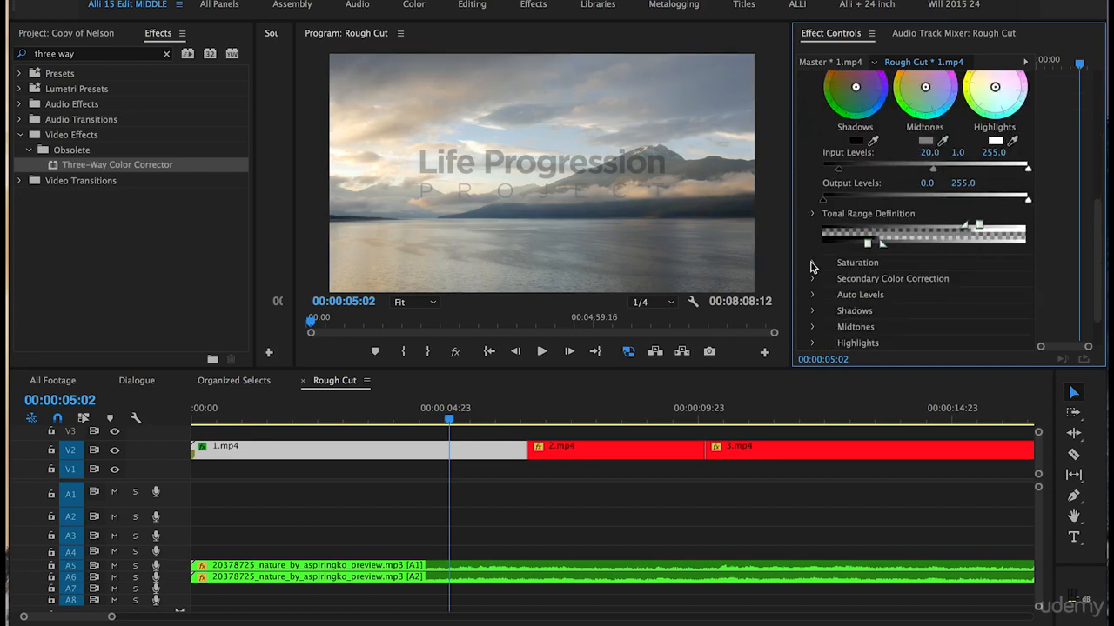
left_click(814, 264)
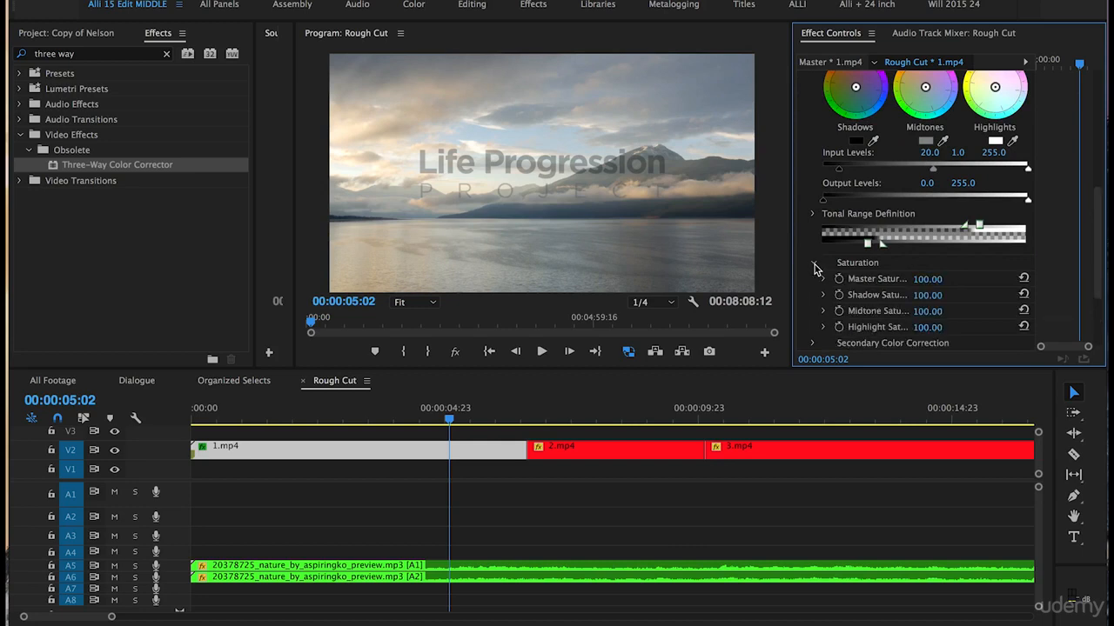
left_click(931, 279)
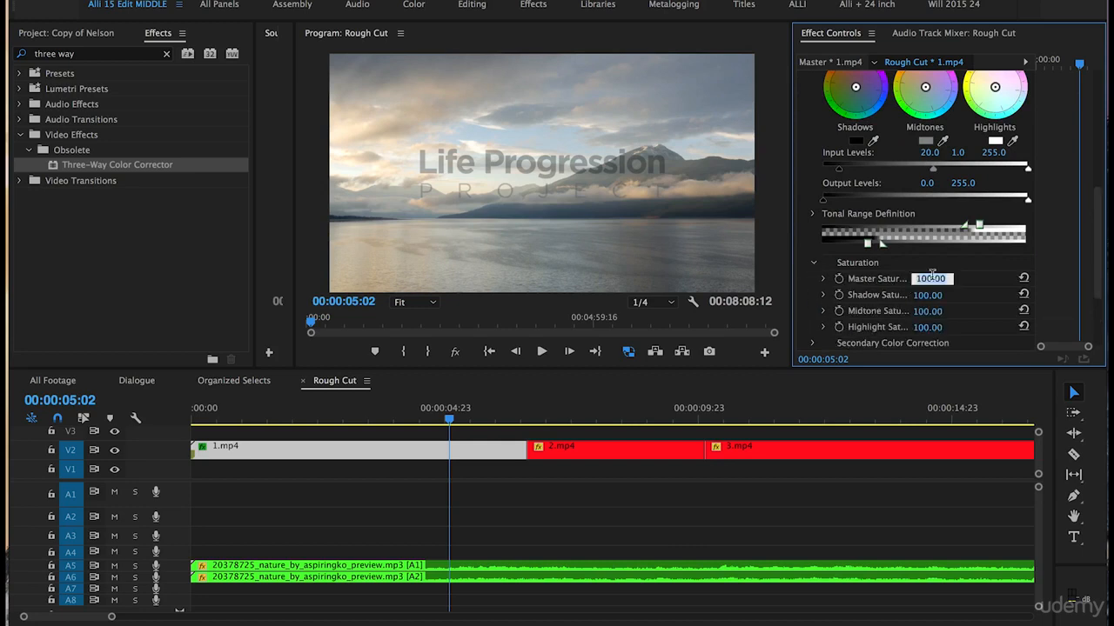
type("135")
key("Return")
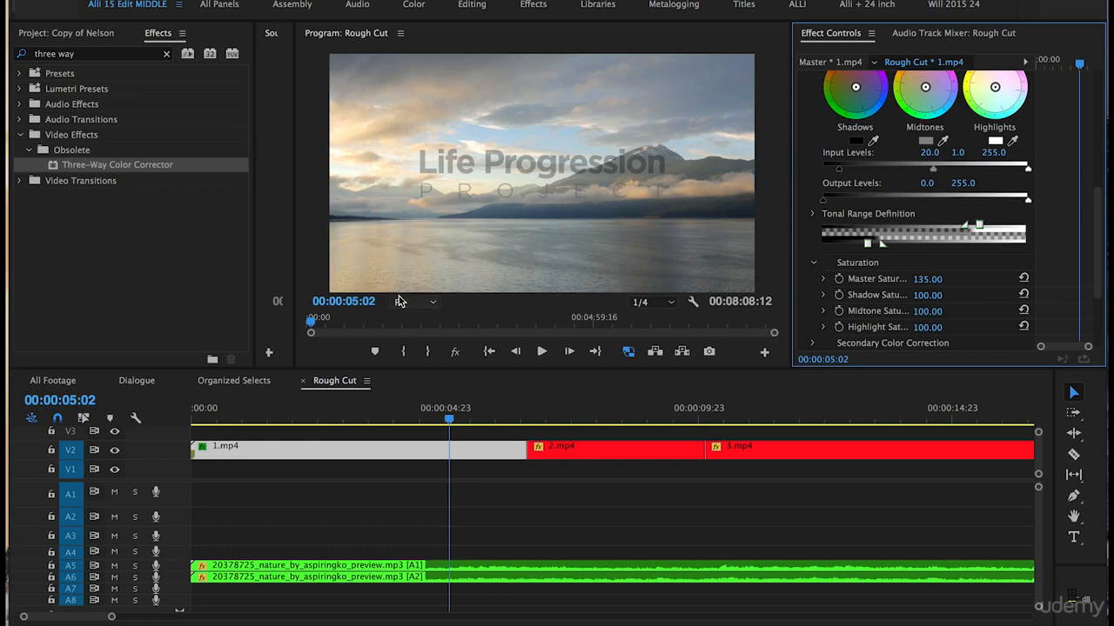
Check the saturation change on 1.mp4 by switching the color corrector off and on, and save the project.
scroll(818, 208, "up", 5)
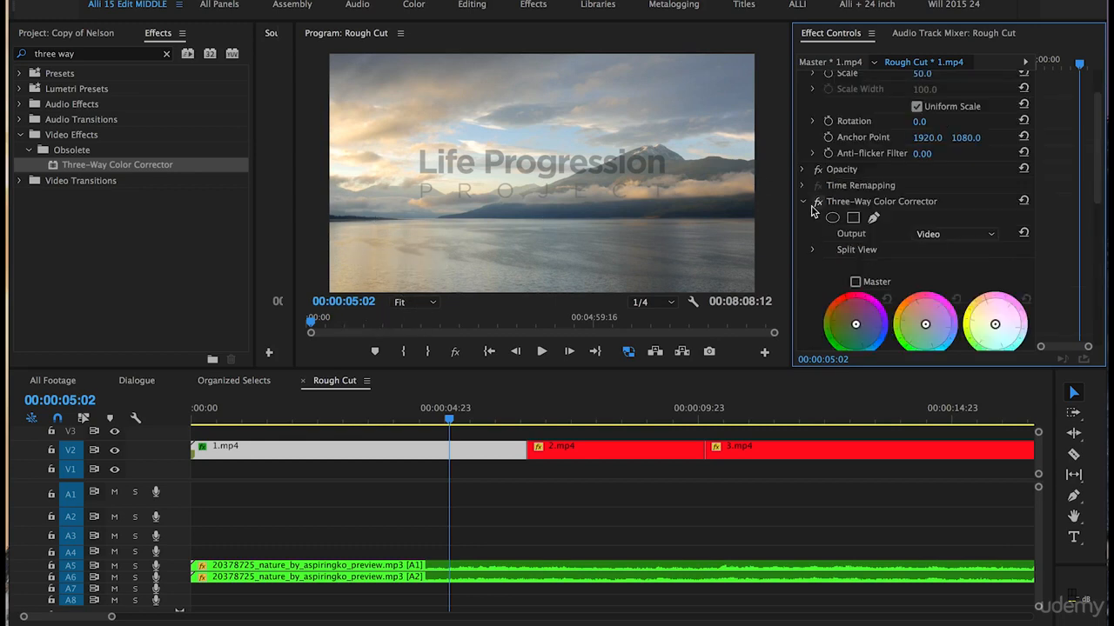
left_click(818, 201)
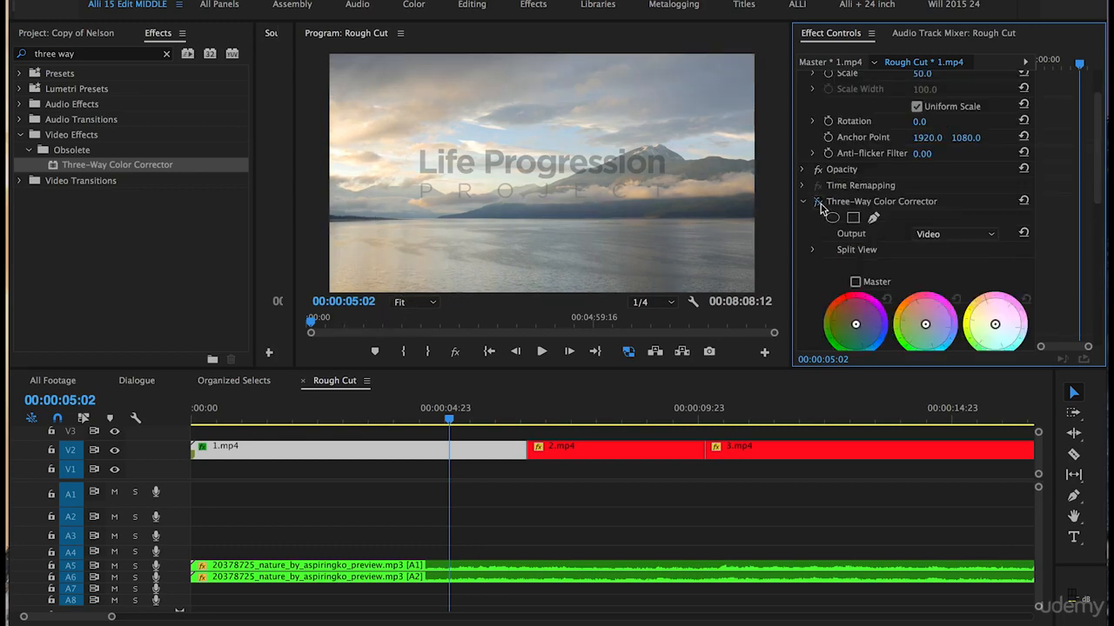
left_click(818, 202)
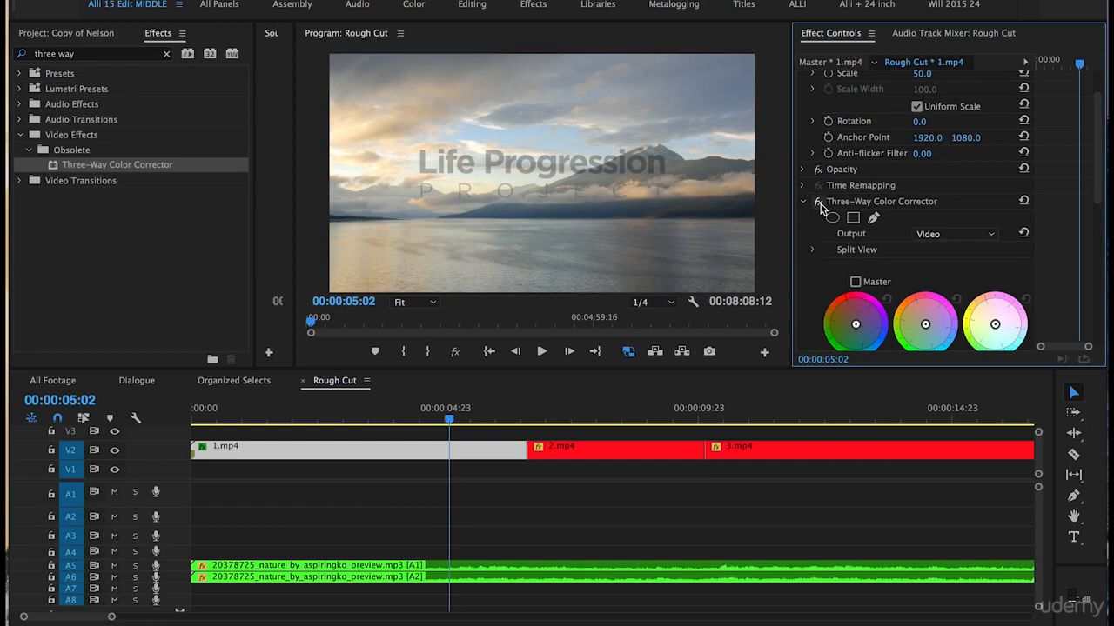
left_click(818, 202)
left_click(818, 202)
key("ctrl+s")
Tint the midtones and shadows of 1.mp4 toward orange-red and the highlights toward violet-blue with the color wheels.
scroll(815, 285, "down", 2)
scroll(815, 284, "down", 2)
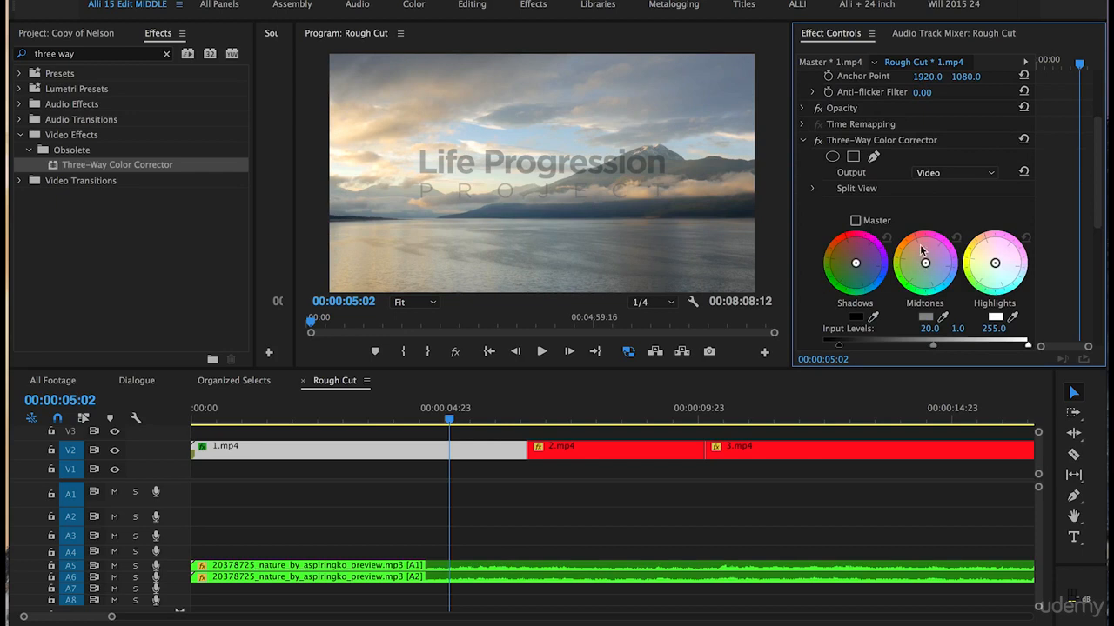
left_click_drag(919, 253, 920, 259)
left_click_drag(839, 250, 837, 244)
left_click_drag(987, 259, 1078, 273)
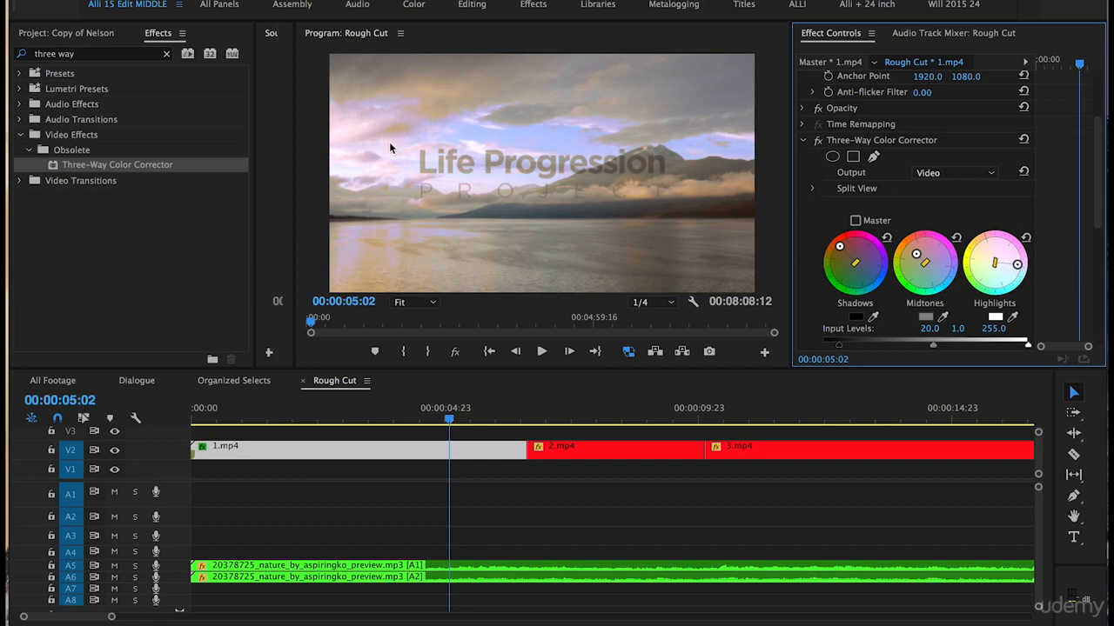
Reset the highlights tint, and reset the shadows tint after trying it toward blue.
left_click(1027, 238)
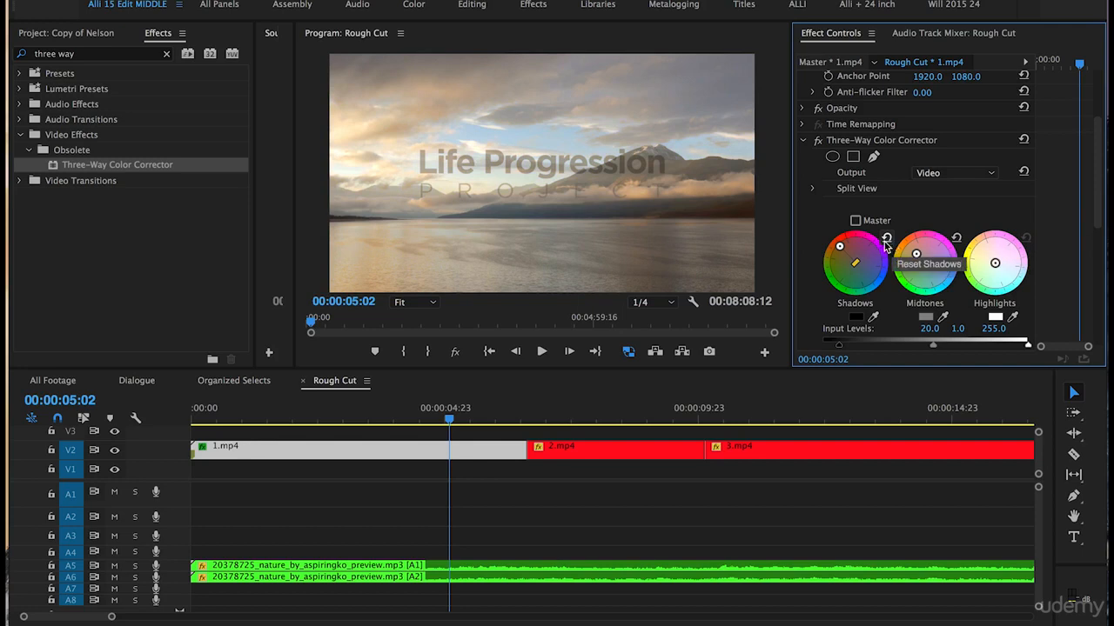
left_click_drag(840, 248, 905, 296)
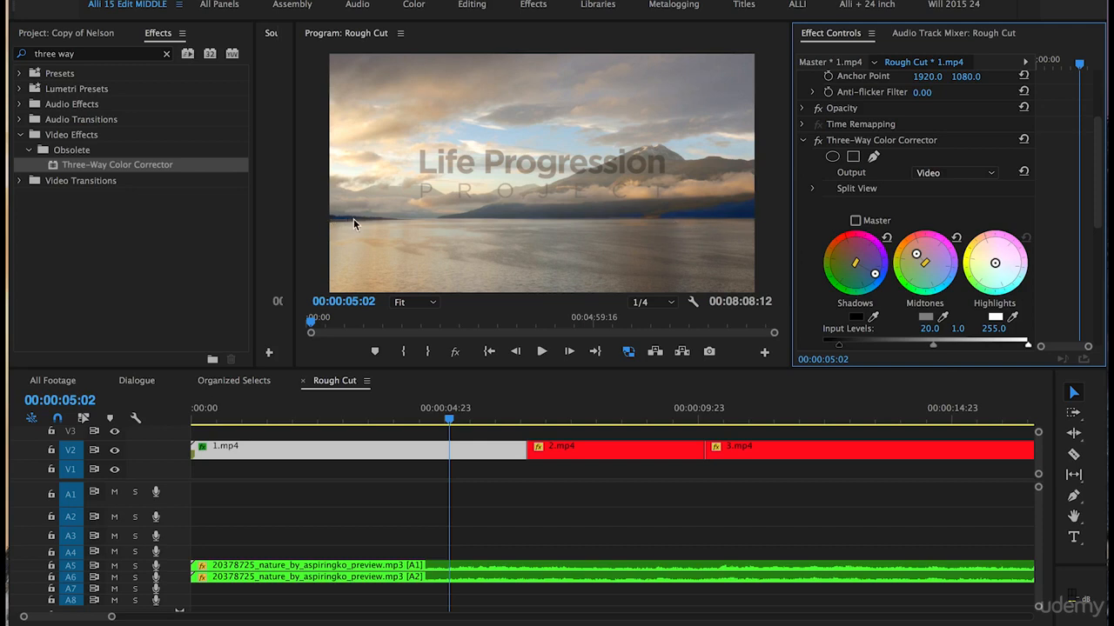
left_click(886, 239)
Compare 1.mp4 with the corrector off and on, and slightly reduce the orange tint in the midtones.
left_click(818, 140)
left_click(818, 140)
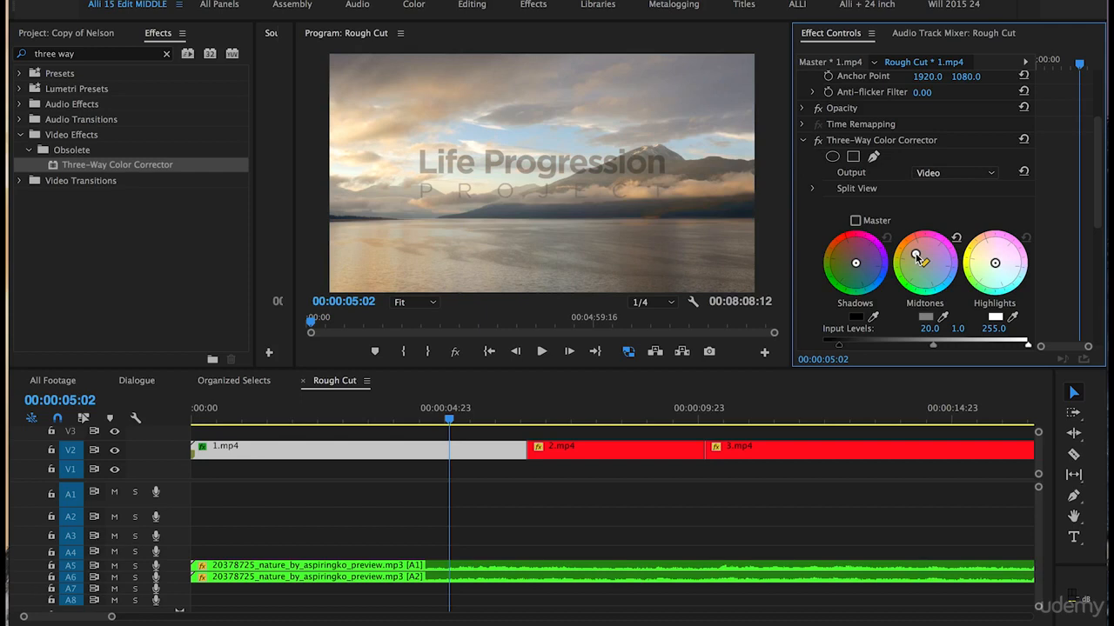
left_click_drag(916, 255, 918, 258)
Copy the Three-Way Color Corrector from 1.mp4 onto 2.mp4 and switch it off and on to compare.
left_click(855, 142)
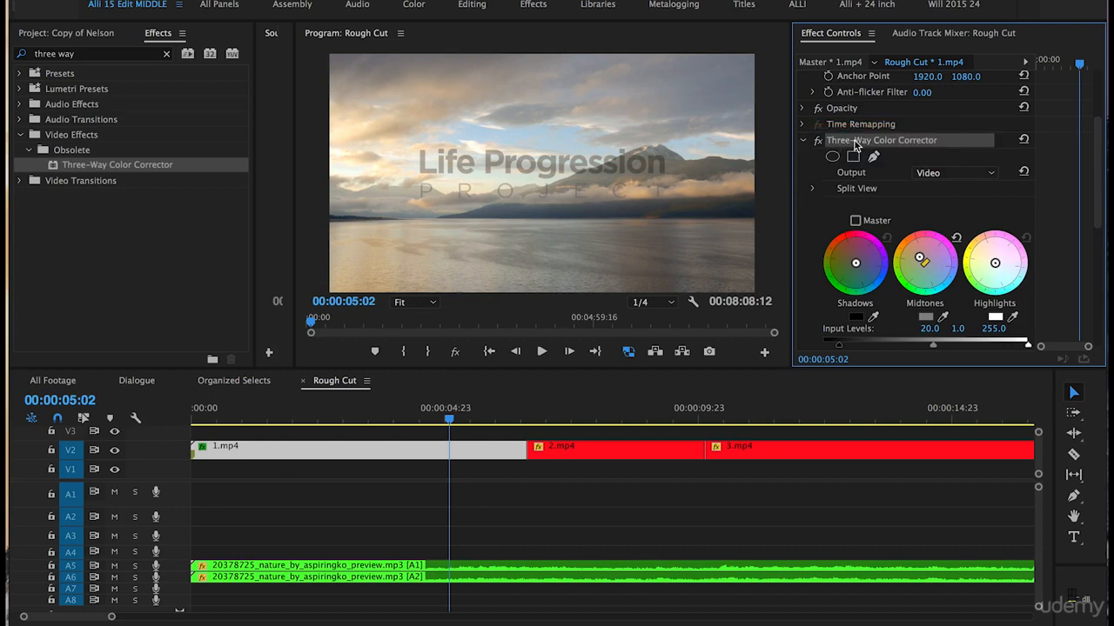
left_click(568, 408)
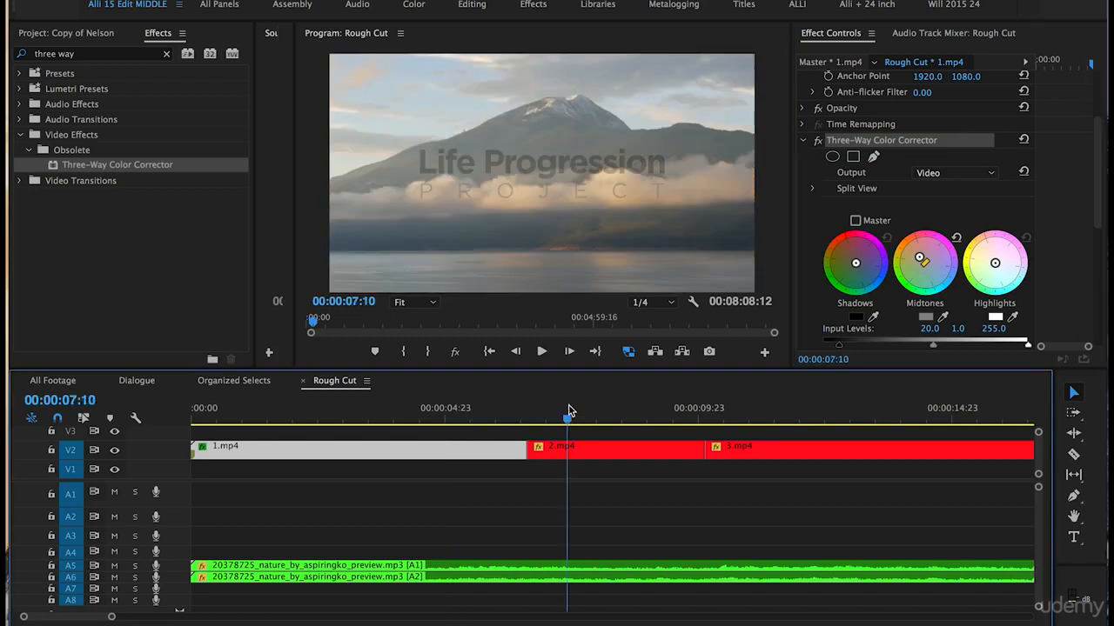
left_click(583, 445)
left_click(877, 315)
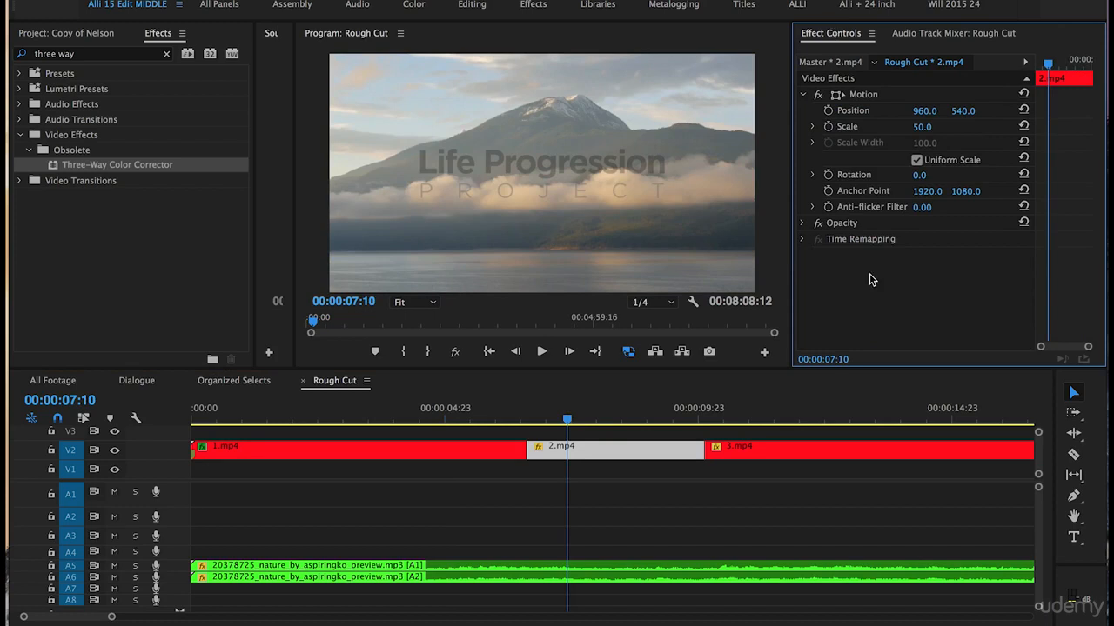
key("super+v")
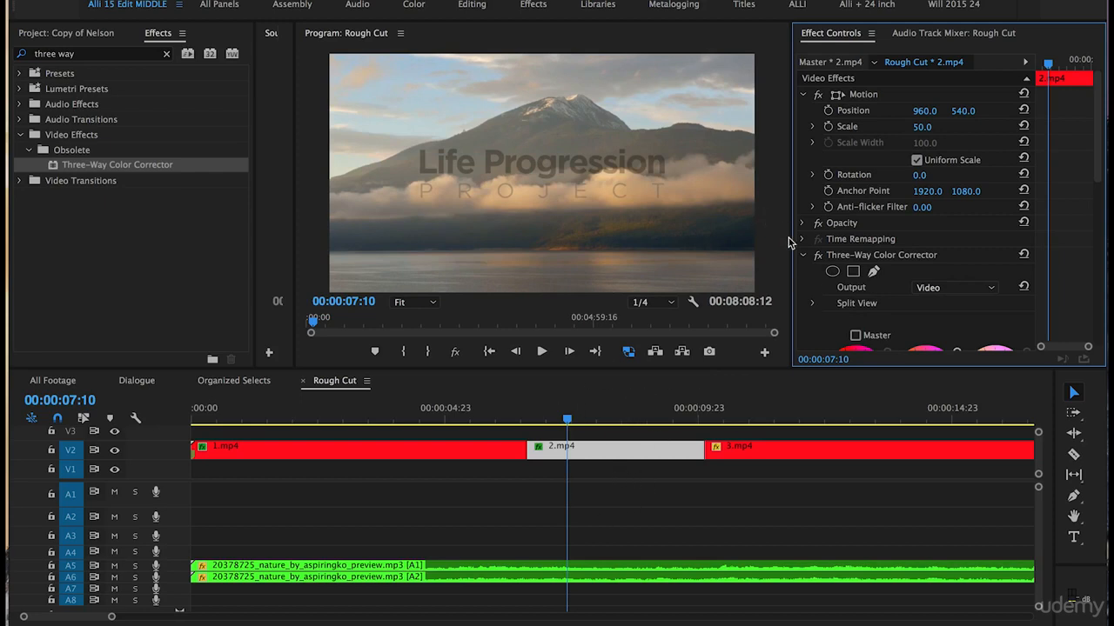
left_click(818, 256)
left_click(819, 257)
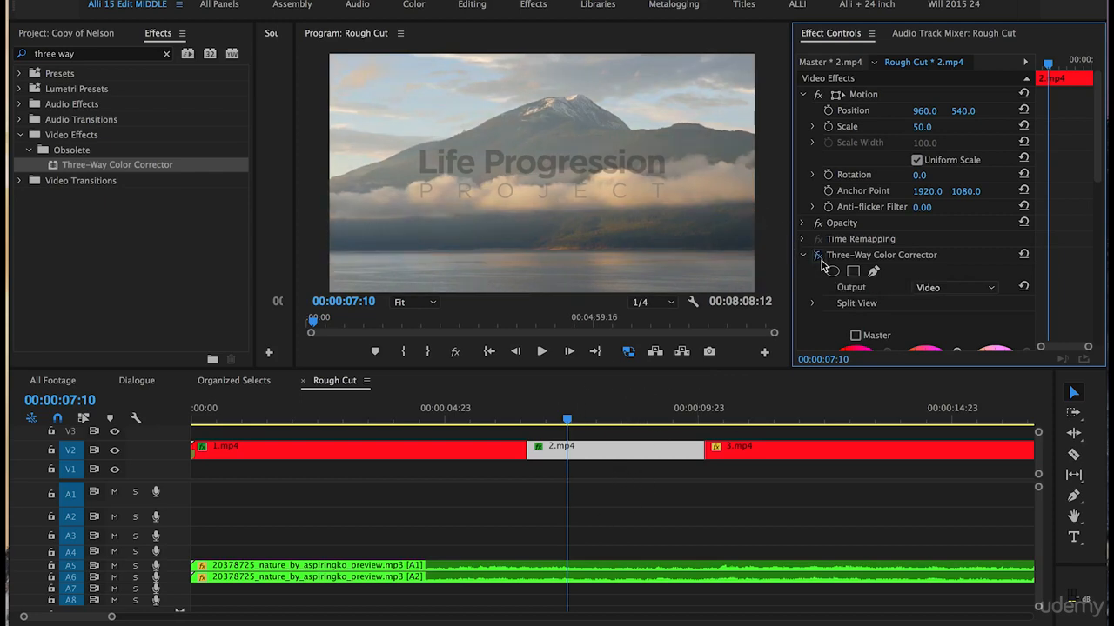
Paste the copied Three-Way Color Corrector onto 3.mp4 with the playhead at 00:00:11:00.
left_click(749, 411)
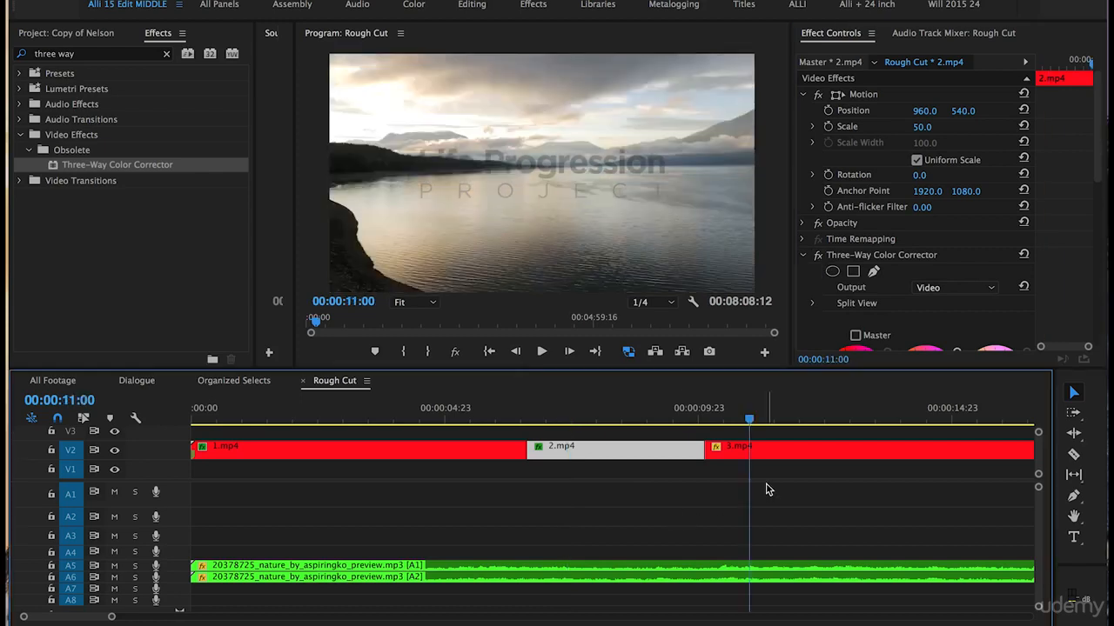
left_click(760, 450)
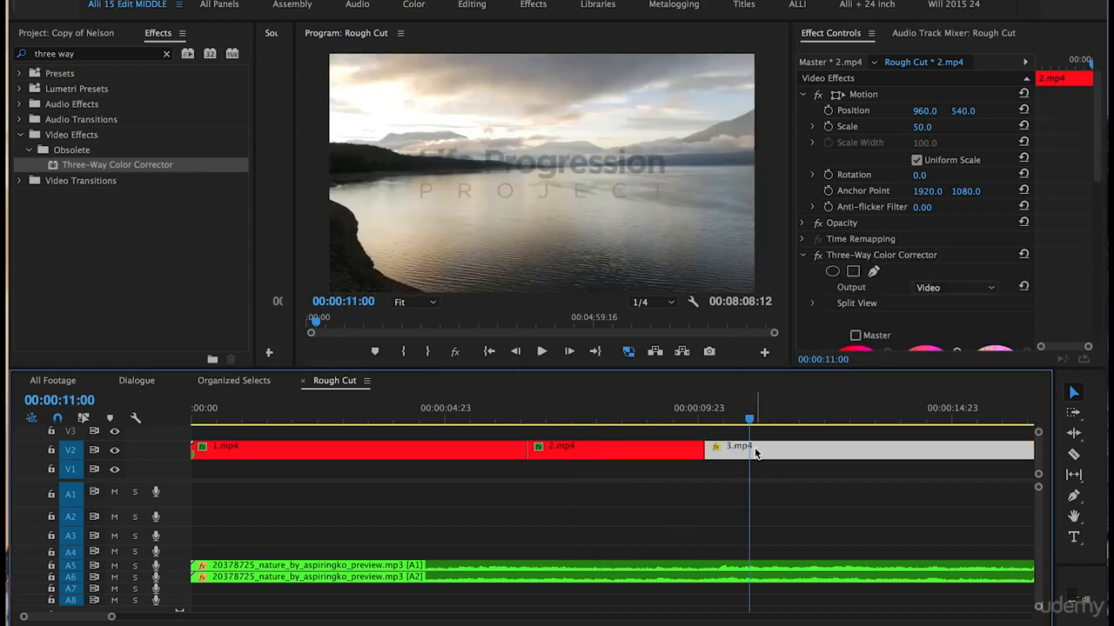
left_click(871, 291)
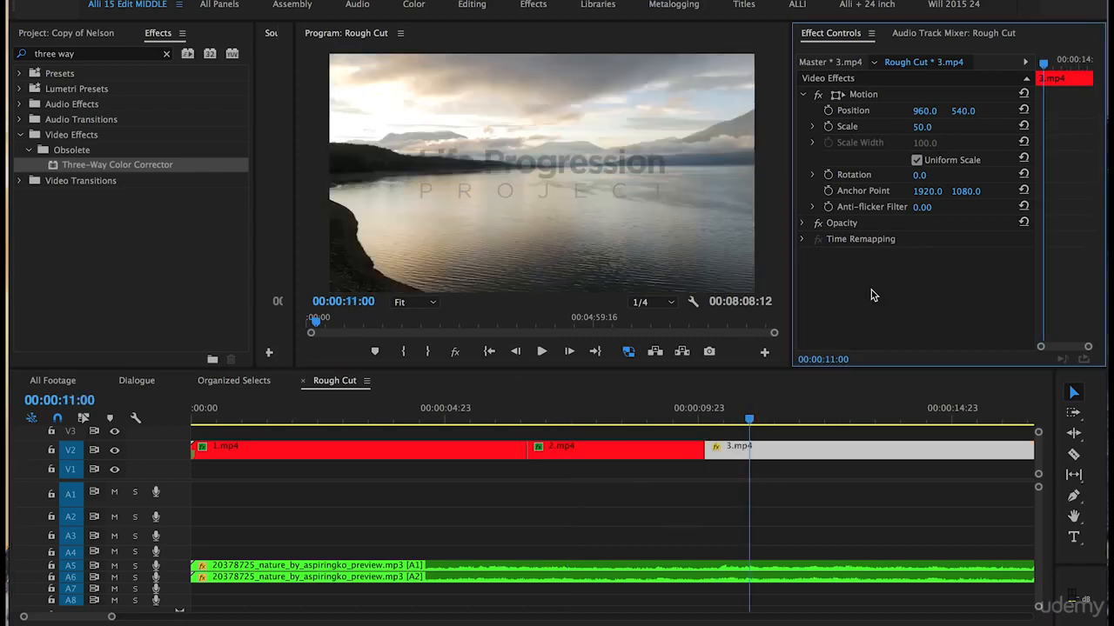
key("ctrl+v")
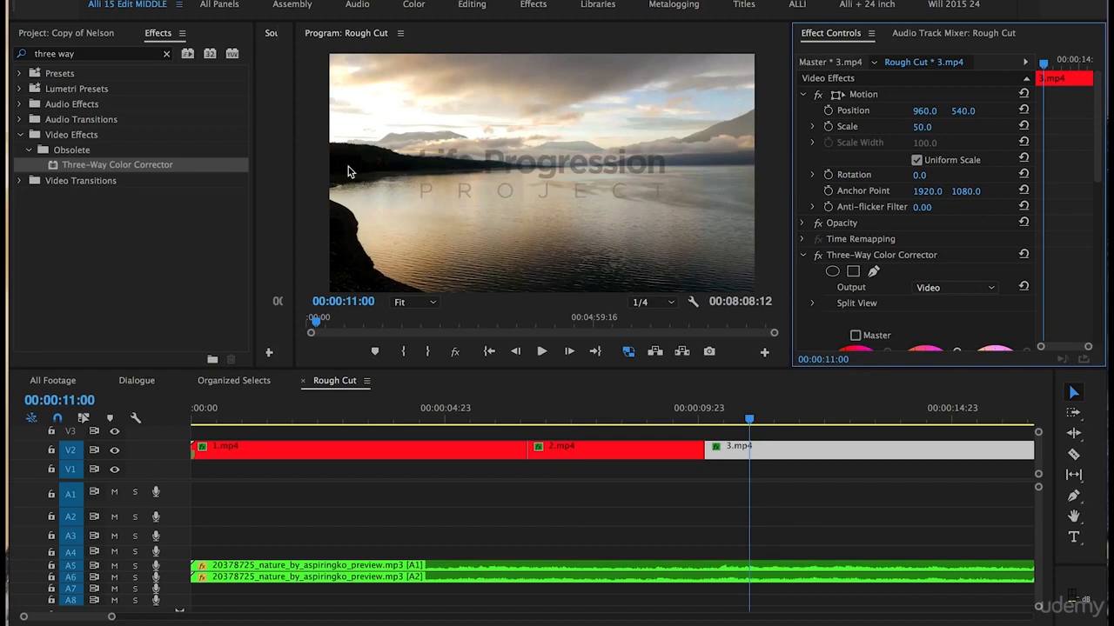
Lower the black input level of 3.mp4's color corrector to 0.0 to lighten the dark areas.
scroll(799, 288, "down", 5)
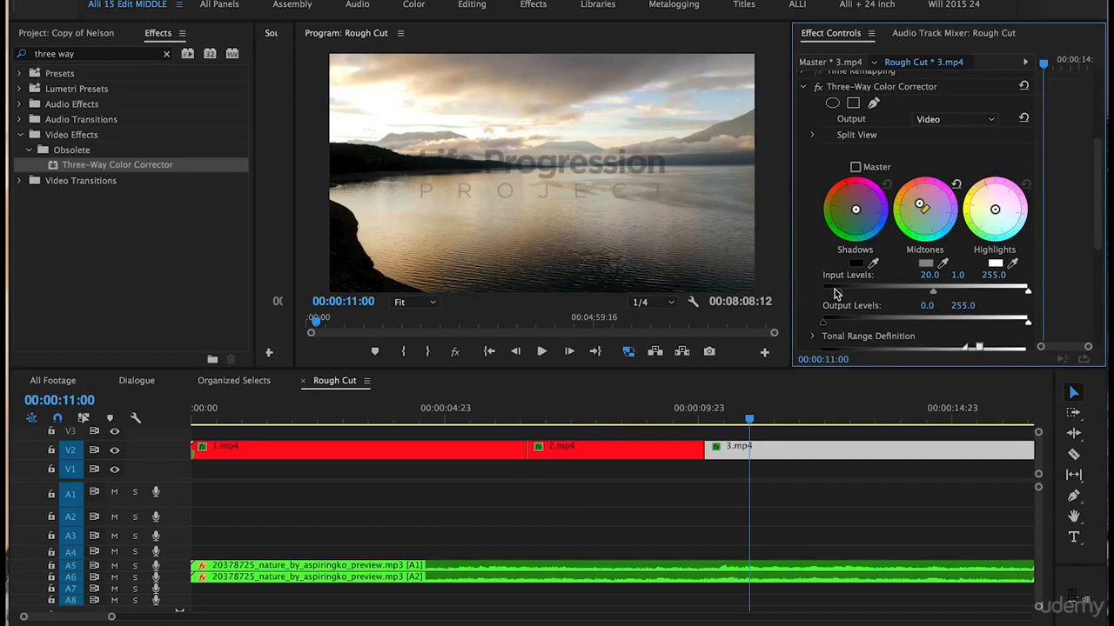
left_click_drag(839, 296, 819, 293)
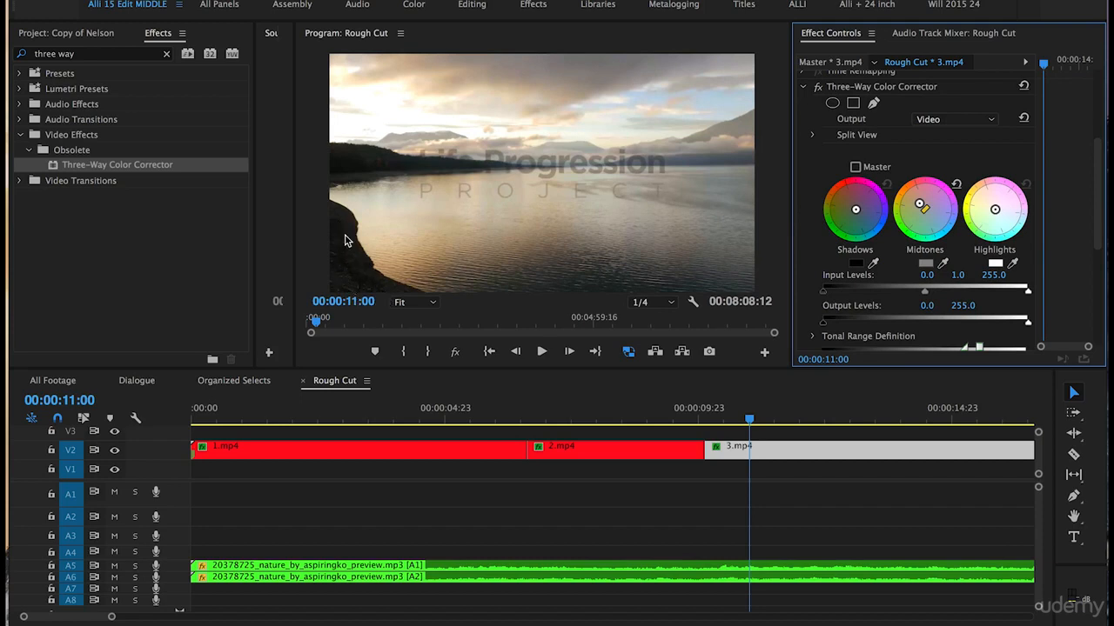
scroll(795, 510, "down", 3)
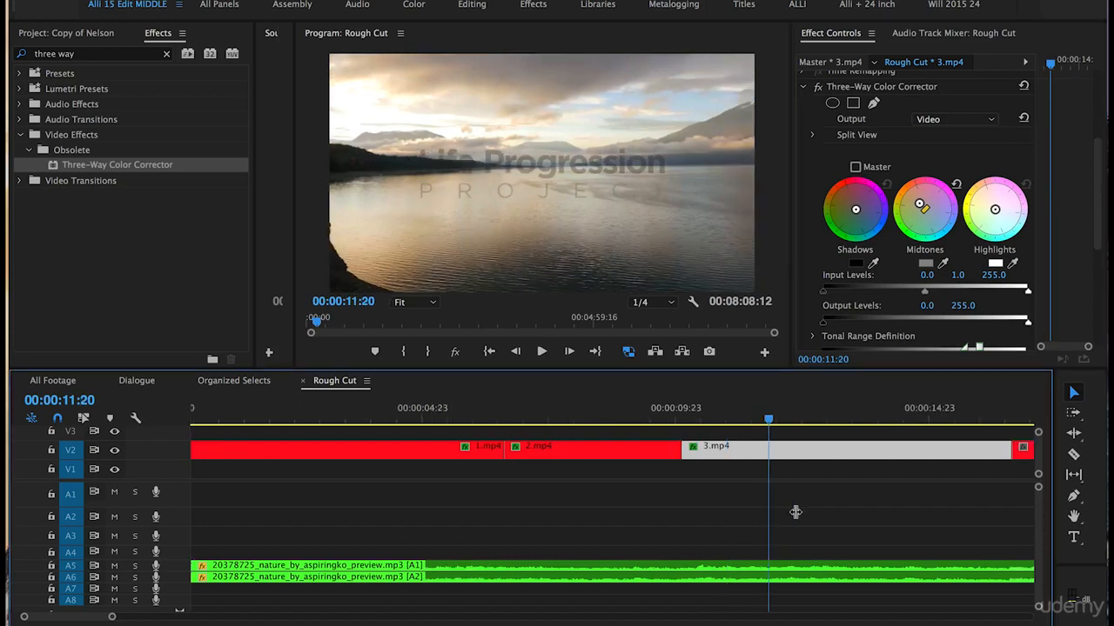
Paste the copied Three-Way Color Corrector onto 4.mp4 with the playhead at 00:00:17:04, and reset the pasted effect.
left_click(877, 421)
scroll(781, 460, "down", 2)
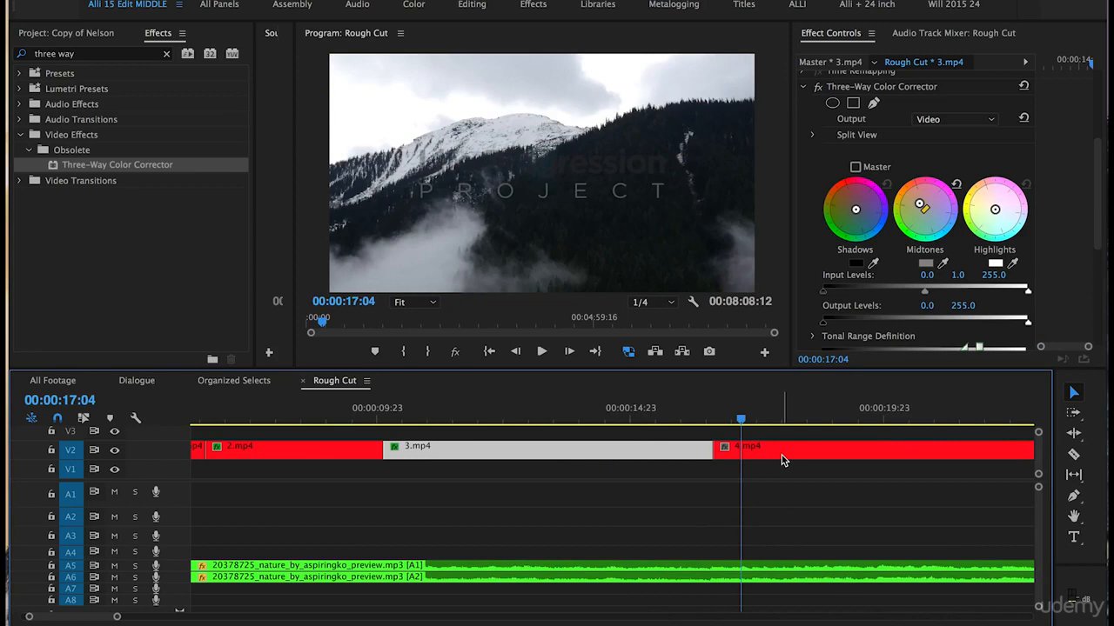
left_click(781, 458)
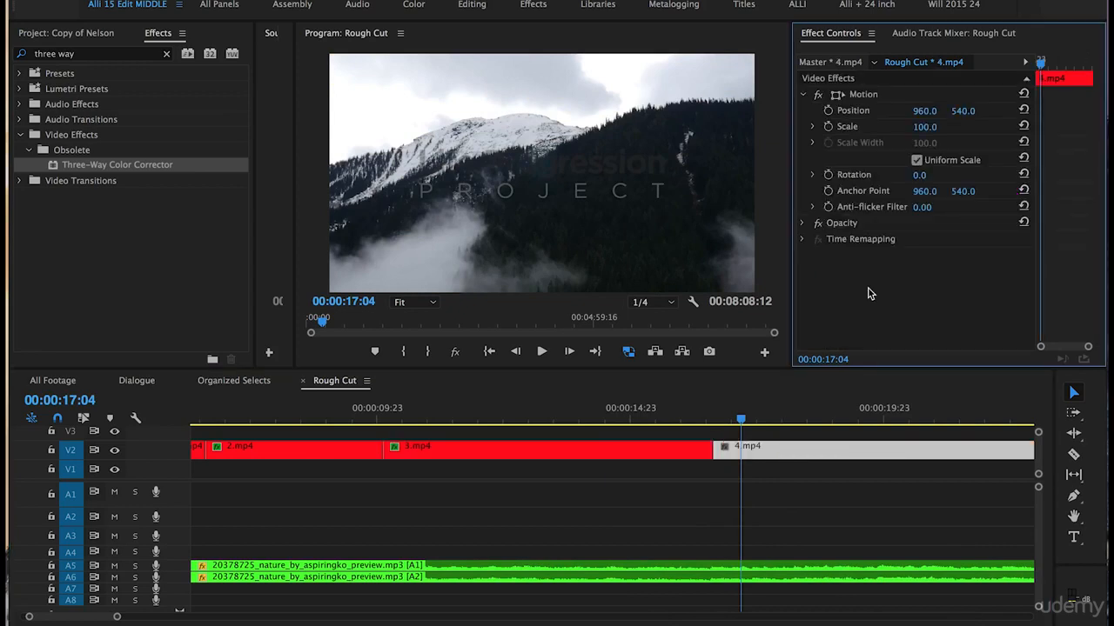
key("super+v")
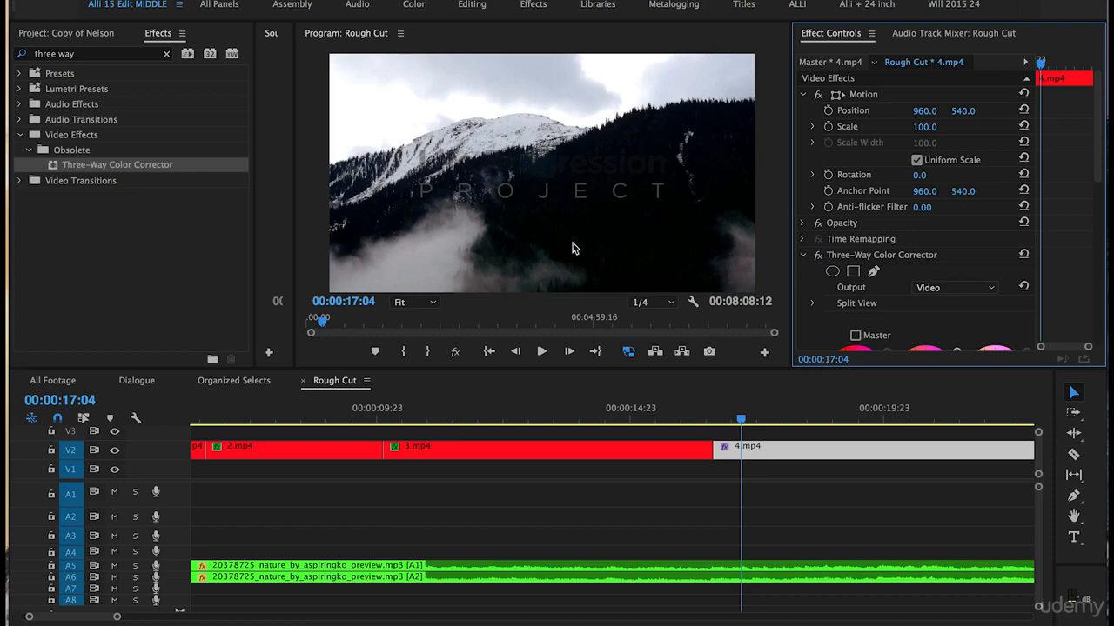
left_click(1024, 257)
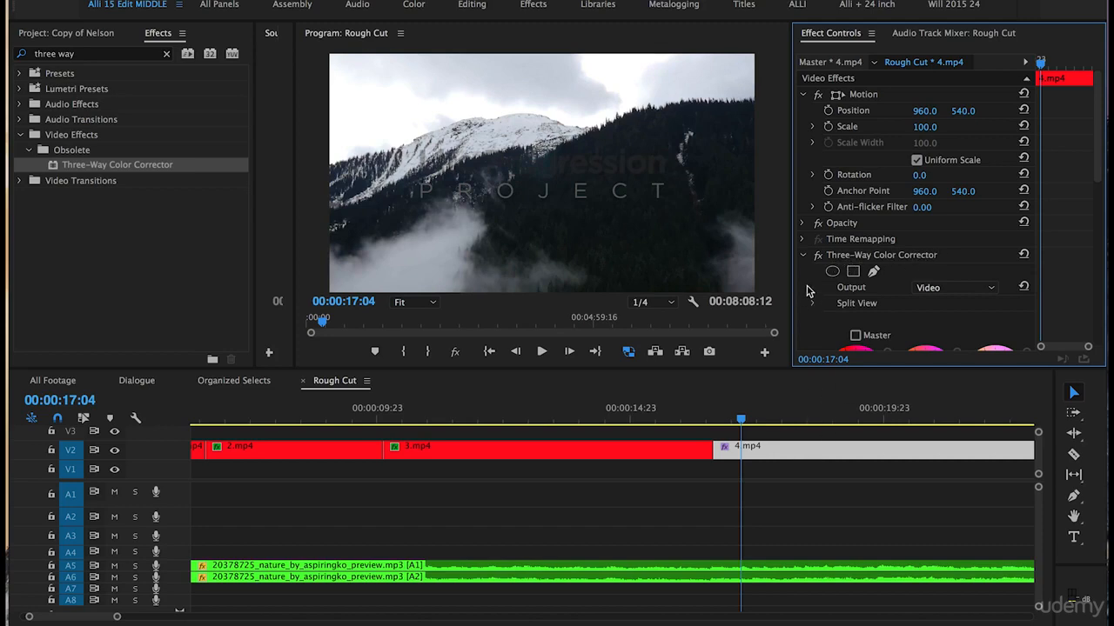
Set the master saturation of 4.mp4's Three-Way Color Corrector to 130.
scroll(807, 285, "down", 1)
scroll(806, 285, "down", 5)
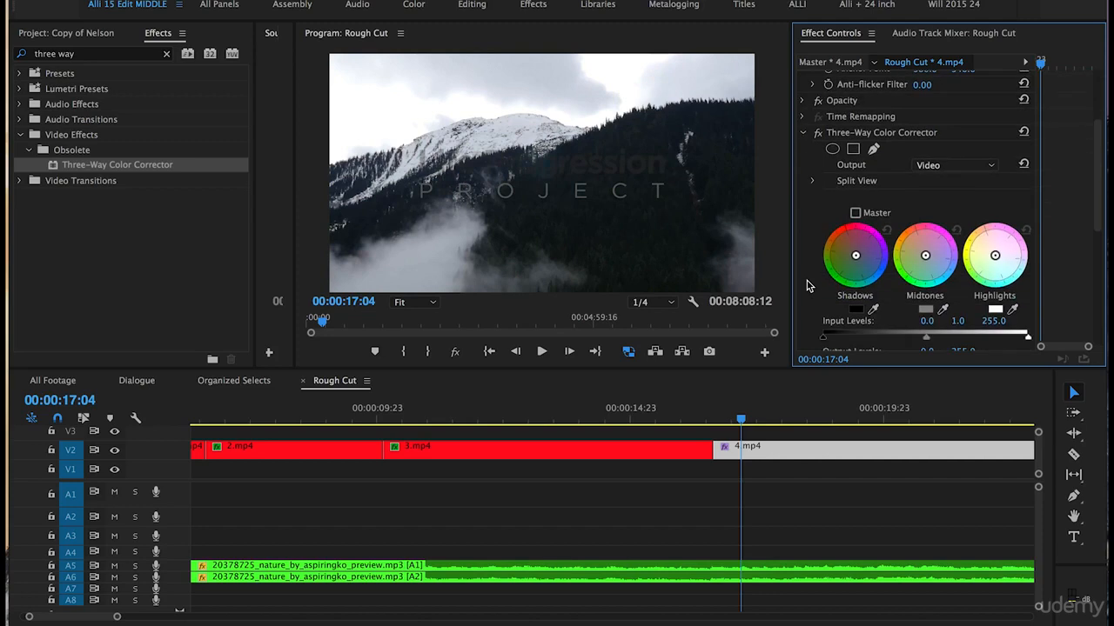
scroll(806, 285, "down", 2)
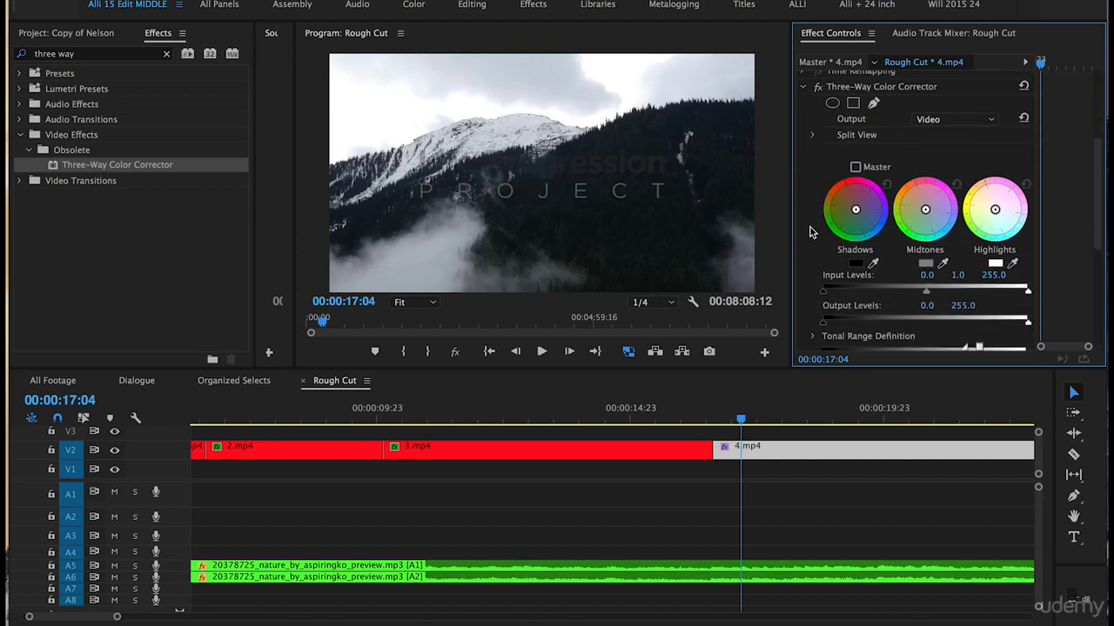
scroll(810, 232, "down", 6)
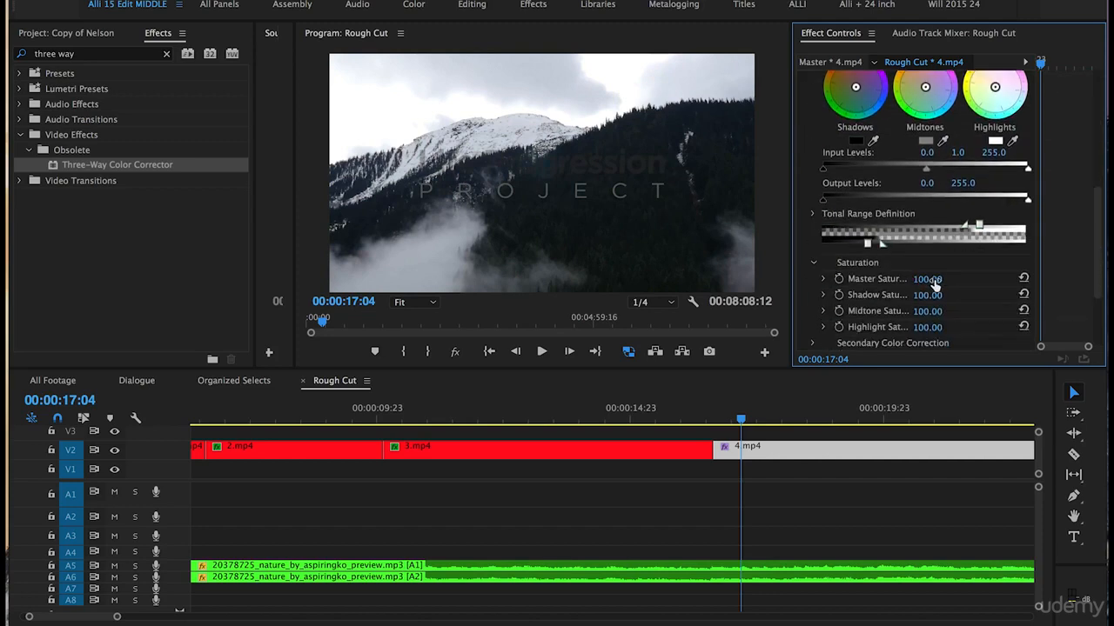
left_click(929, 279)
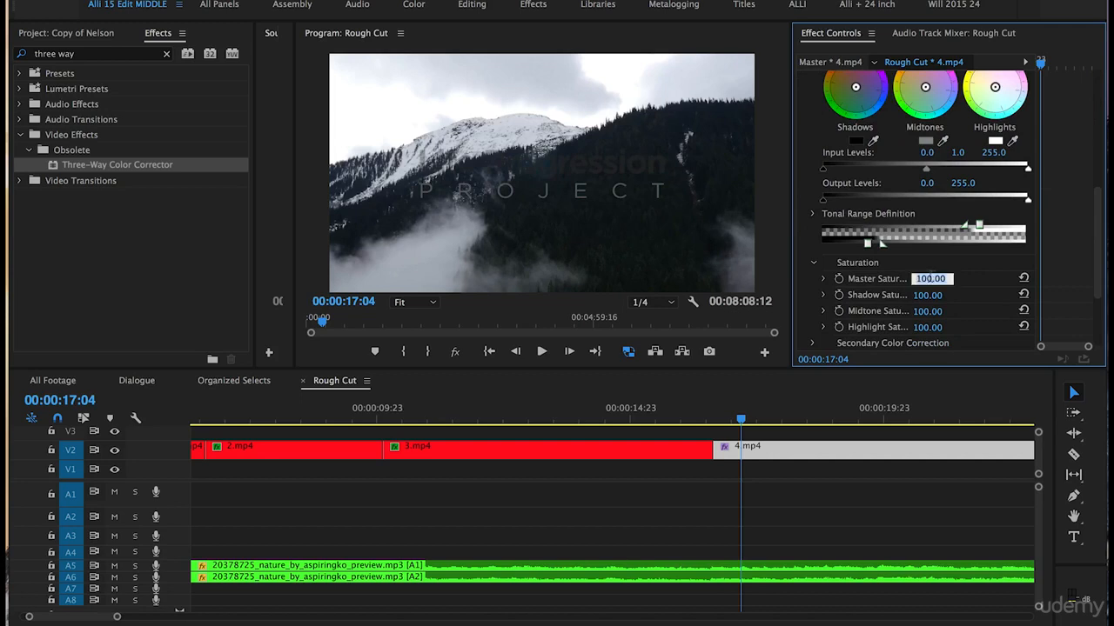
type("130")
key("Return")
Save the project and raise the midtone input level of 4.mp4's color corrector to 1.2.
scroll(812, 252, "up", 7)
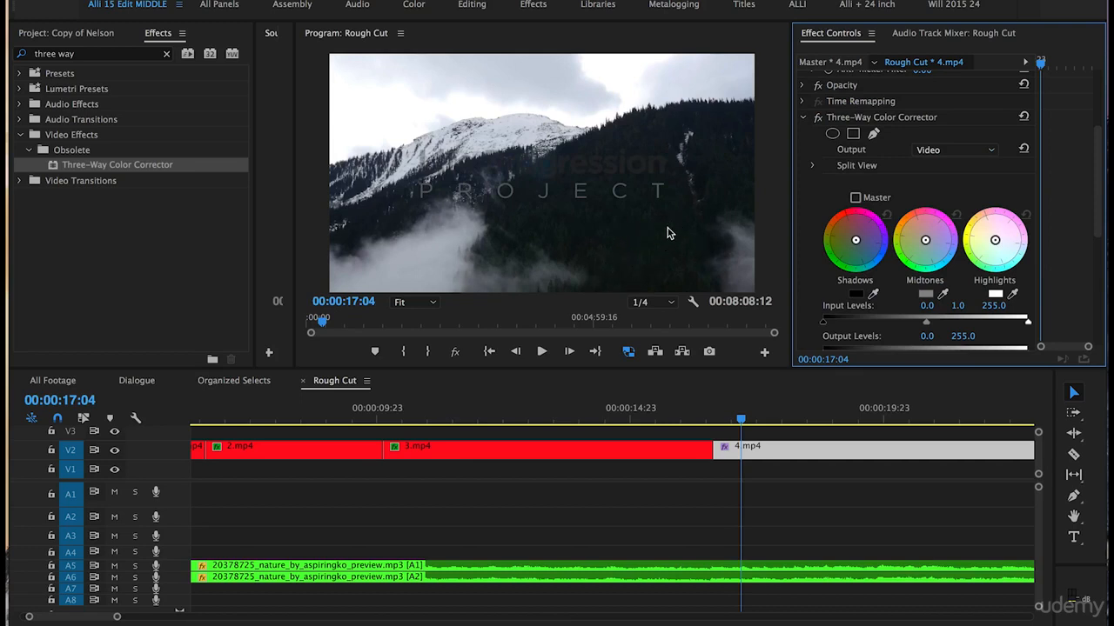
key("super+s")
left_click_drag(927, 325, 932, 325)
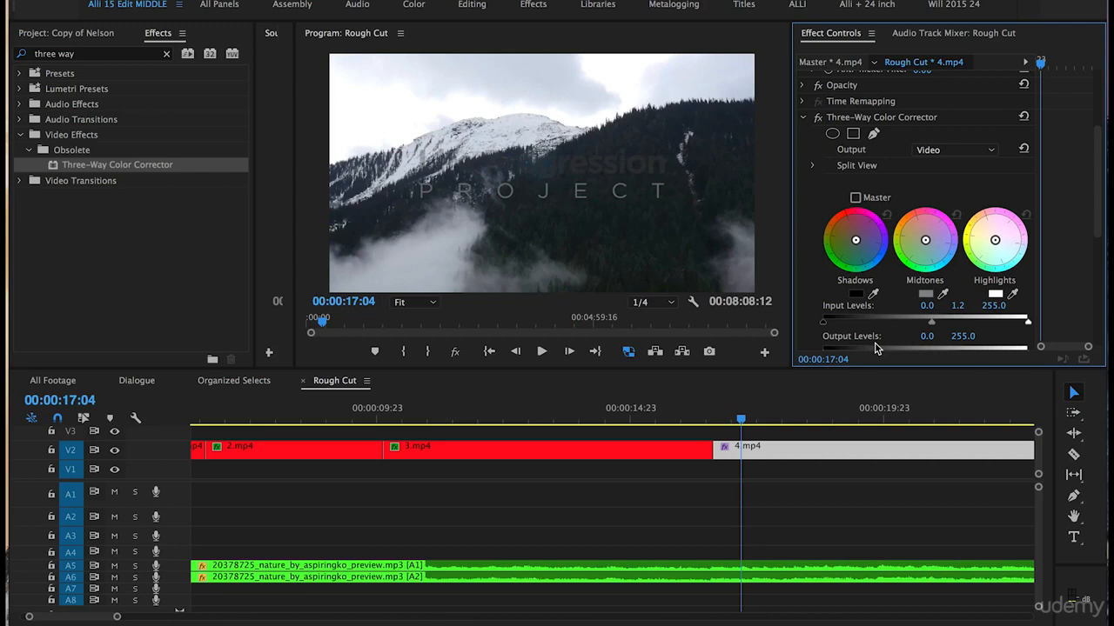
left_click_drag(931, 324, 940, 326)
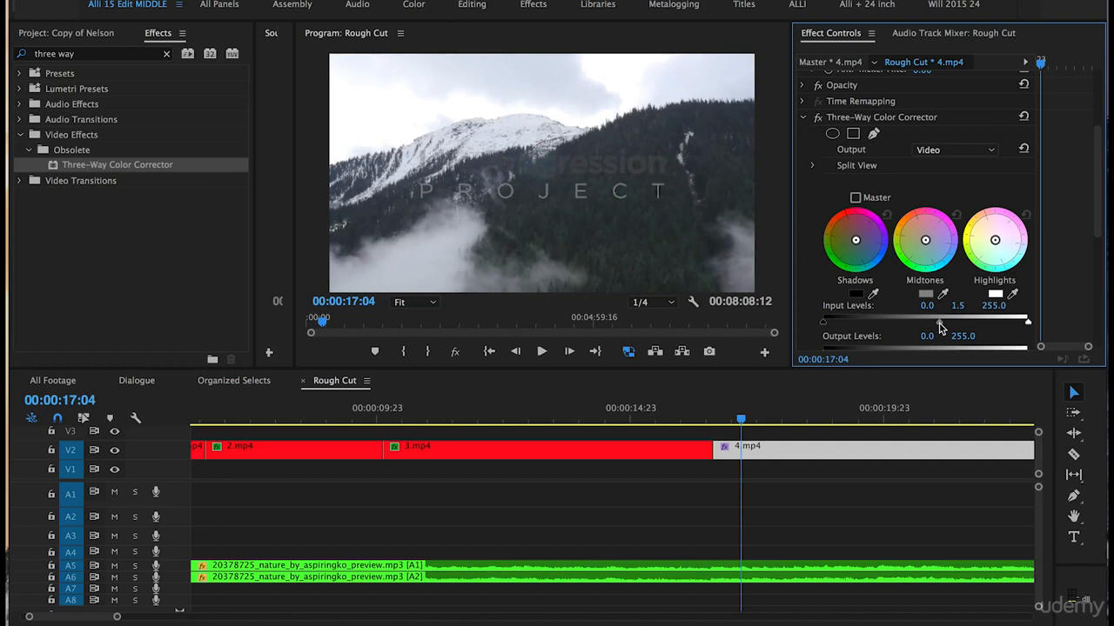
left_click_drag(936, 326, 931, 324)
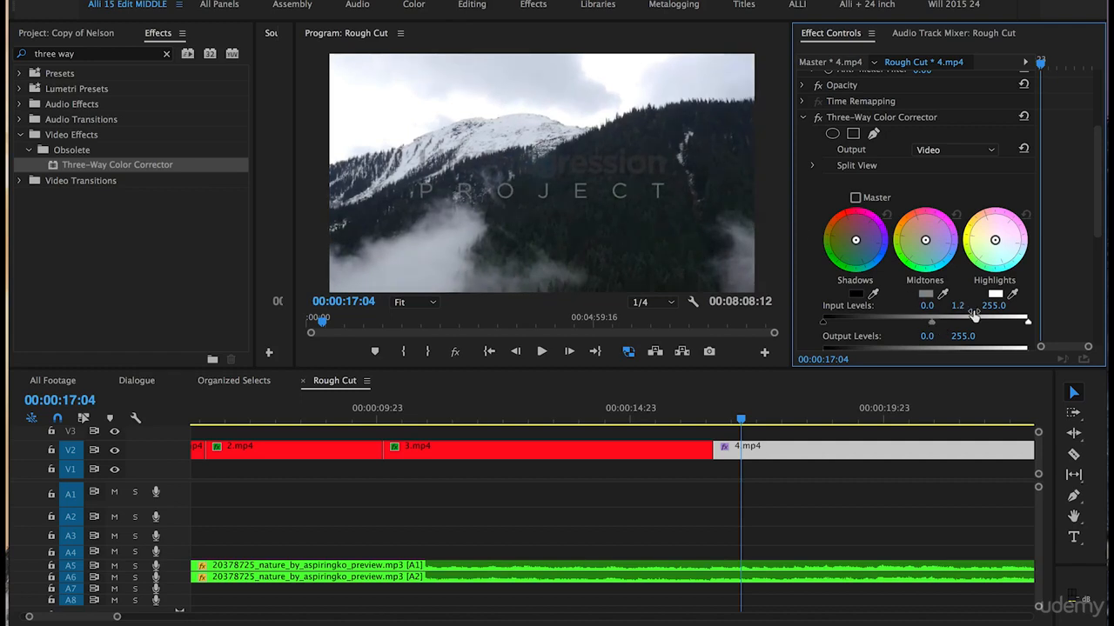
Raise the black input level of 4.mp4's color corrector to 7.6 and switch the effect off and on to compare.
scroll(806, 240, "down", 1)
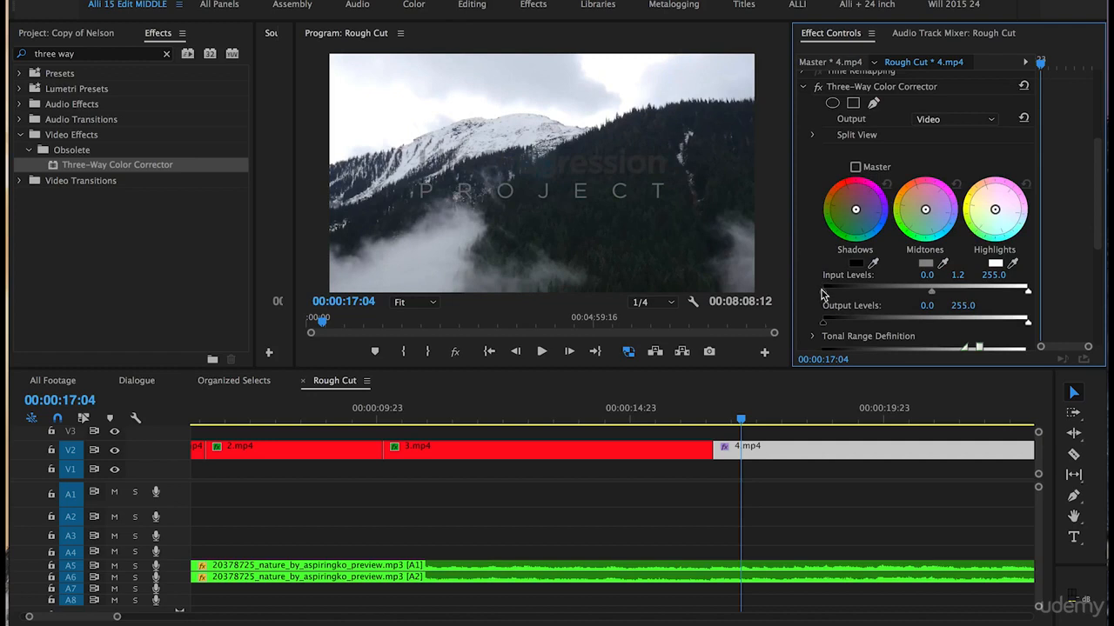
left_click_drag(822, 295, 827, 294)
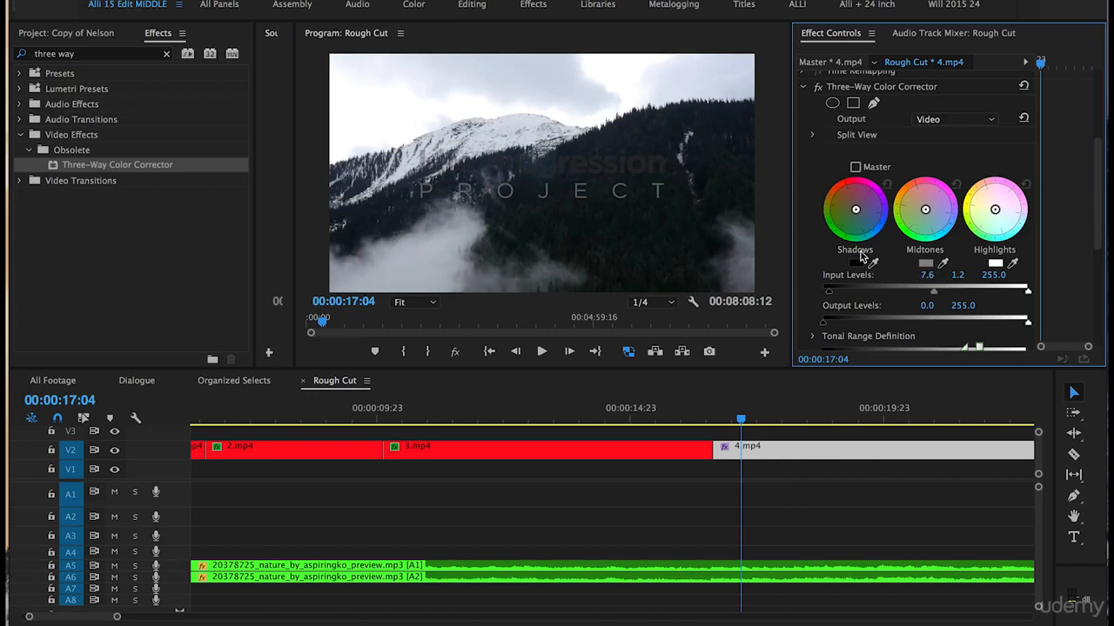
left_click(820, 89)
left_click(819, 89)
Shift the midtones of 4.mp4's color corrector slightly toward orange, trying a stronger tint before settling on a subtle one.
left_click_drag(925, 212, 922, 209)
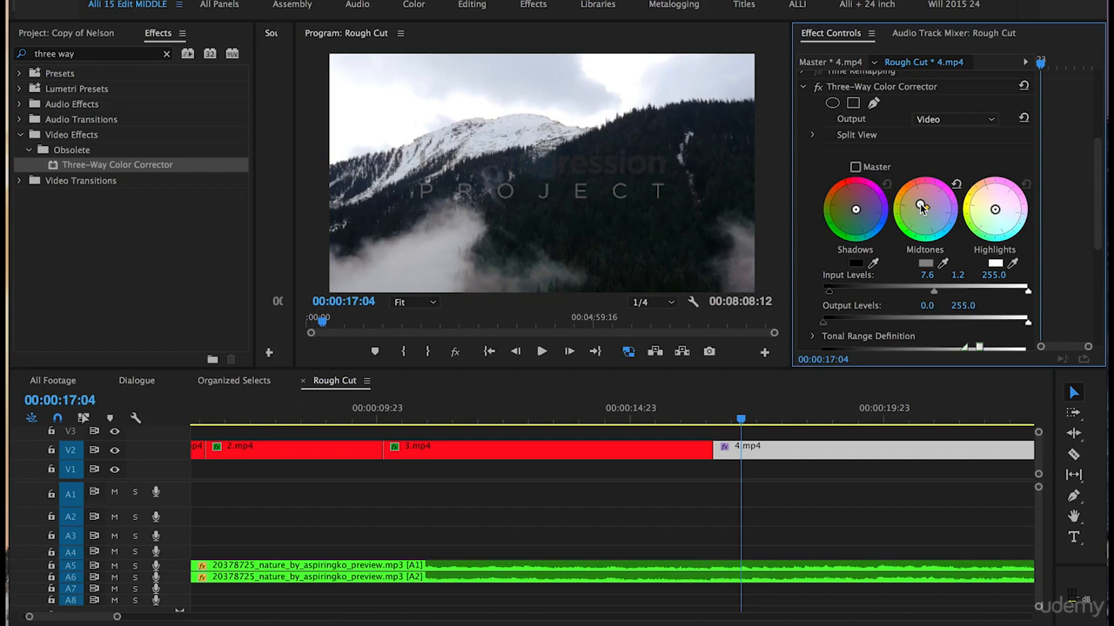
left_click_drag(920, 205, 907, 195)
left_click_drag(907, 195, 922, 208)
left_click_drag(922, 207, 922, 207)
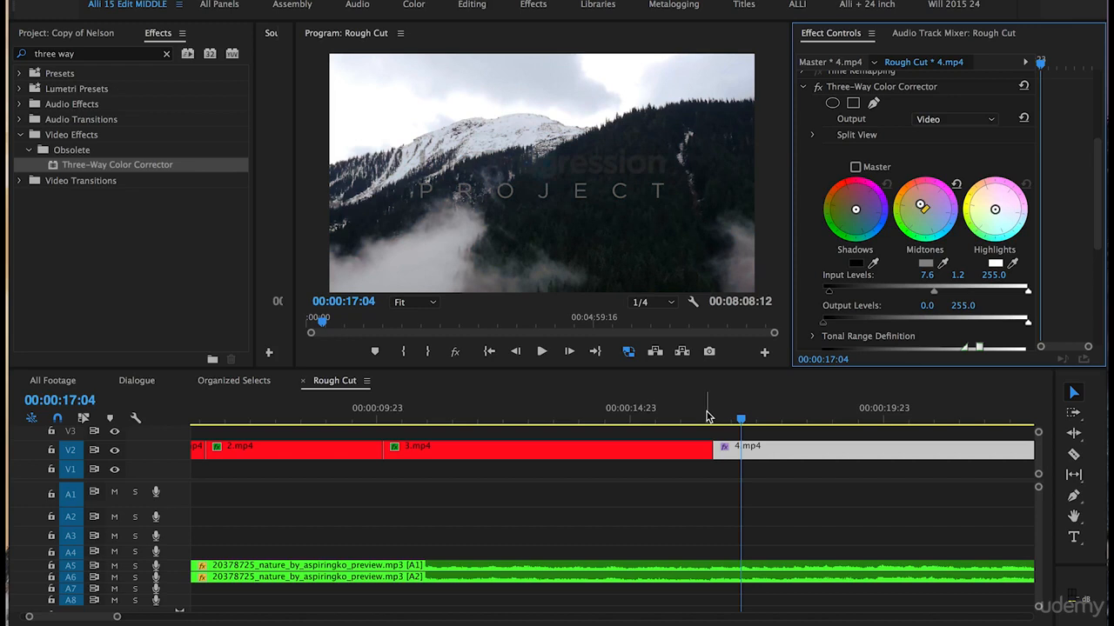
Copy the Three-Way Color Corrector from 4.mp4 and paste it onto 5.mp4 with the playhead at 00:00:24:01.
left_click(849, 87)
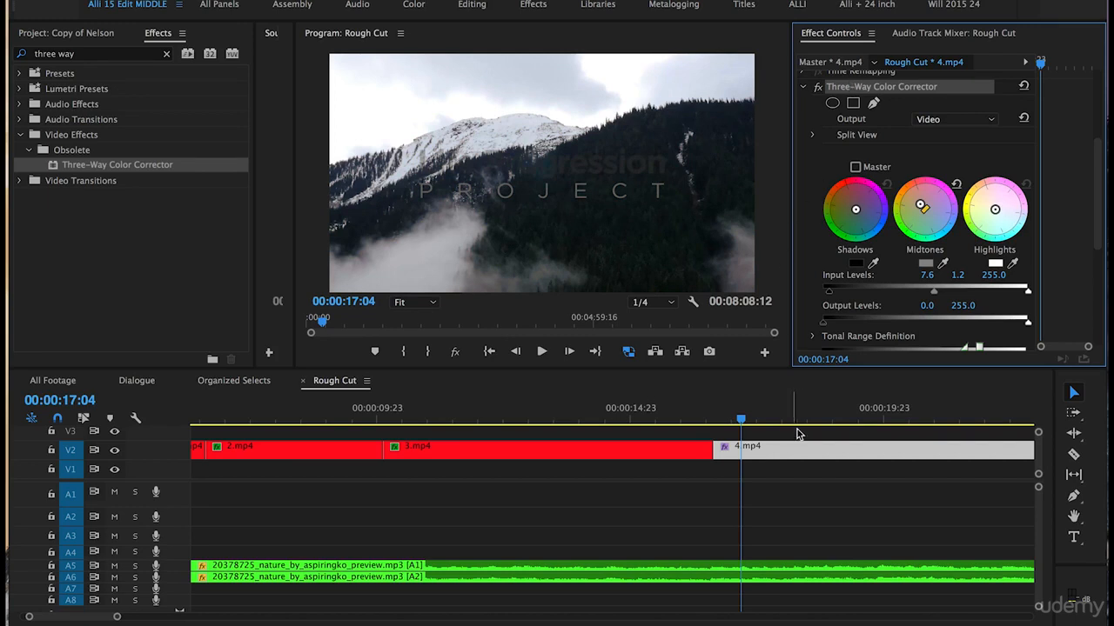
scroll(802, 435, "down", 3)
scroll(802, 435, "down", 1)
left_click(768, 414)
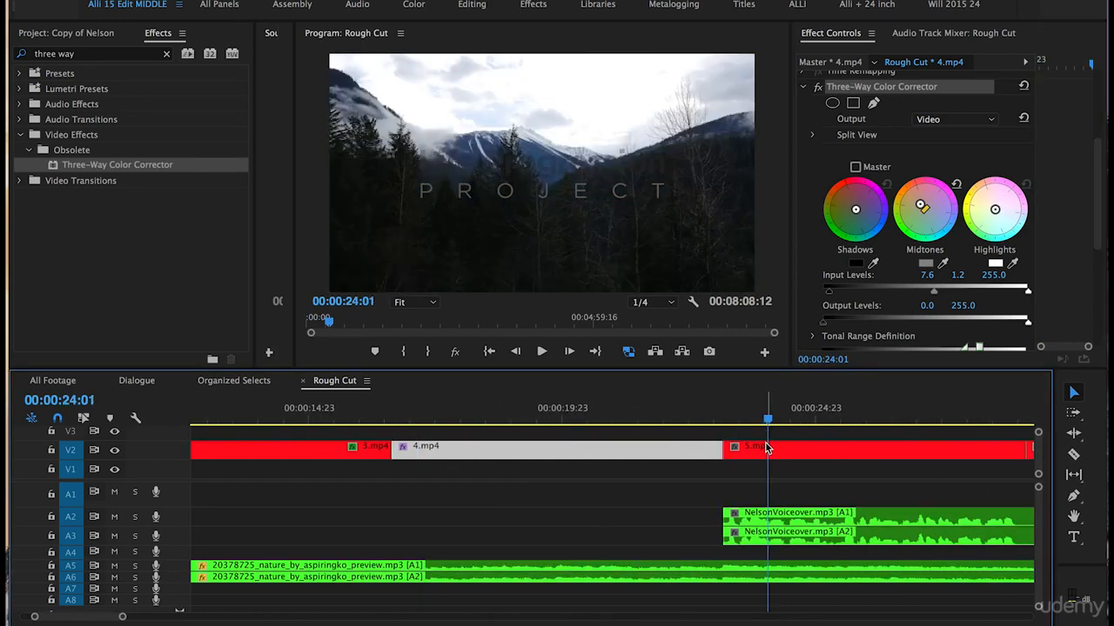
left_click(766, 447)
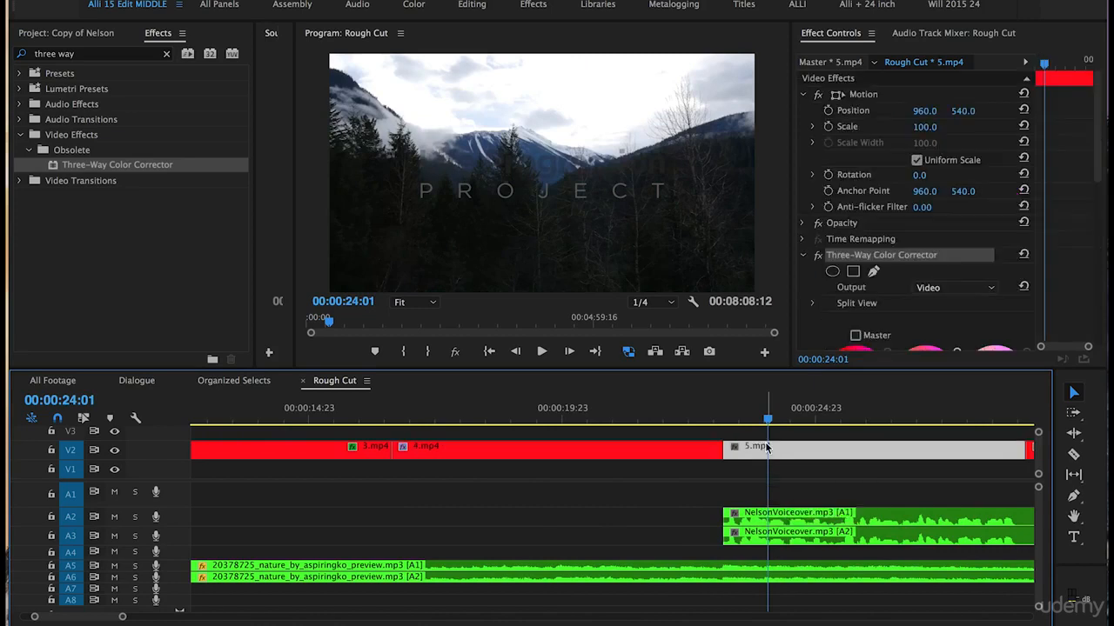
left_click(864, 301)
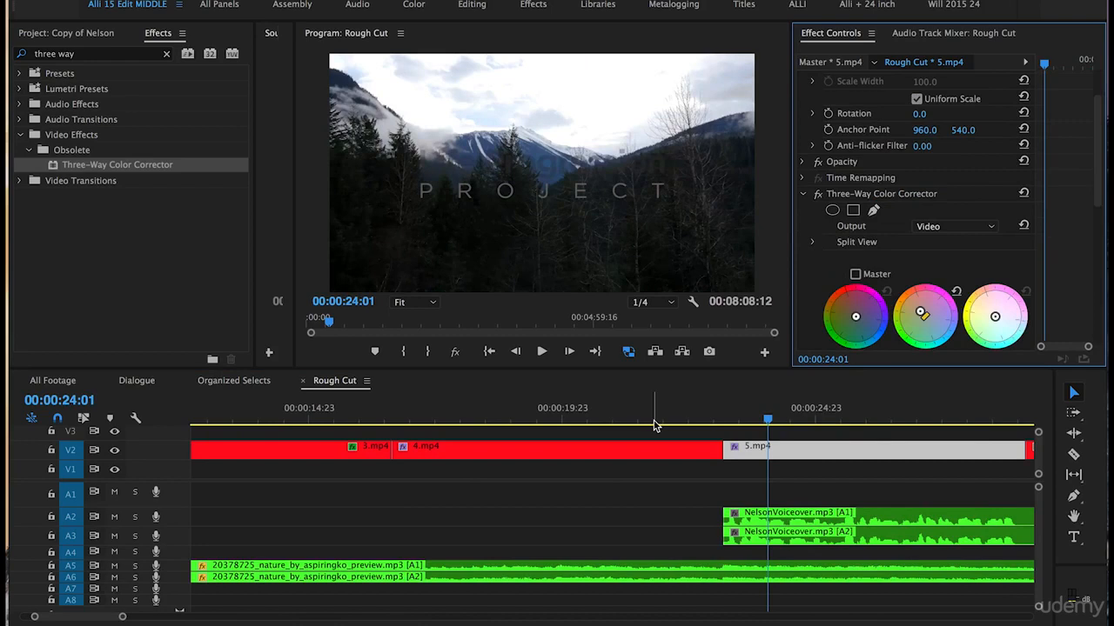
Paste the copied Three-Way Color Corrector onto 6.mp4 with the playhead at 00:00:29:17.
scroll(661, 422, "right", 5)
left_click(711, 411)
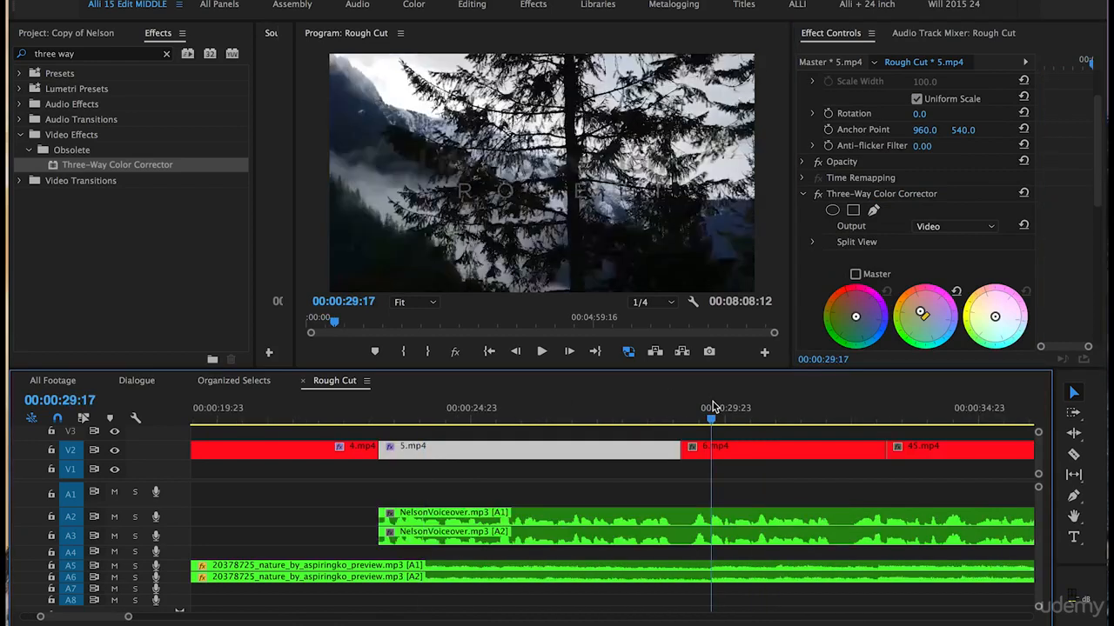
left_click(726, 449)
left_click(875, 303)
key("super+v")
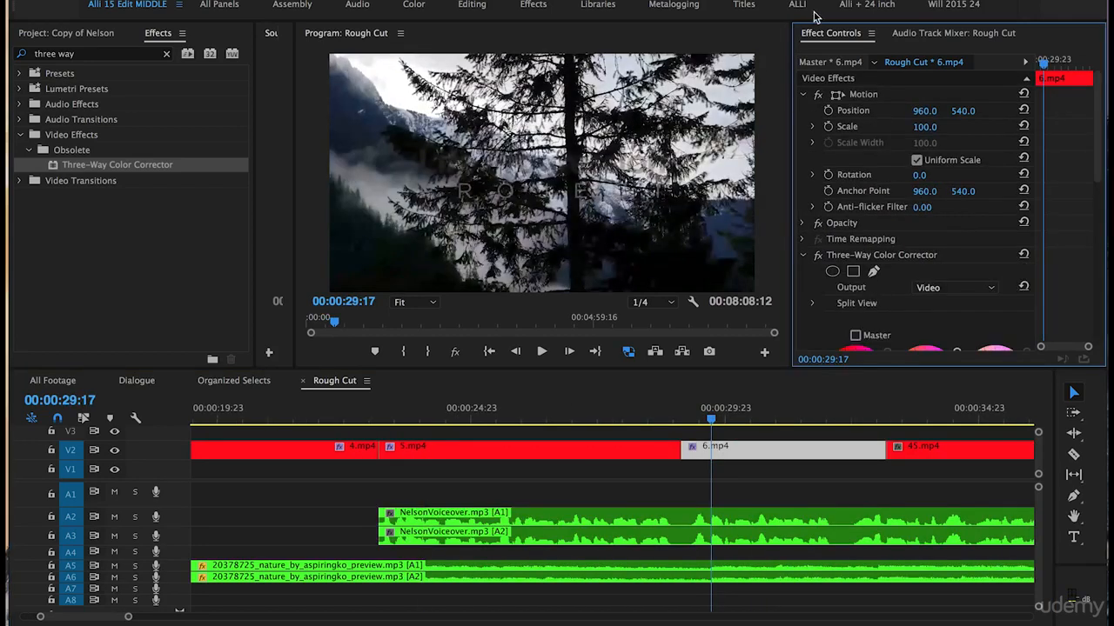
Paste the copied Three-Way Color Corrector onto 45.mp4 with the playhead at 00:00:33:16.
scroll(801, 514, "right", 1)
scroll(799, 509, "right", 1)
left_click(752, 419)
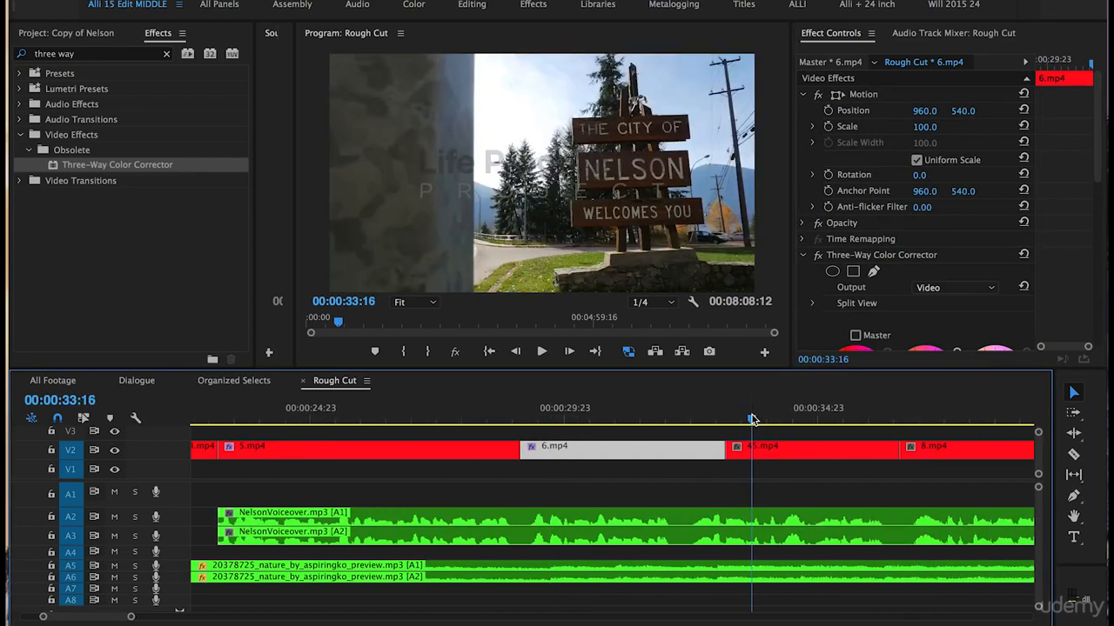
left_click(751, 449)
left_click(853, 306)
key("super+v")
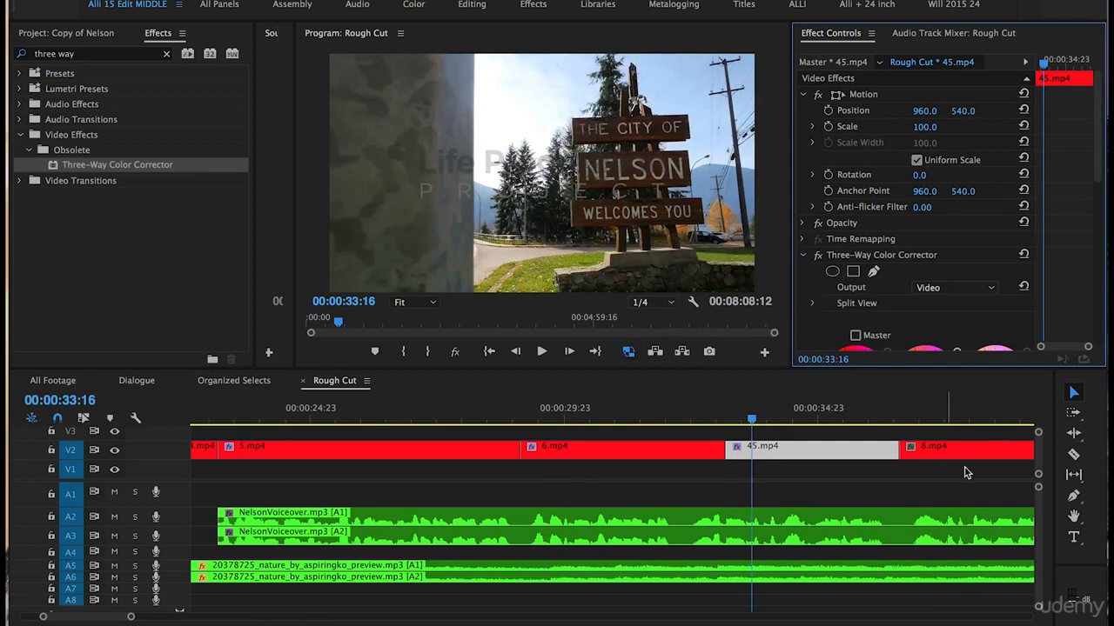
Paste the copied Three-Way Color Corrector onto 8.mp4 with the playhead at 00:00:38:06, and reset the pasted effect.
scroll(731, 469, "down", 5)
left_click(732, 411)
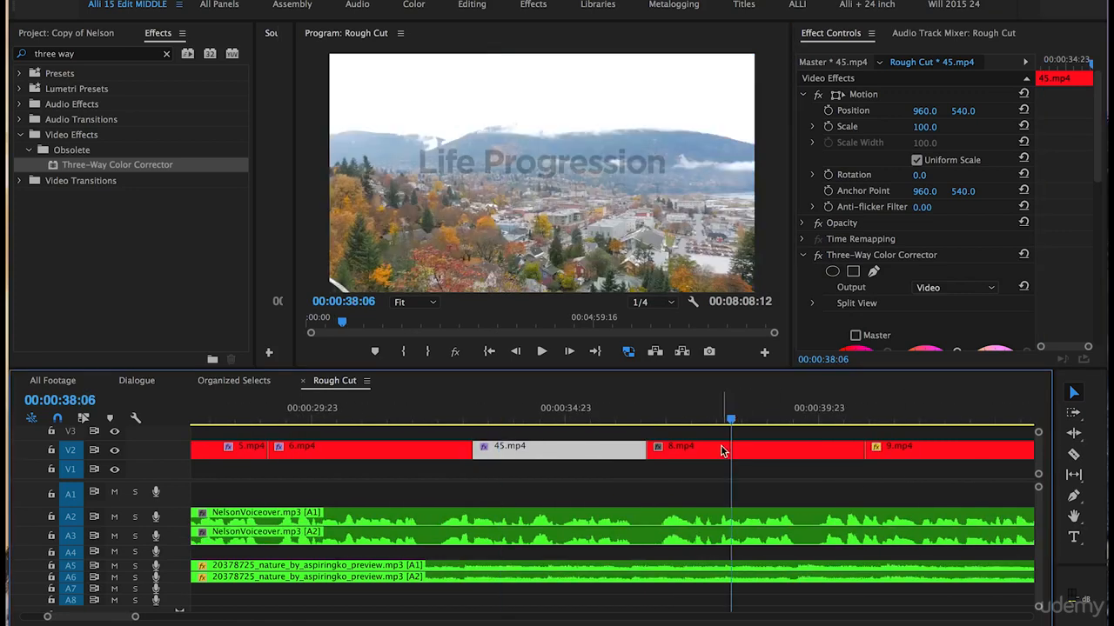
left_click(722, 449)
left_click(866, 272)
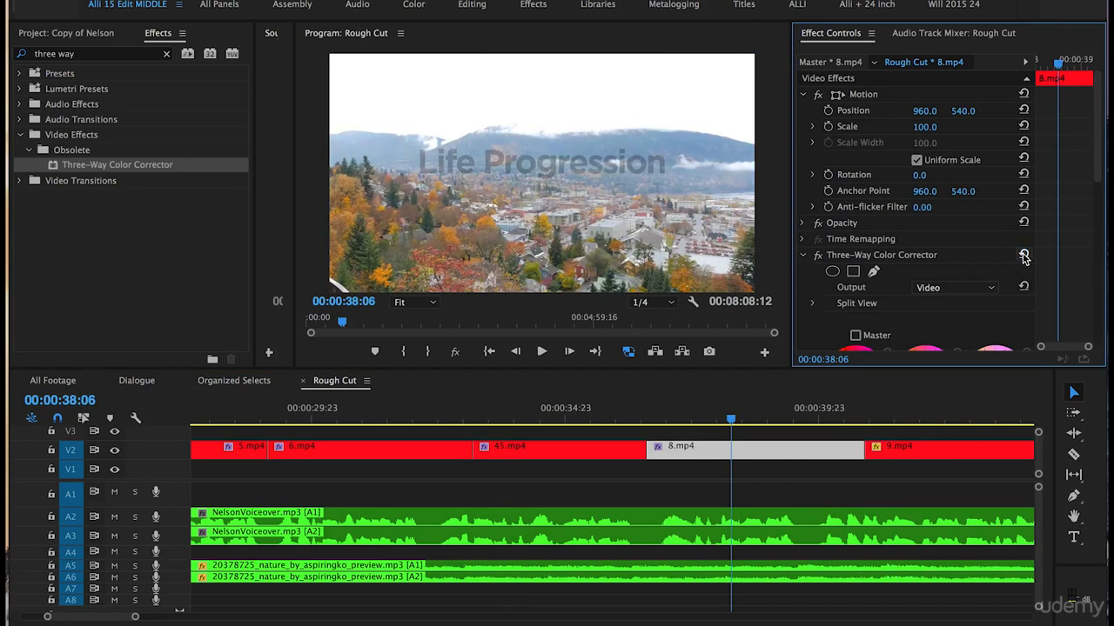
Save the project and set 8.mp4's color corrector input levels to 21.9 for the blacks and 0.8 for the midtones.
scroll(800, 325, "down", 1)
scroll(801, 324, "down", 4)
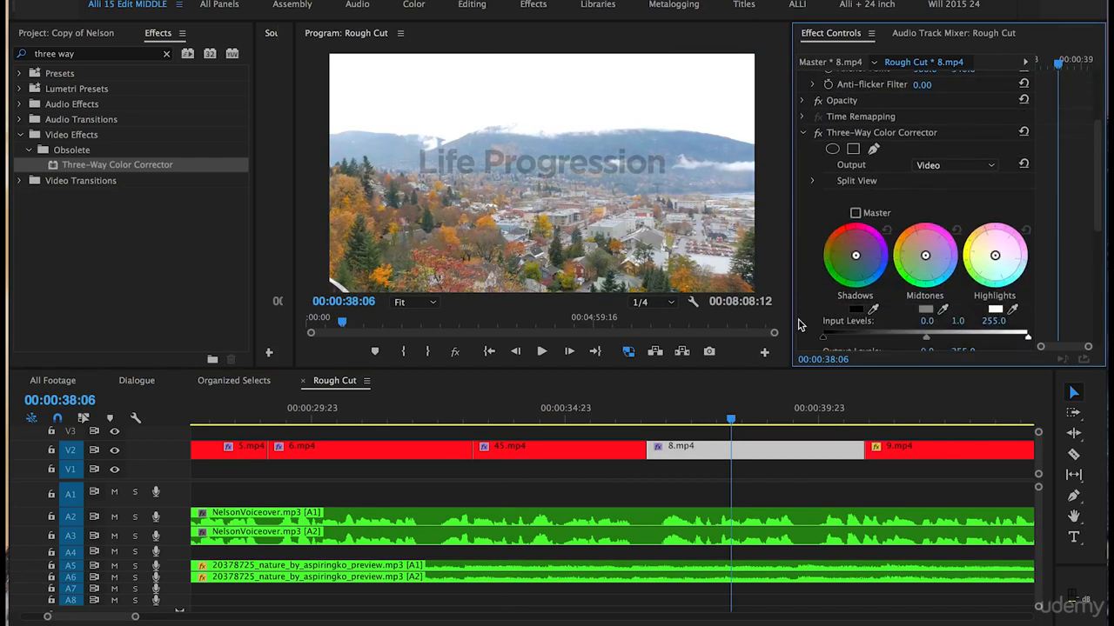
scroll(800, 325, "down", 2)
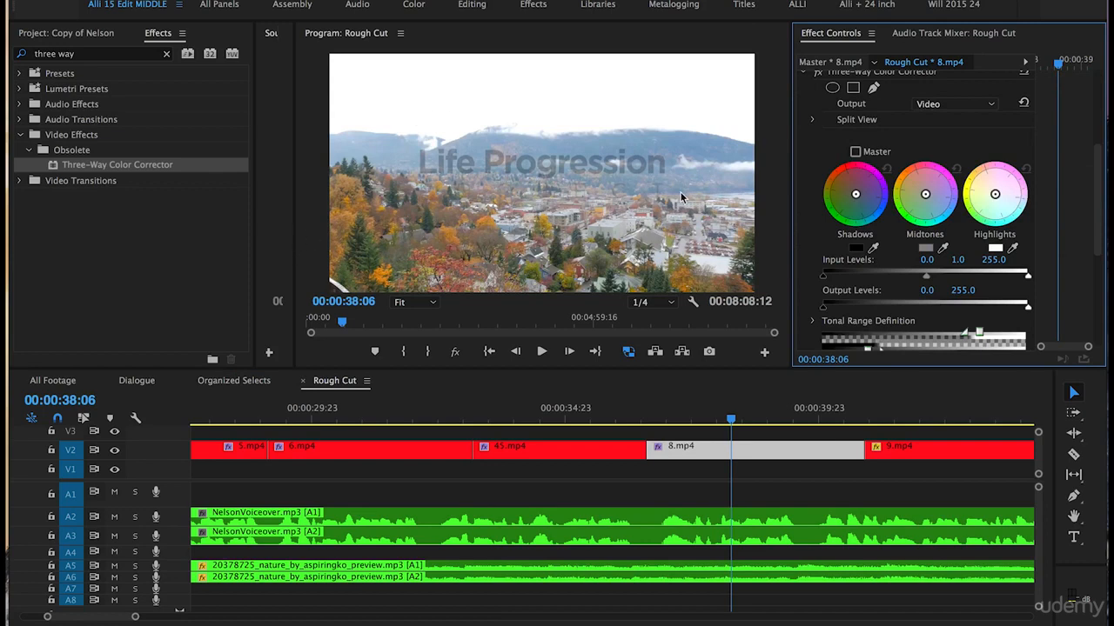
key("super+s")
left_click_drag(823, 277, 839, 283)
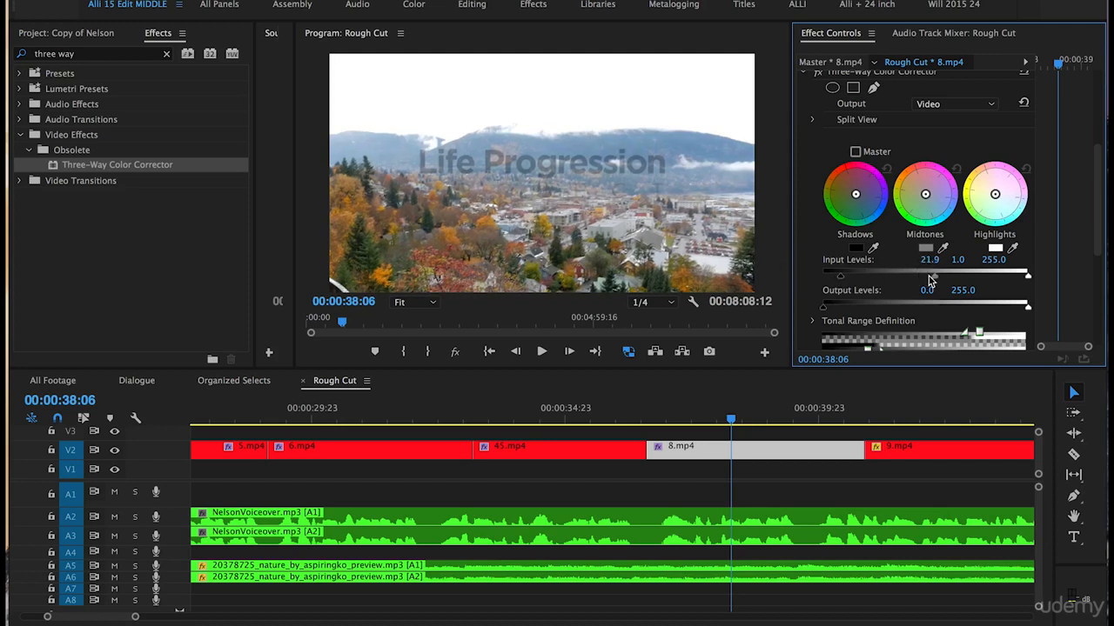
left_click_drag(936, 280, 929, 280)
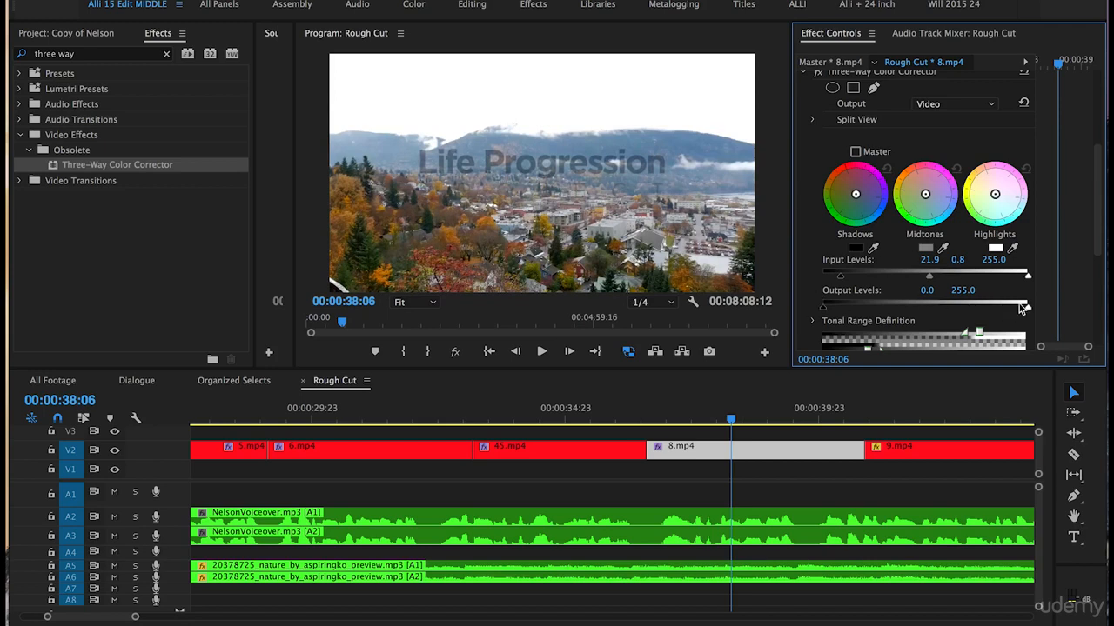
Lower the white output level of 8.mp4's color corrector to 247.4 and switch the effect off and on to compare.
left_click_drag(1028, 307, 1021, 306)
scroll(818, 156, "up", 3)
left_click(817, 149)
left_click(817, 148)
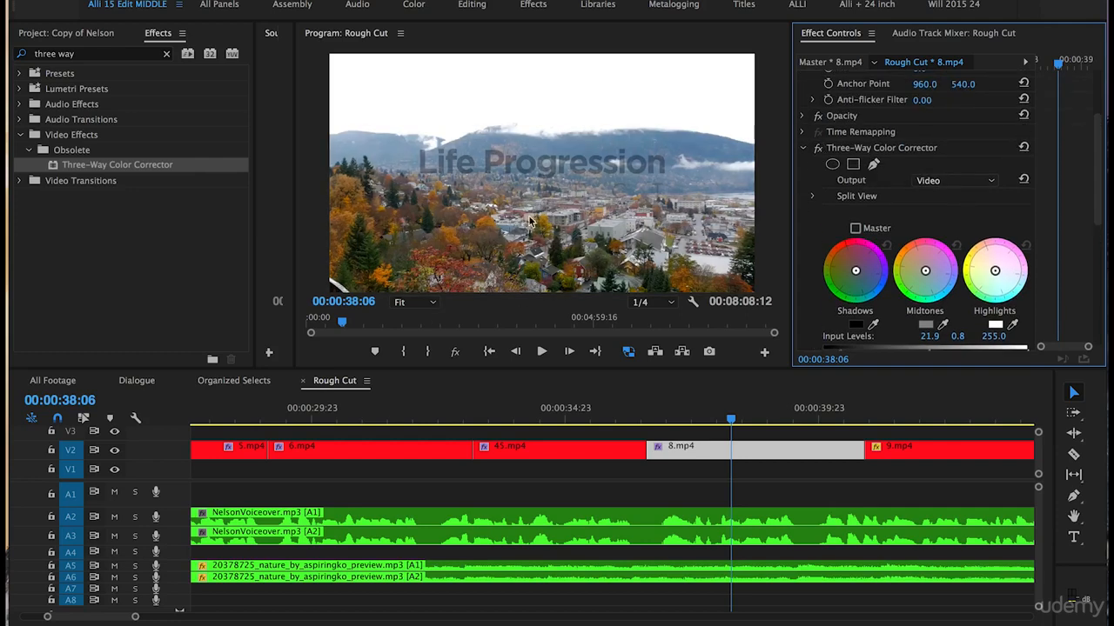
Set the master saturation of 8.mp4's Three-Way Color Corrector to 120.
scroll(810, 248, "down", 1)
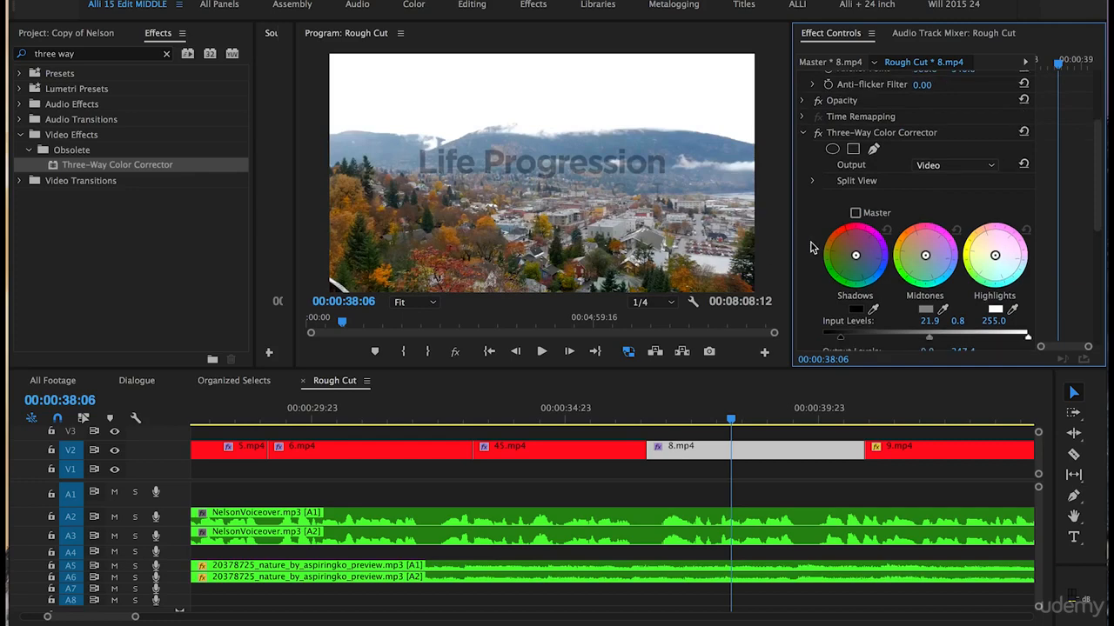
scroll(814, 305, "down", 3)
scroll(814, 306, "down", 4)
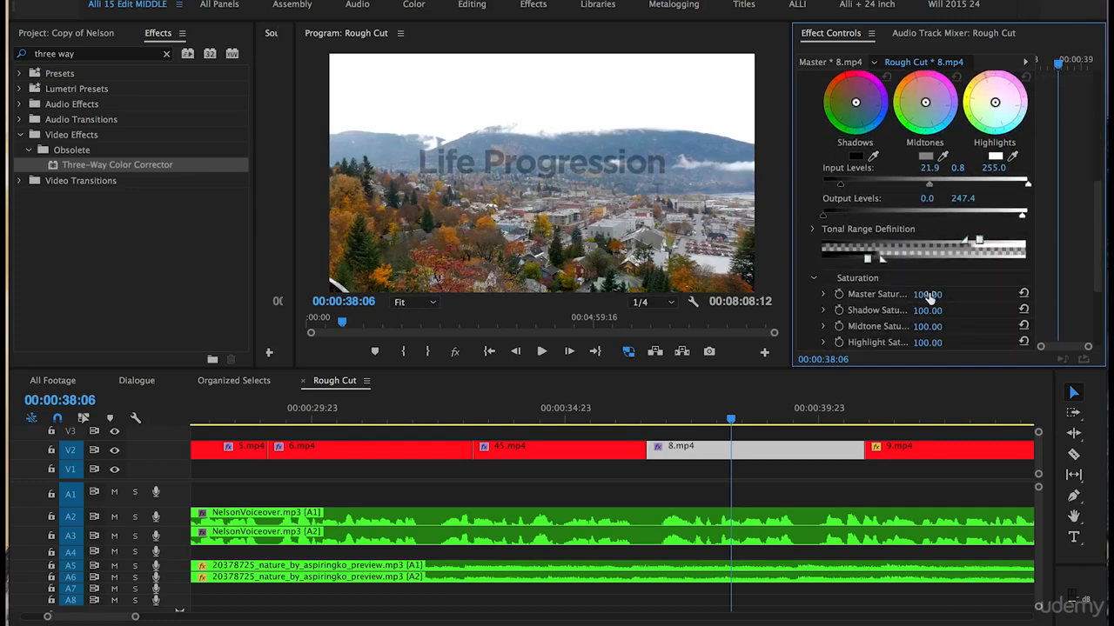
left_click(931, 293)
type("120")
key("Return")
Shift the midtones of 8.mp4's color corrector slightly toward orange and switch the effect off to compare.
scroll(805, 152, "up", 3)
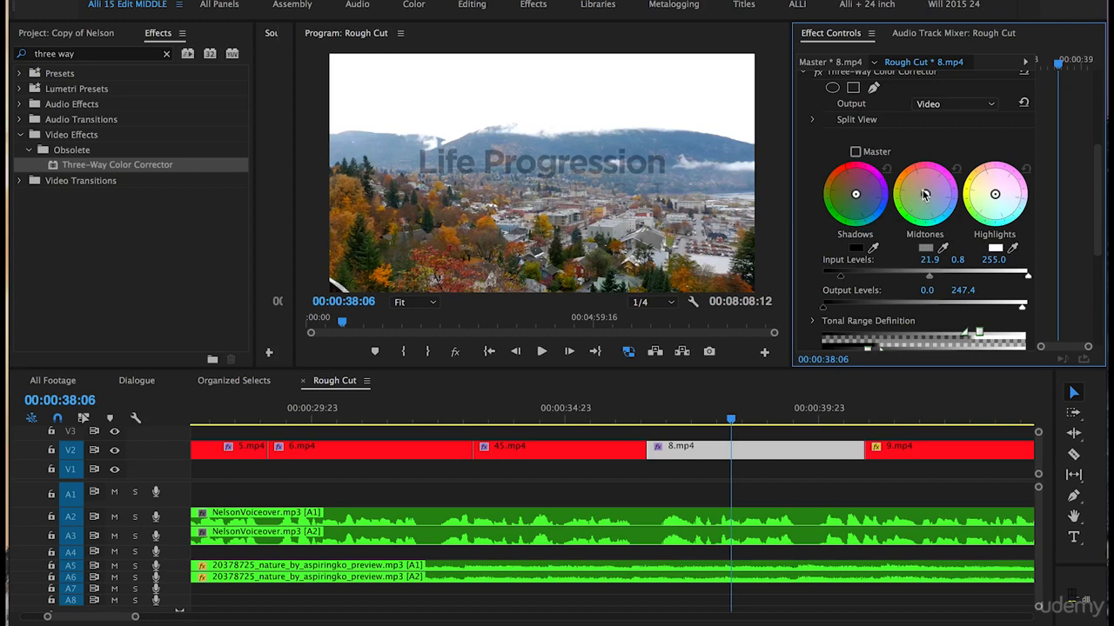
left_click_drag(923, 192, 920, 189)
scroll(816, 159, "up", 1)
scroll(816, 157, "up", 3)
left_click(816, 134)
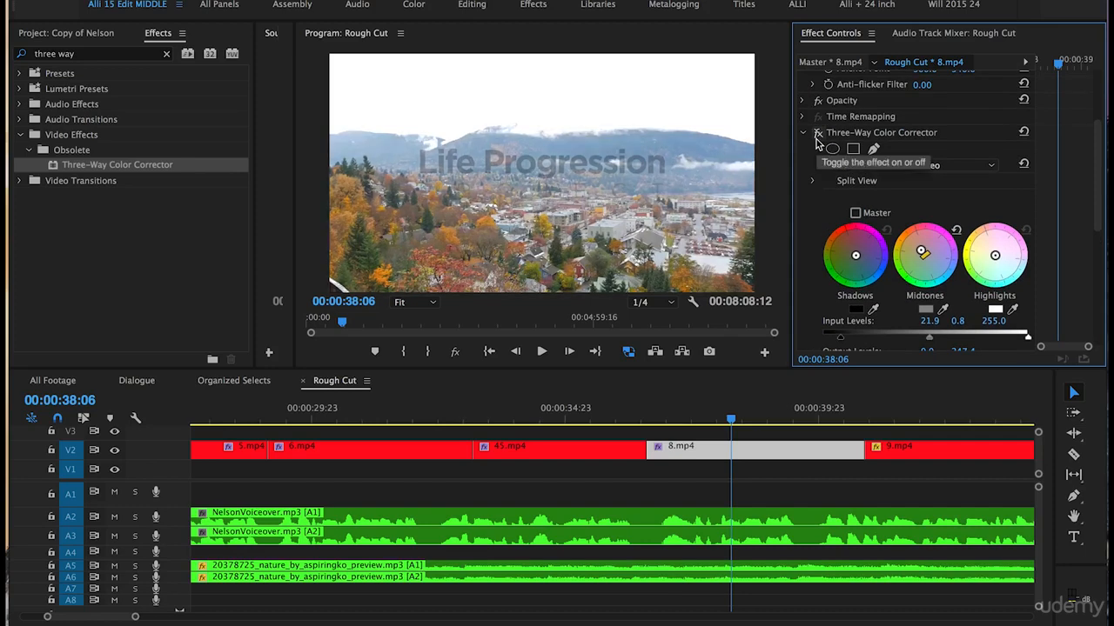
Switch 8.mp4's Three-Way Color Corrector back on and copy the effect onto clip 9.mp4.
left_click(816, 134)
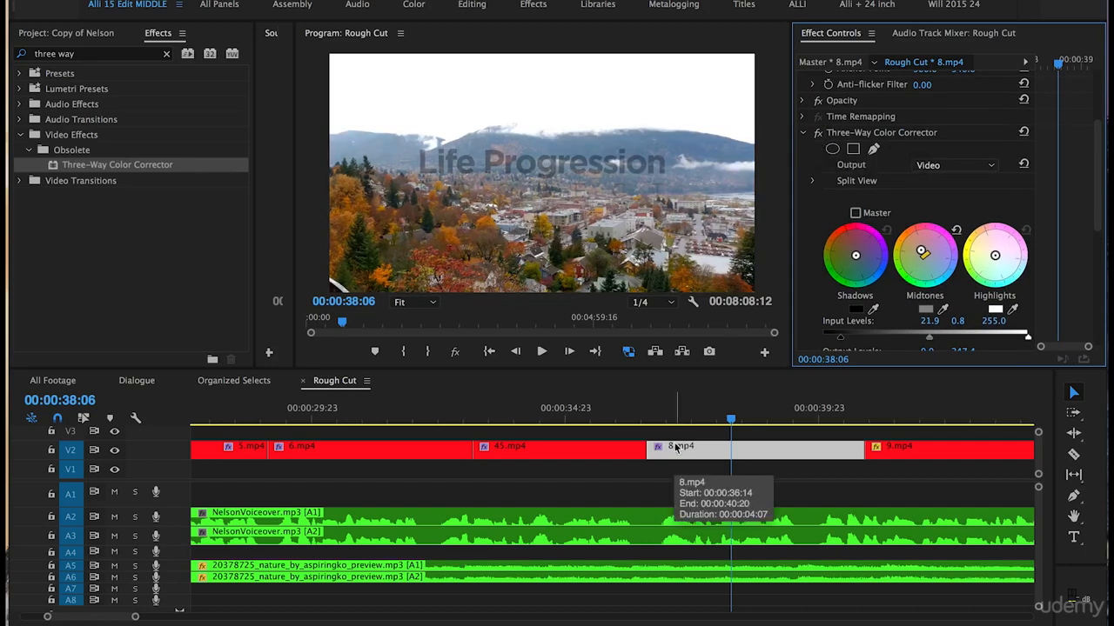
left_click(847, 135)
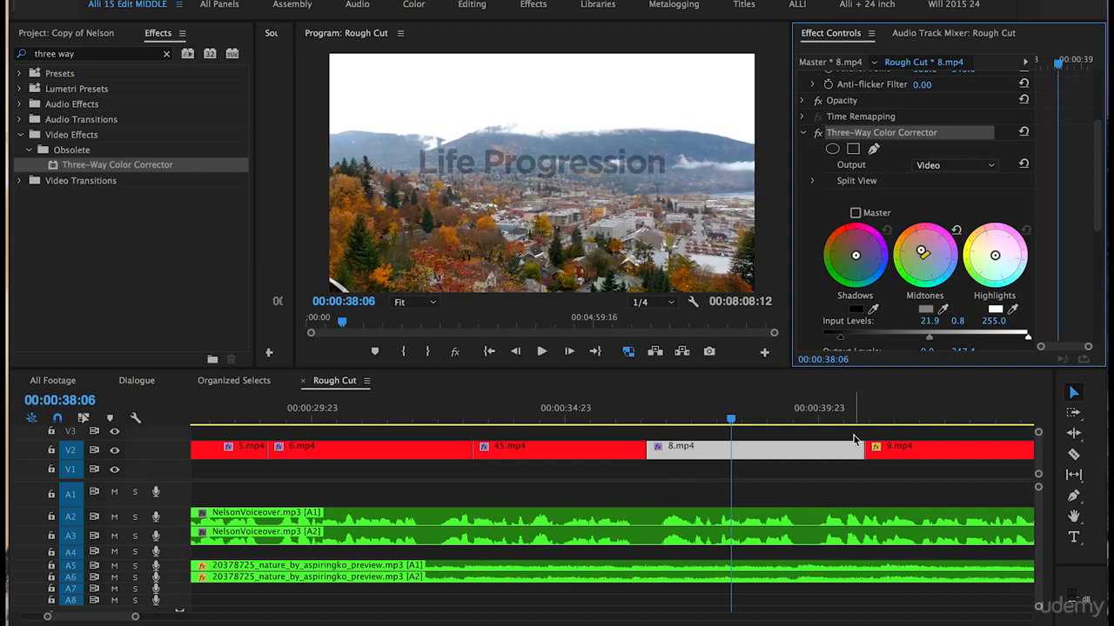
left_click(914, 407)
scroll(808, 465, "down", 2)
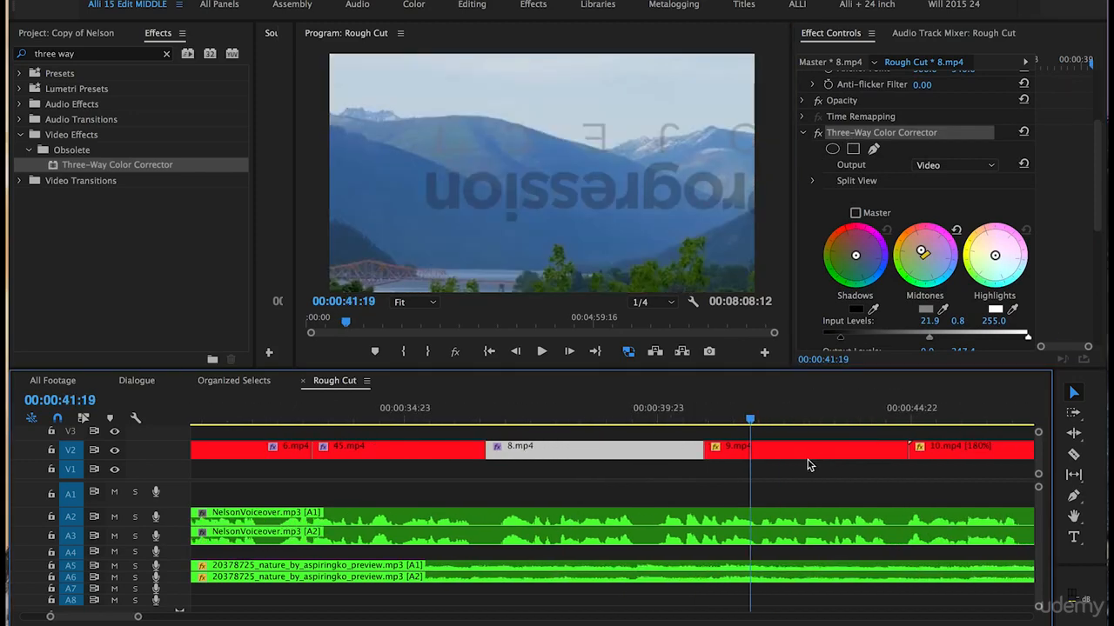
scroll(725, 473, "down", 2)
left_click(702, 452)
left_click(884, 324)
key("super+v")
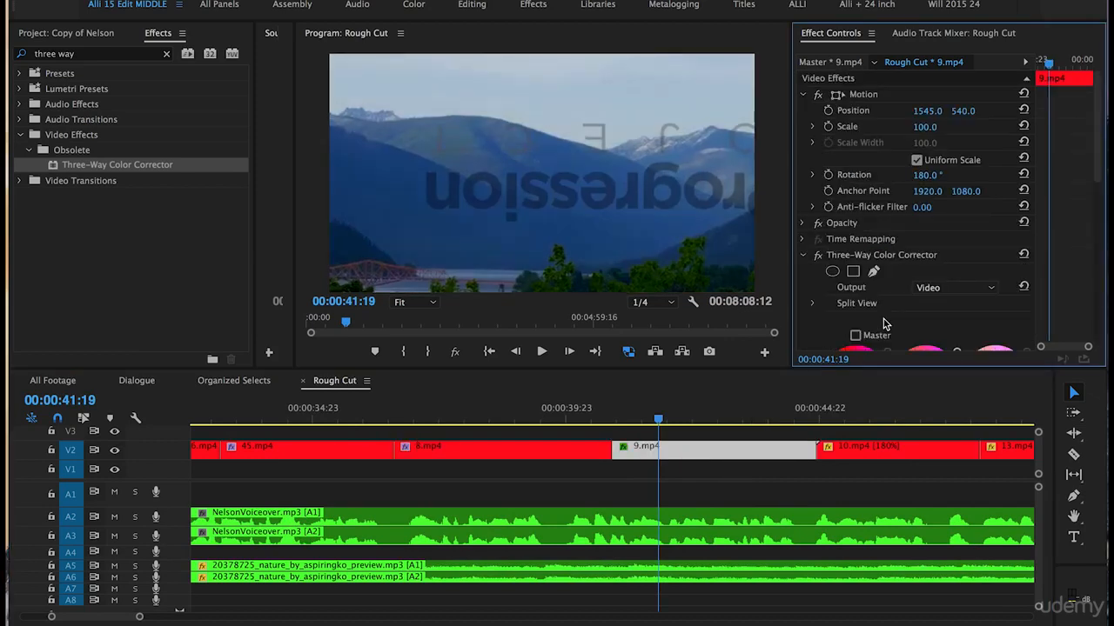
Reset the pasted Three-Way Color Corrector on 9.mp4 and increase its master saturation.
scroll(870, 331, "down", 3)
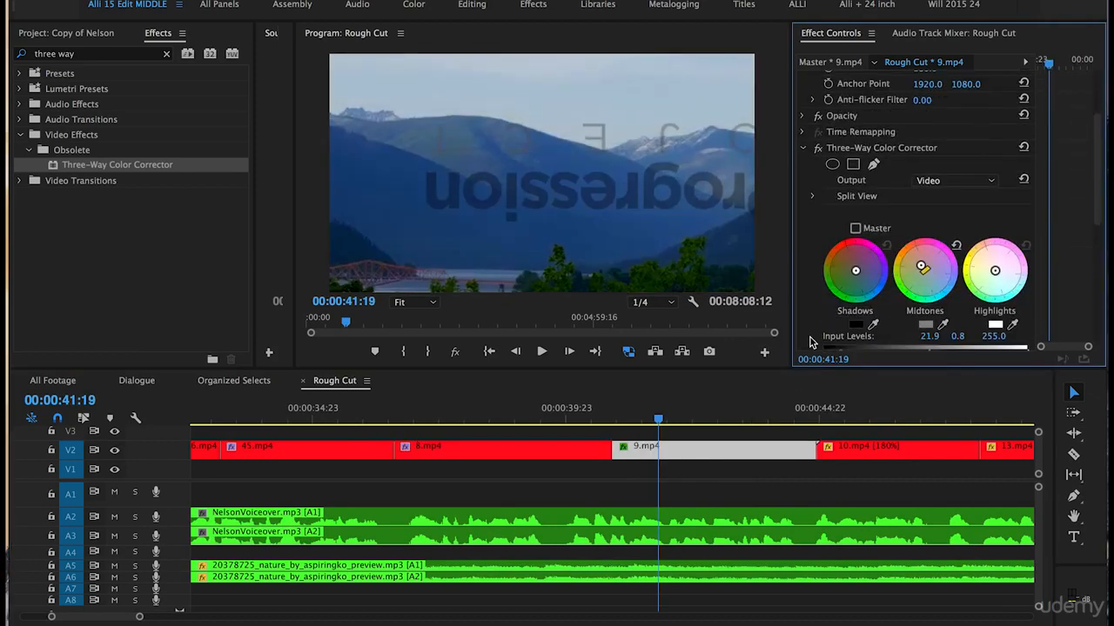
scroll(816, 219, "up", 1)
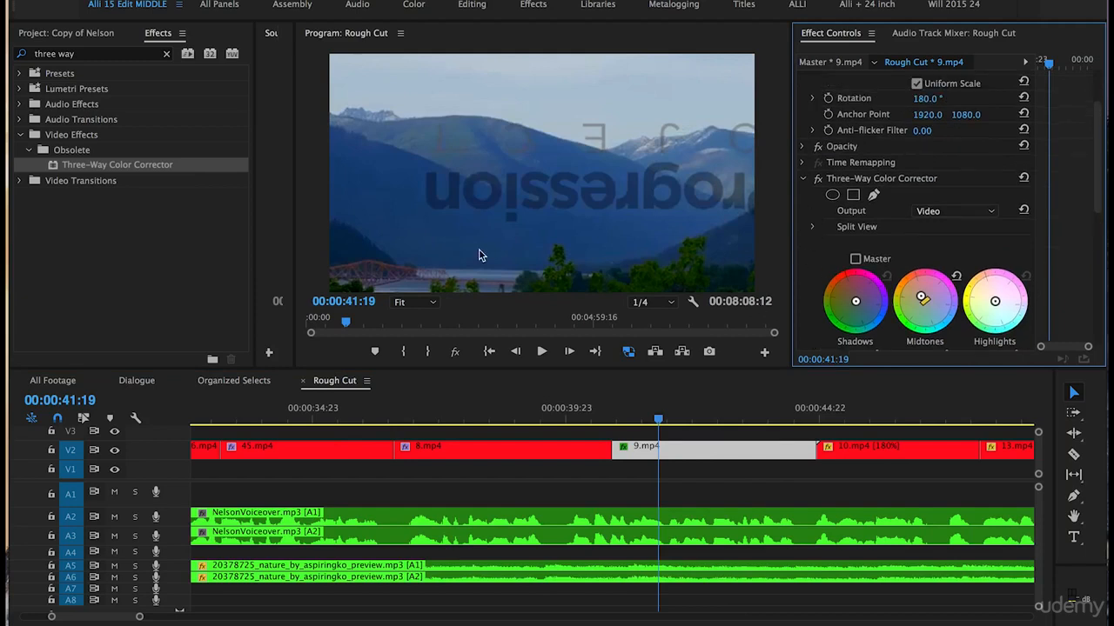
left_click(1023, 178)
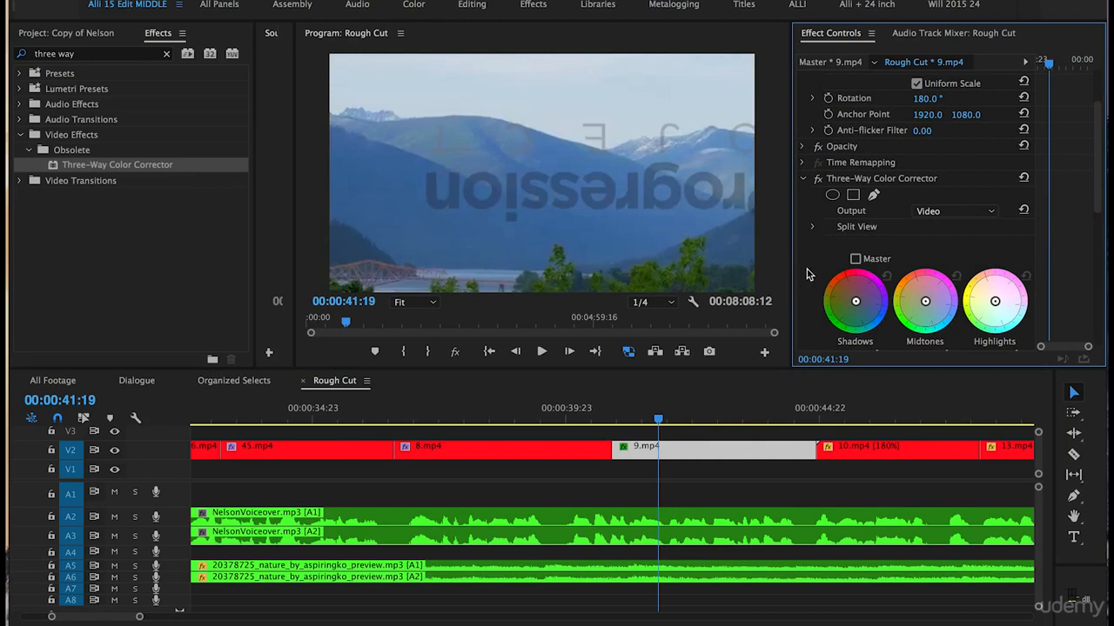
scroll(802, 252, "down", 5)
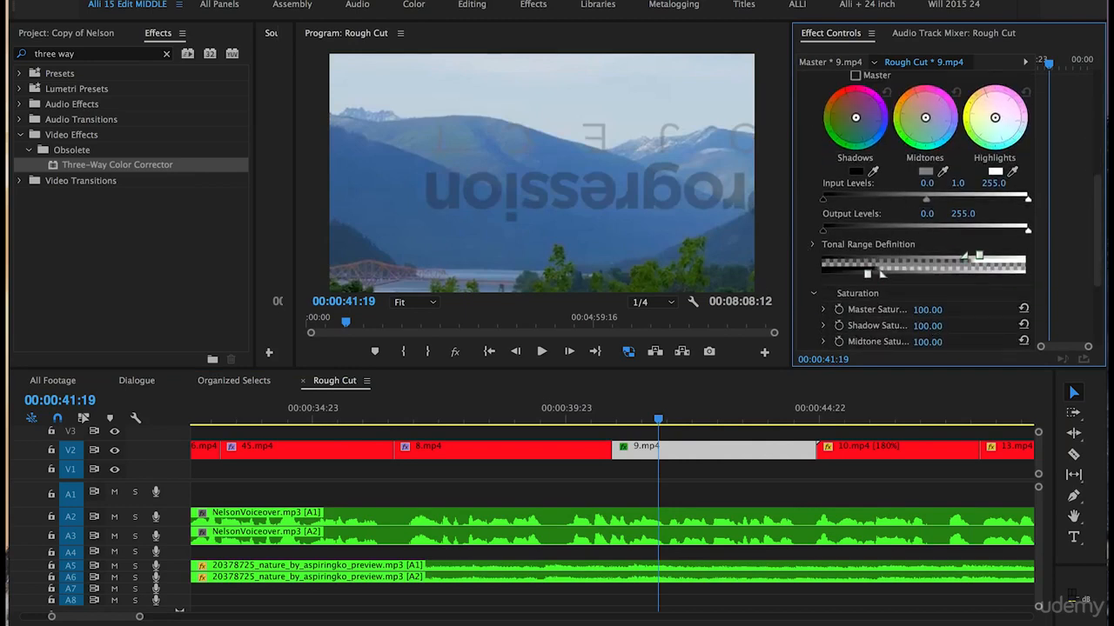
left_click(927, 310)
type("1")
key("Return")
Shift the midtones of 9.mp4's color corrector slightly toward orange.
scroll(818, 166, "up", 2)
left_click_drag(925, 164, 923, 162)
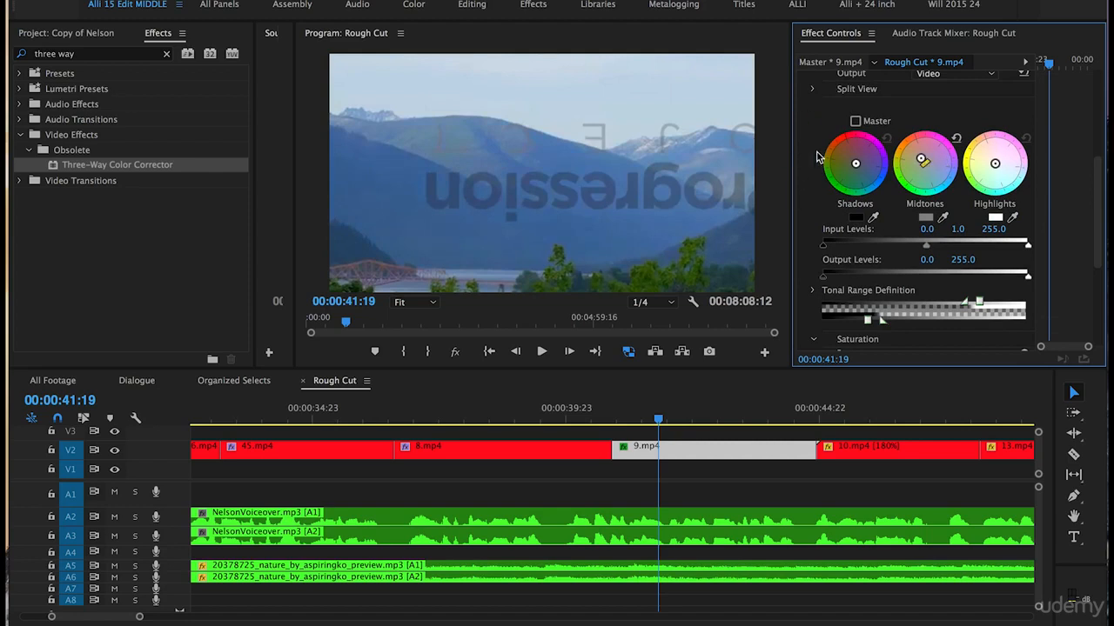
scroll(818, 155, "up", 5)
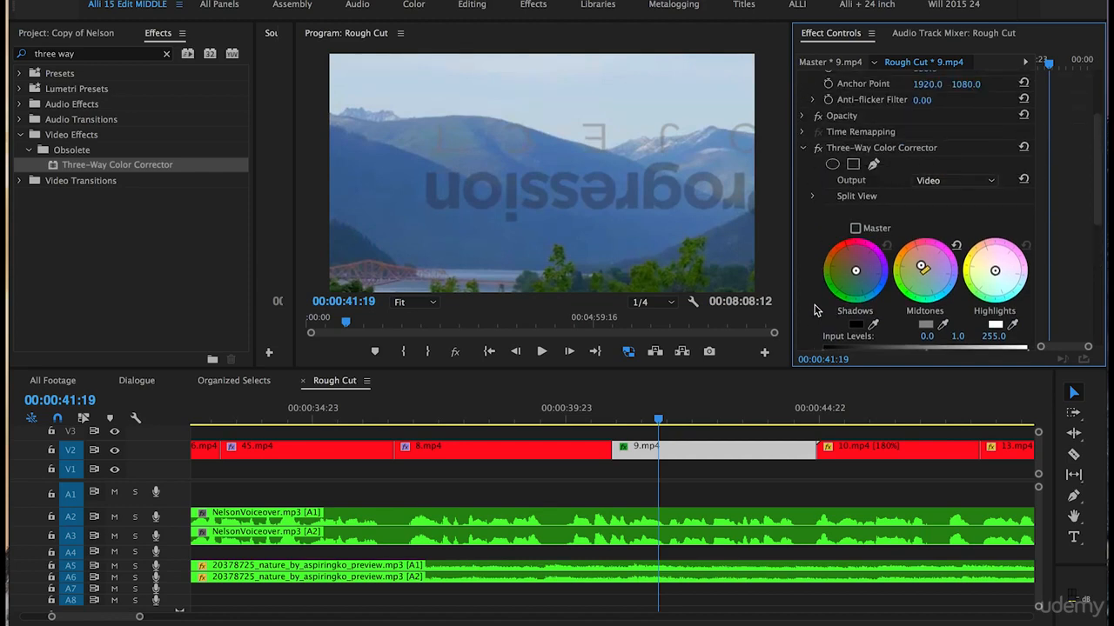
left_click(850, 149)
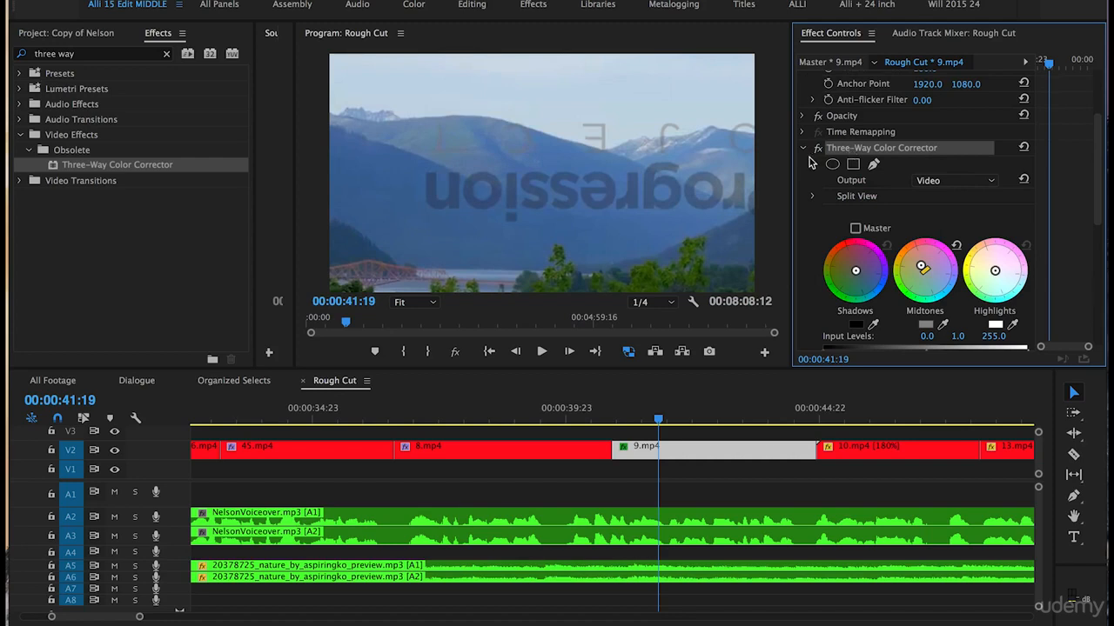
Copy the Three-Way Color Corrector from 8.mp4 onto clip 10.mp4.
scroll(832, 438, "right", 3)
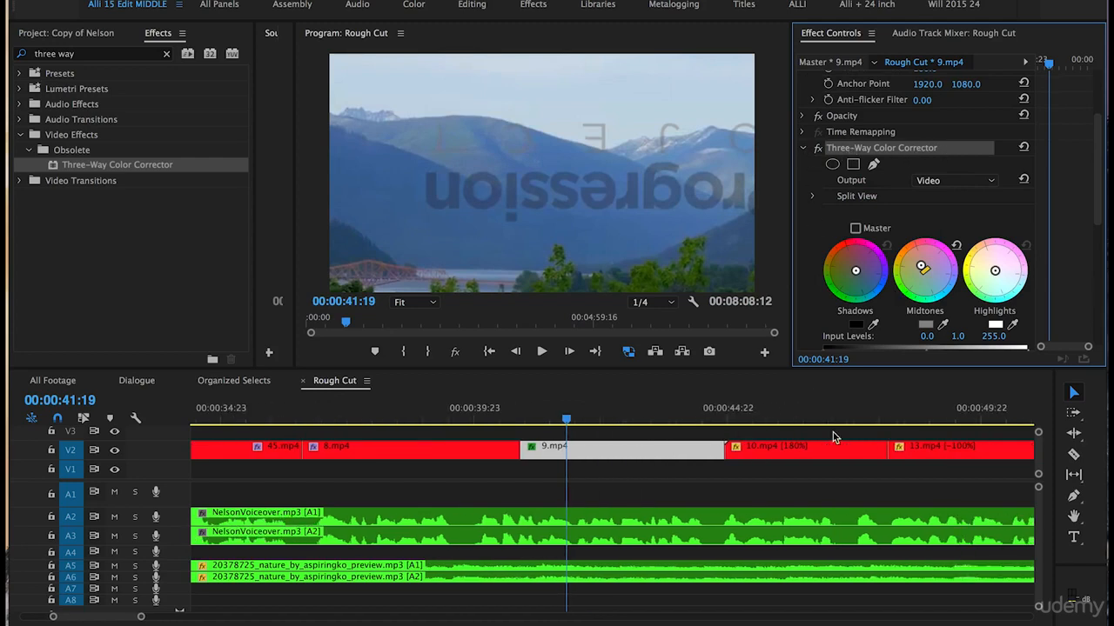
left_click(773, 415)
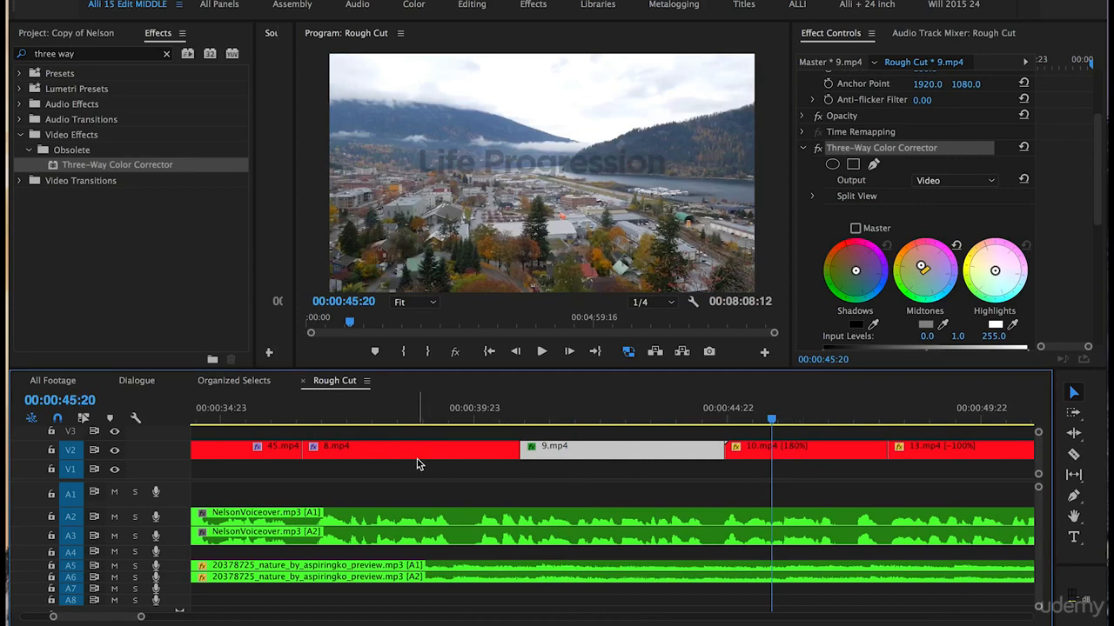
left_click(413, 400)
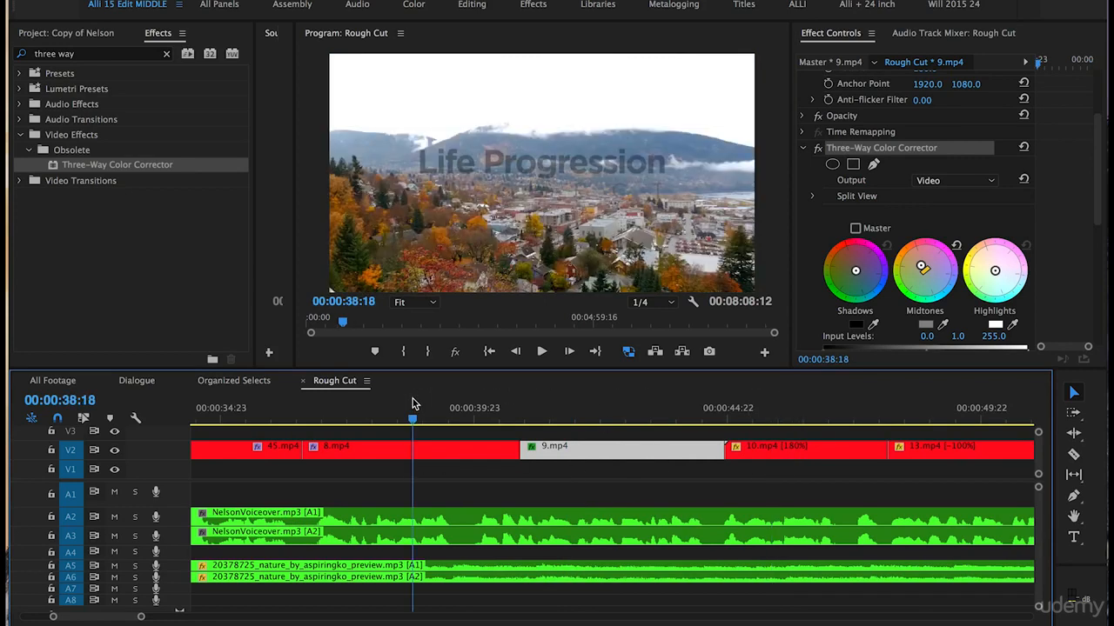
left_click(415, 453)
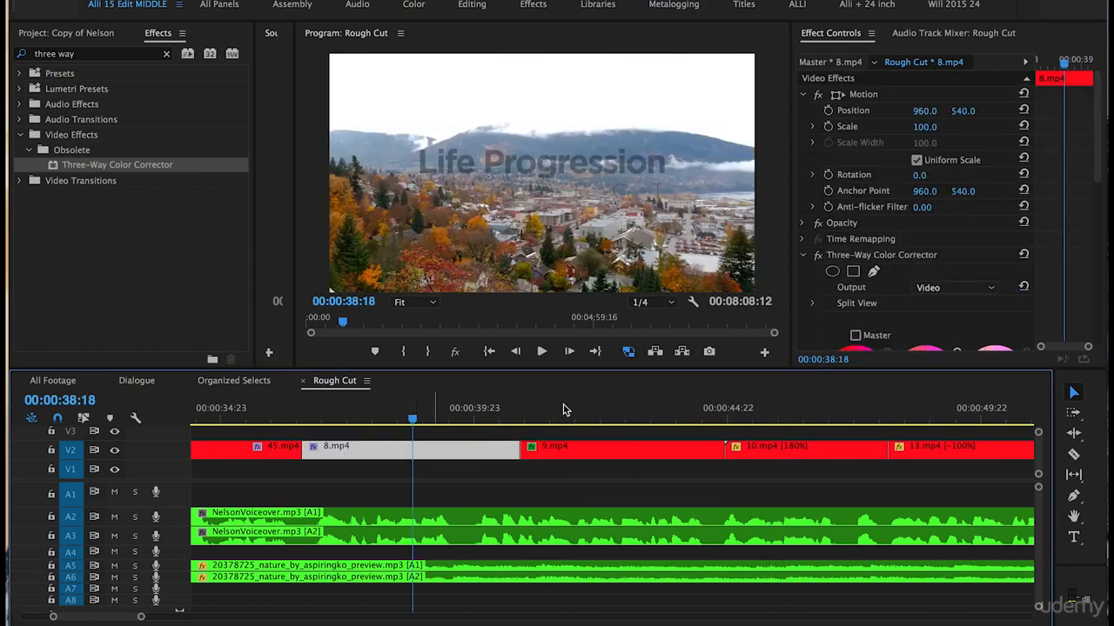
left_click(848, 256)
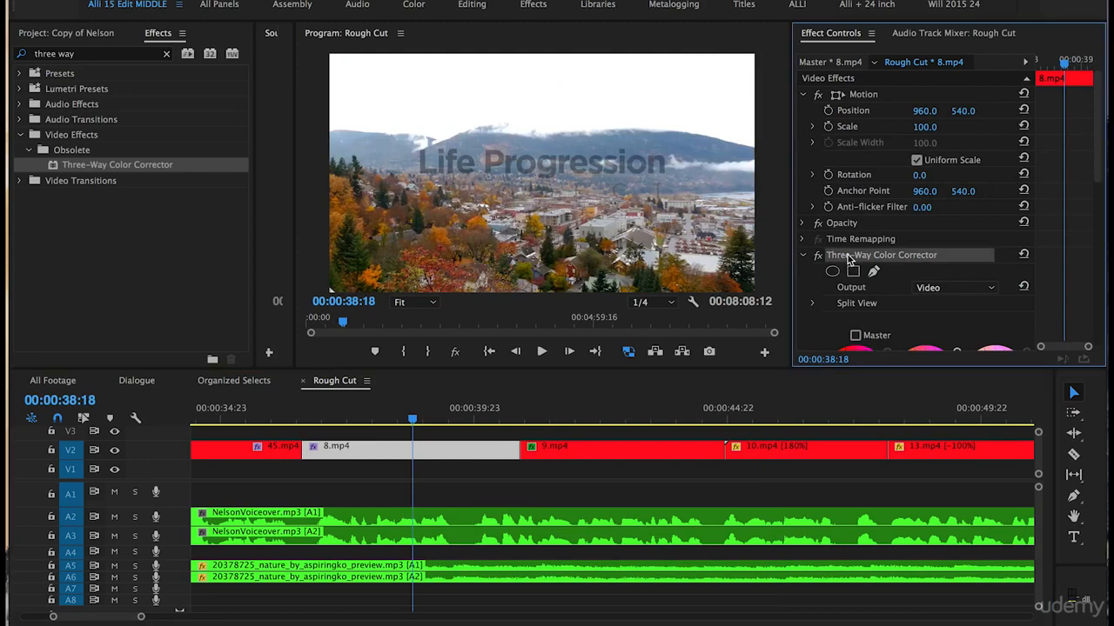
left_click(770, 409)
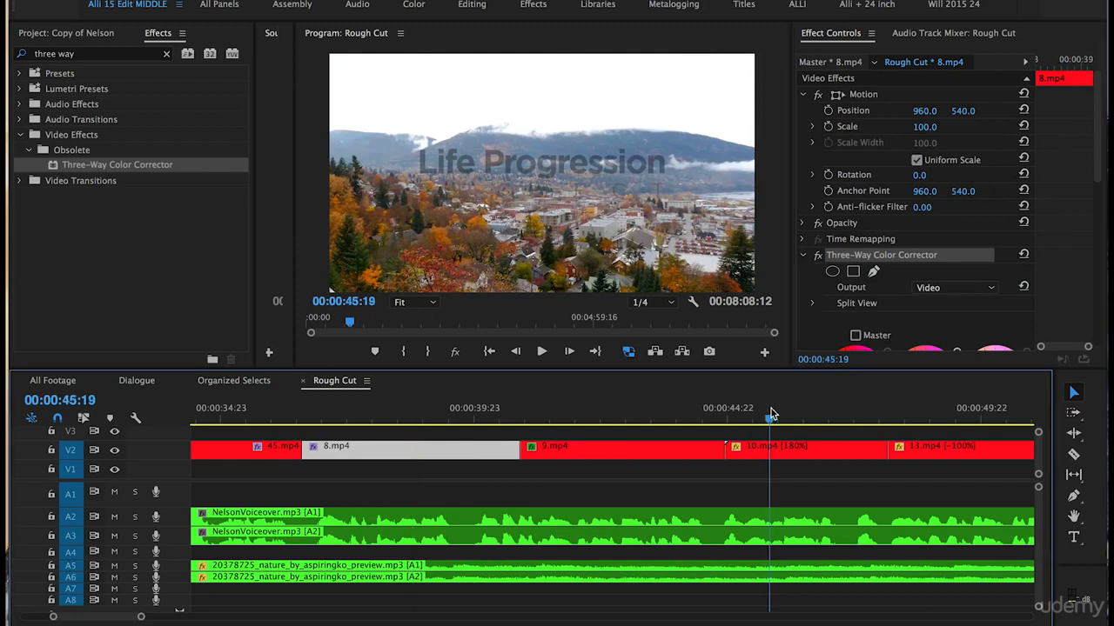
left_click(774, 450)
left_click(902, 305)
key("ctrl+v")
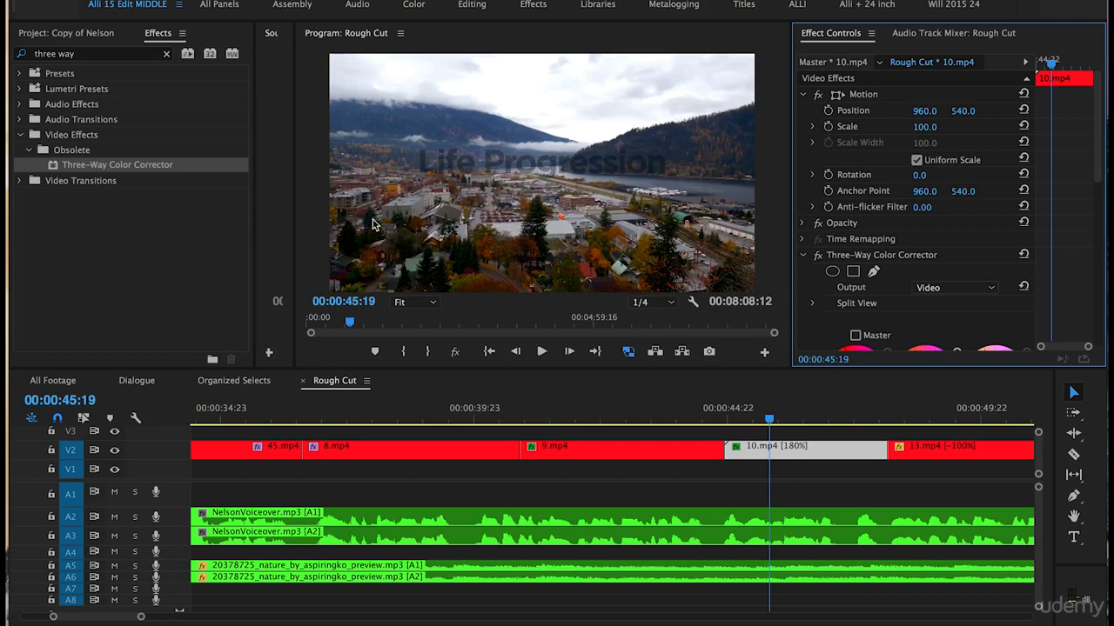
Set 10.mp4's color corrector to input blacks 0.0, input midtones 1.0 and output whites 255.0.
scroll(825, 334, "down", 1)
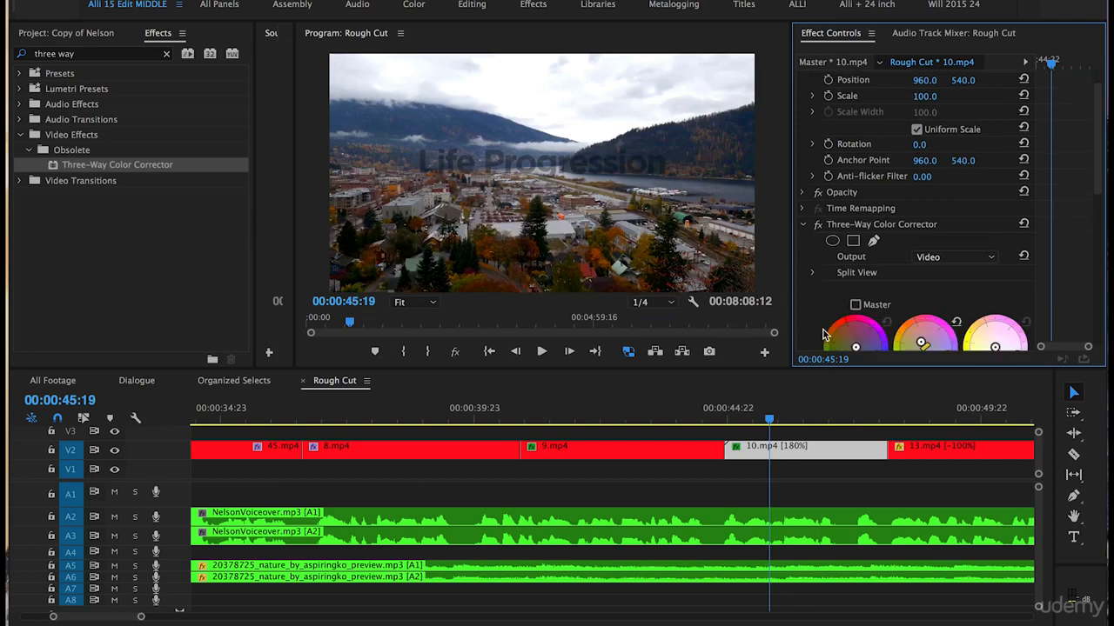
scroll(825, 334, "down", 5)
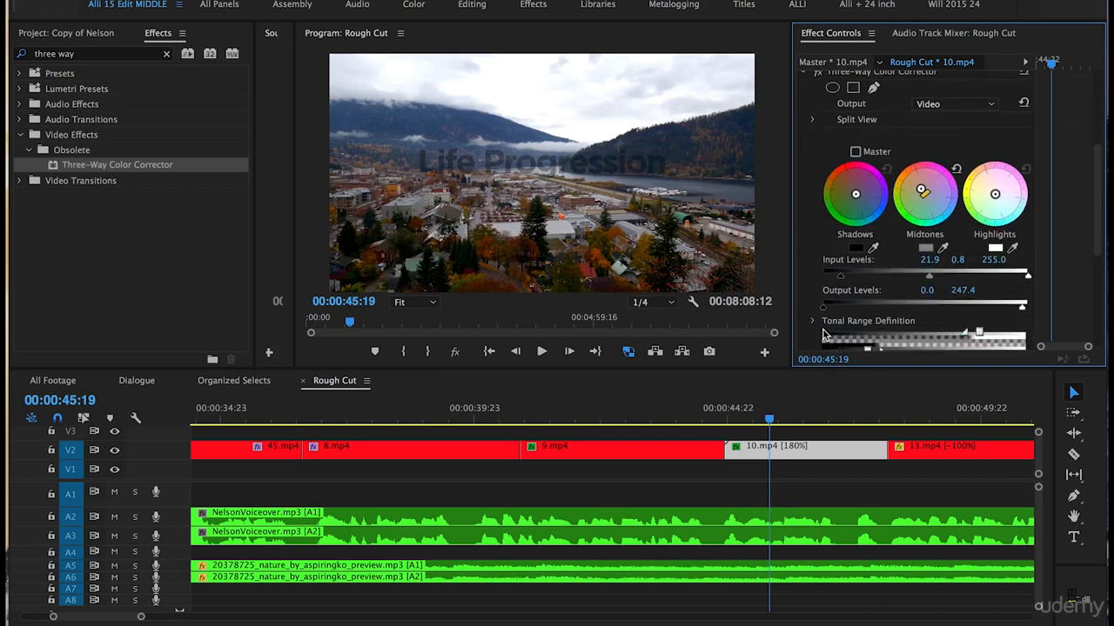
left_click_drag(840, 277, 821, 278)
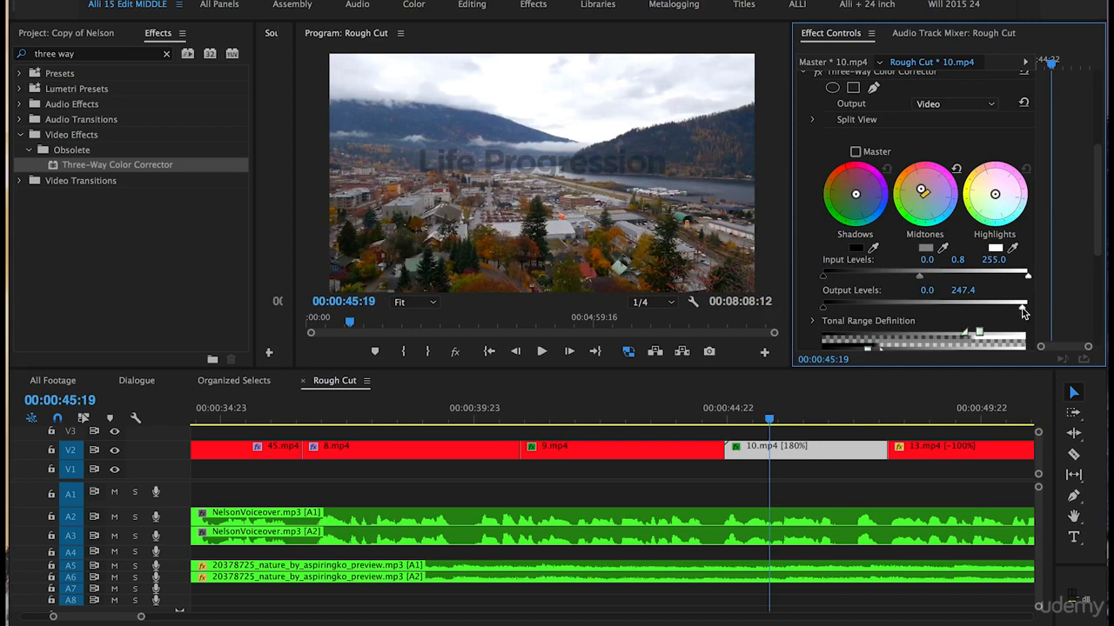
left_click_drag(1023, 310, 1031, 309)
left_click_drag(923, 280, 927, 280)
scroll(870, 261, "down", 2)
scroll(806, 247, "up", 5)
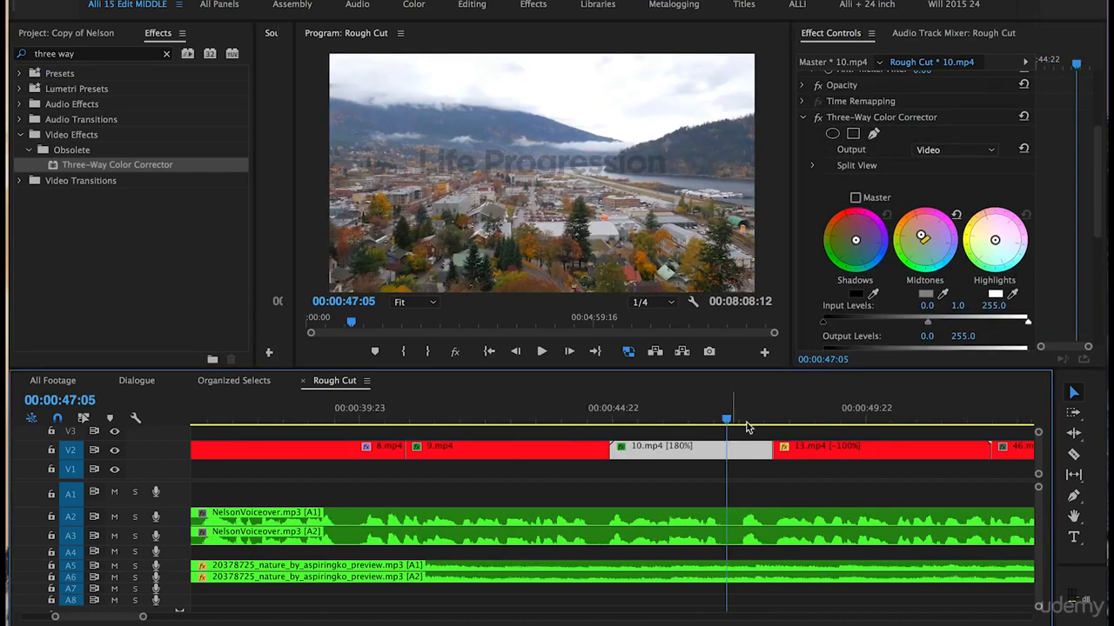
Copy the Three-Way Color Corrector from 10.mp4 onto clip 13.mp4 and save the project.
left_click(848, 119)
left_click(848, 124)
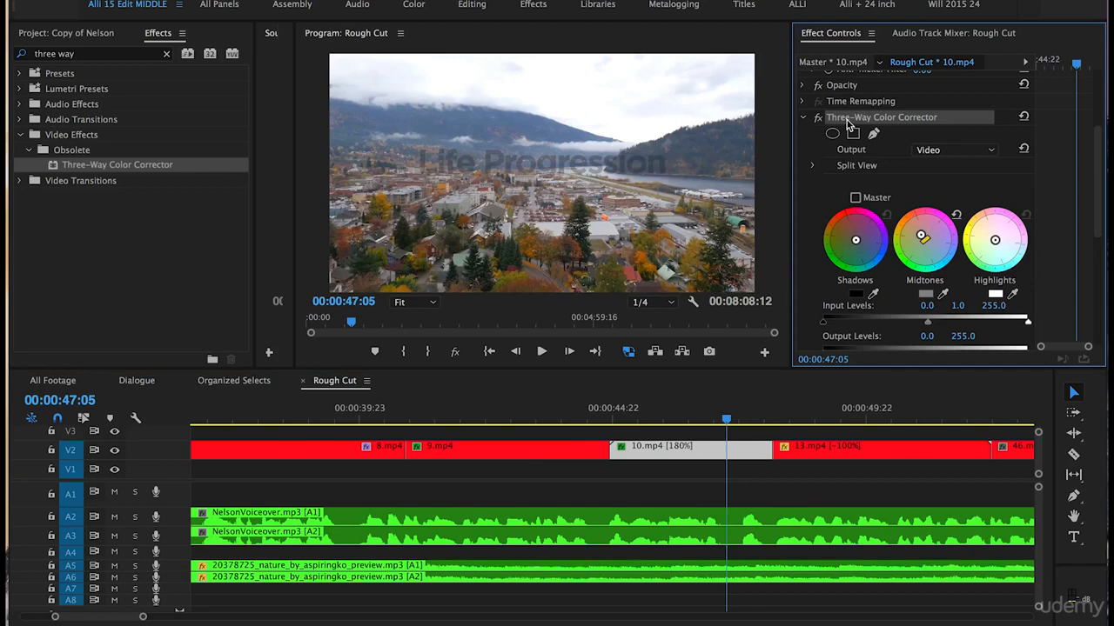
left_click(820, 413)
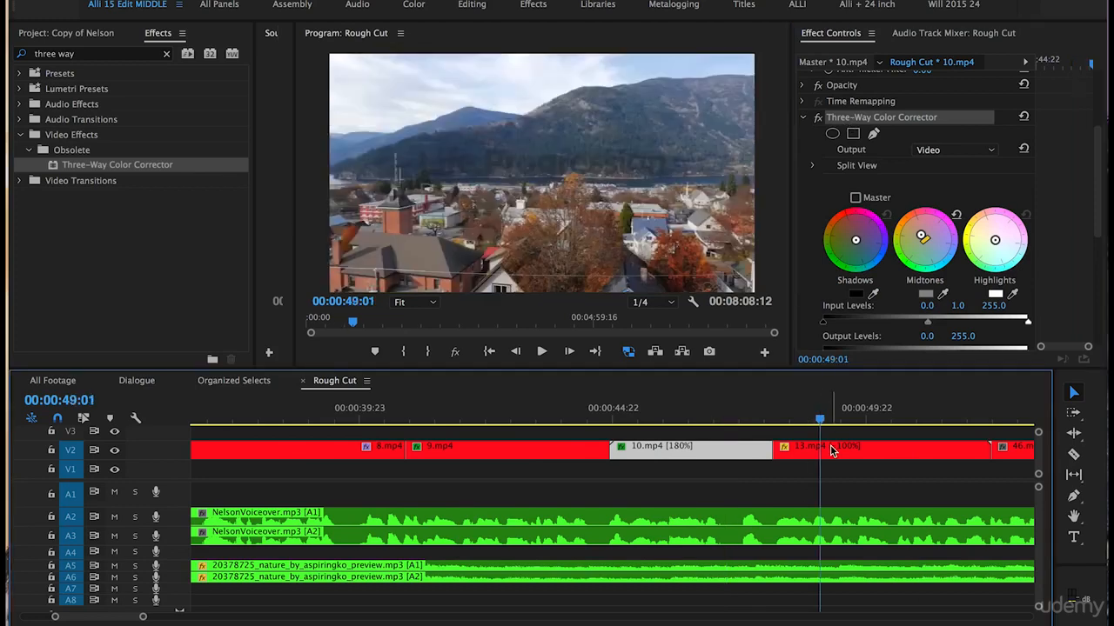
left_click(831, 450)
left_click(841, 291)
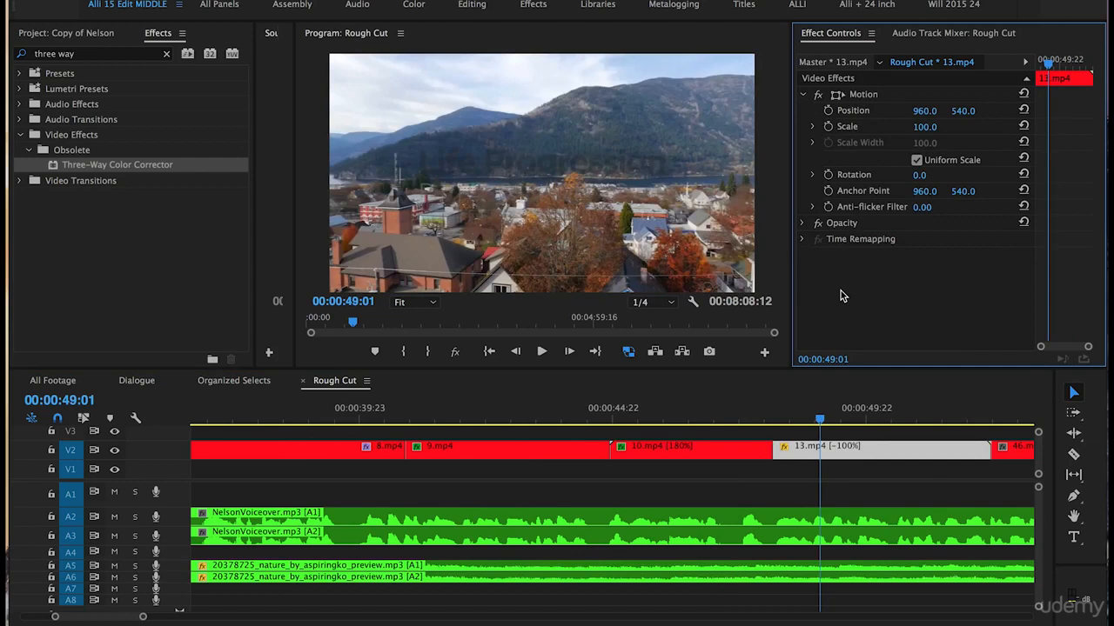
key("super+v")
scroll(718, 441, "down", 3)
left_click(727, 414)
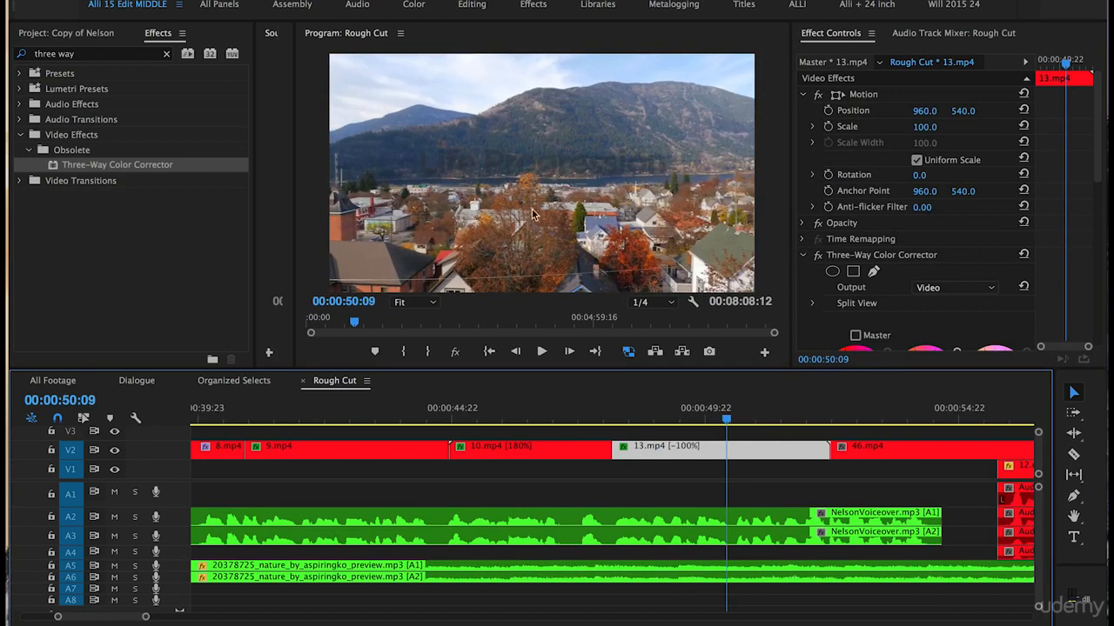
key("ctrl+s")
Move to clip 46.mp4 and paste the copied Three-Way Color Corrector onto it.
scroll(788, 497, "right", 3)
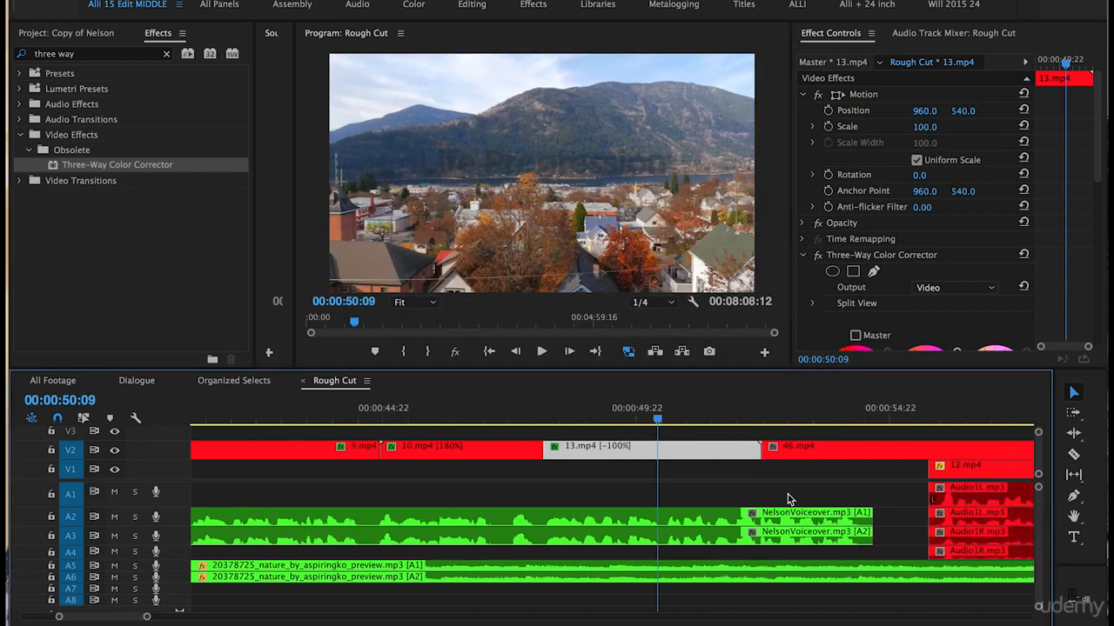
left_click(841, 410)
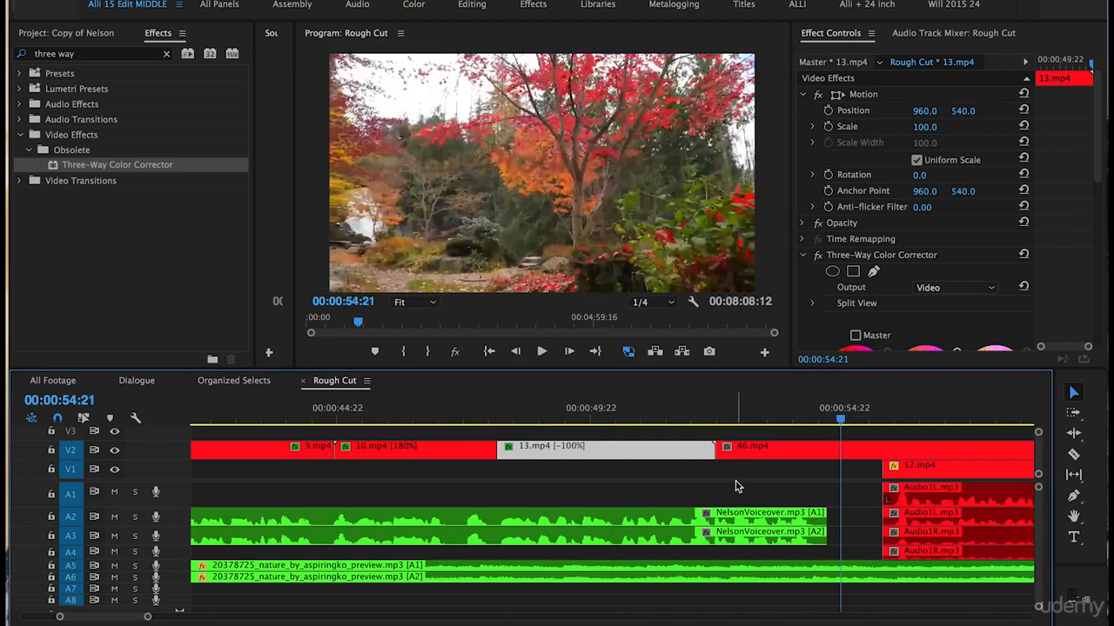
scroll(736, 487, "right", 2)
left_click(770, 446)
left_click(910, 282)
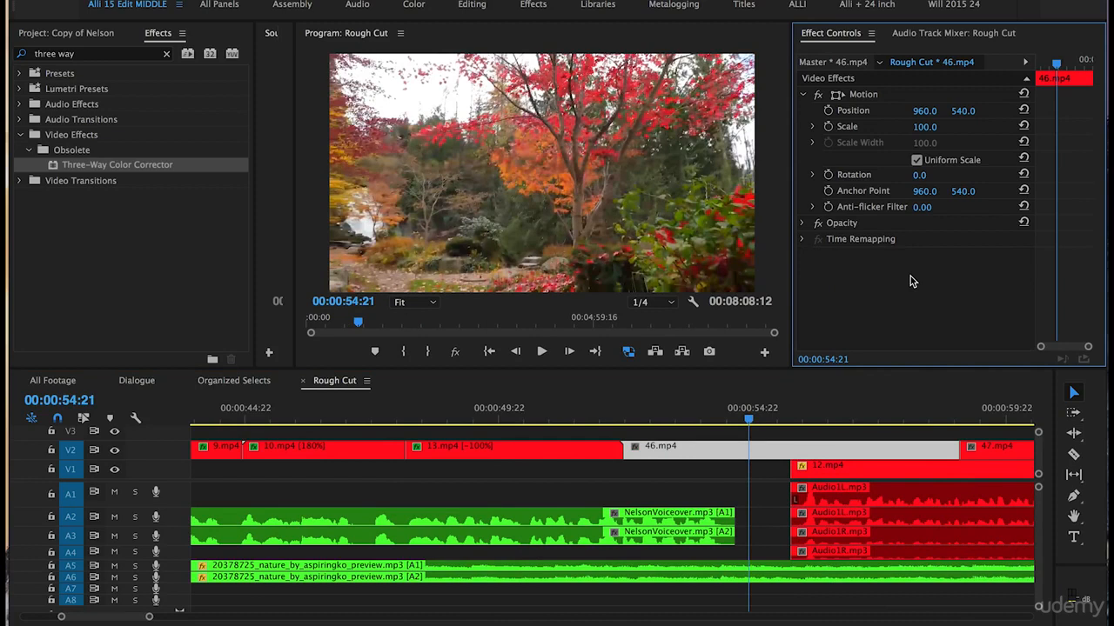
key("super+v")
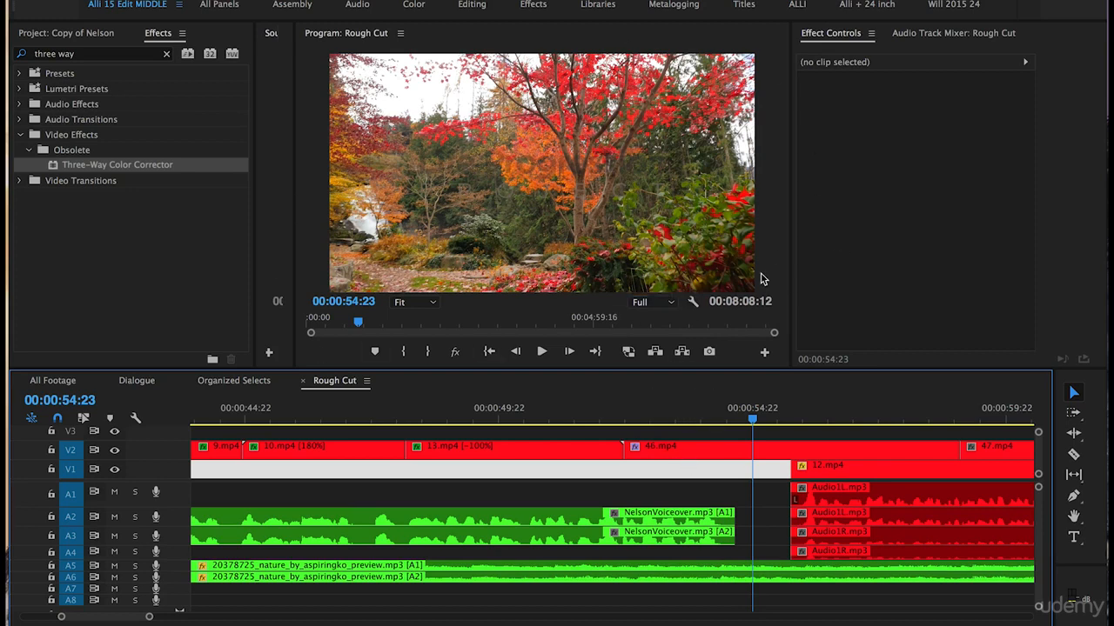
Set the Program monitor's playback resolution to 1/4.
left_click(653, 304)
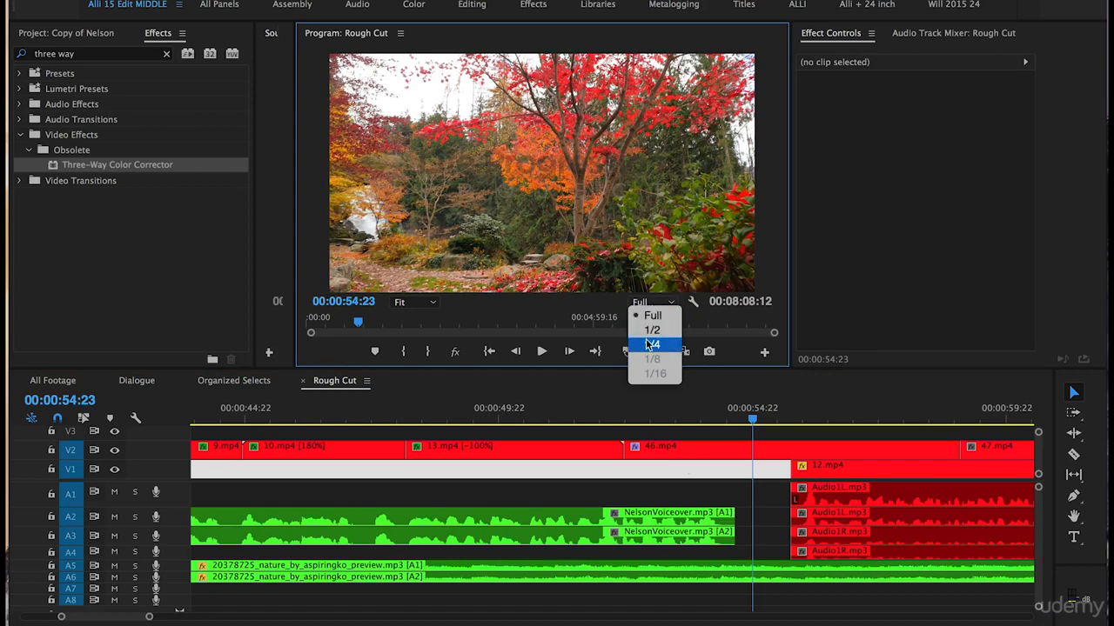
left_click(650, 346)
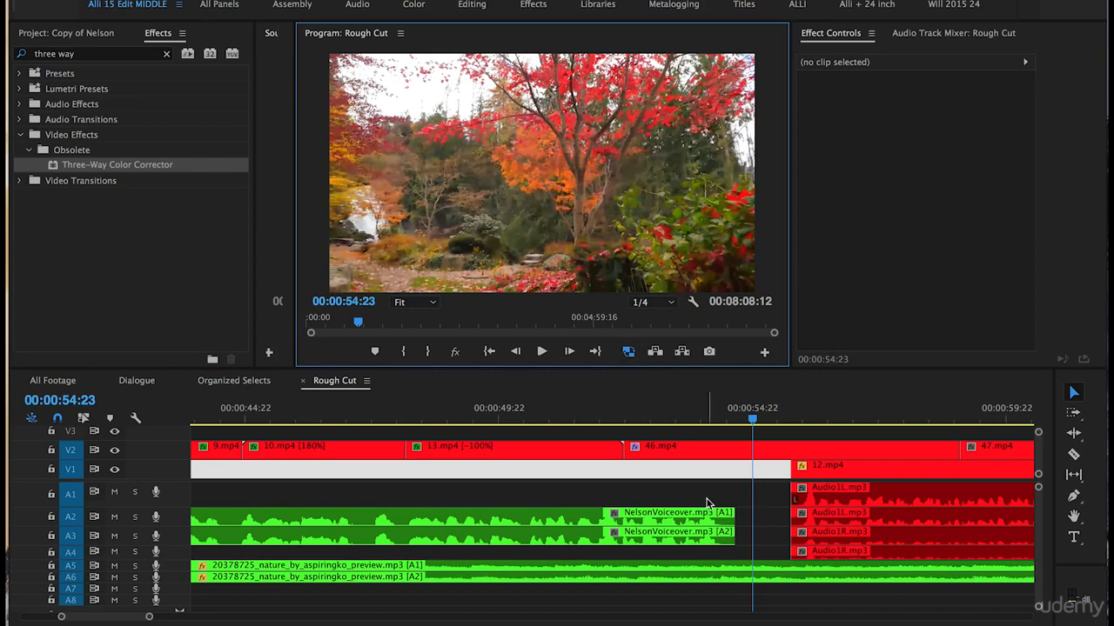
Move to clip 47.mp4 and paste the copied Three-Way Color Corrector onto it.
scroll(706, 503, "down", 4)
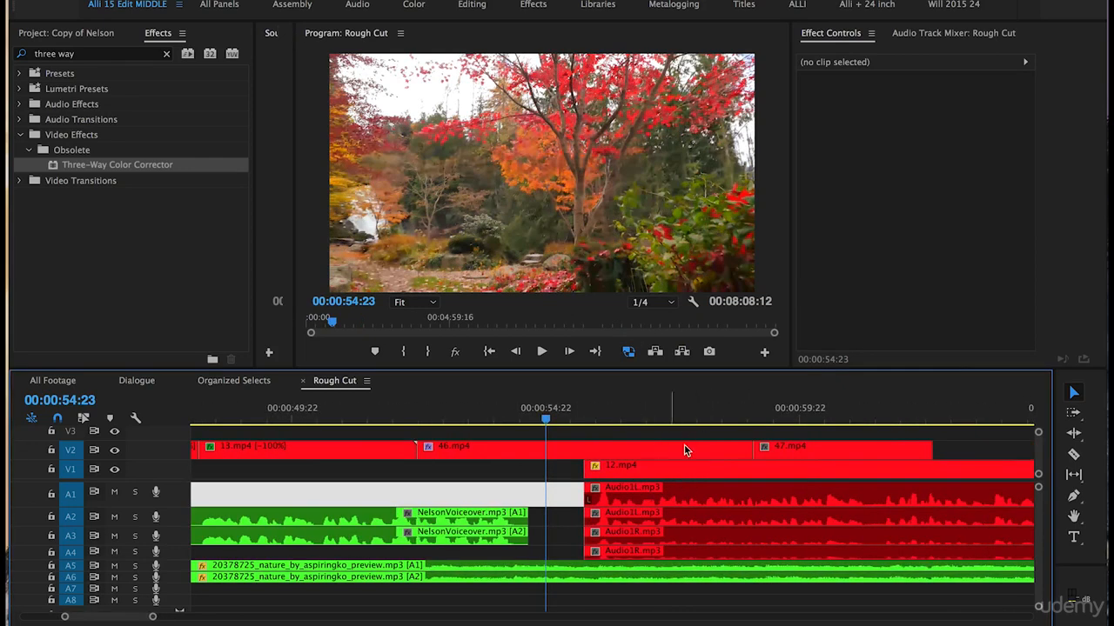
left_click(792, 420)
scroll(791, 487, "down", 1)
left_click(774, 449)
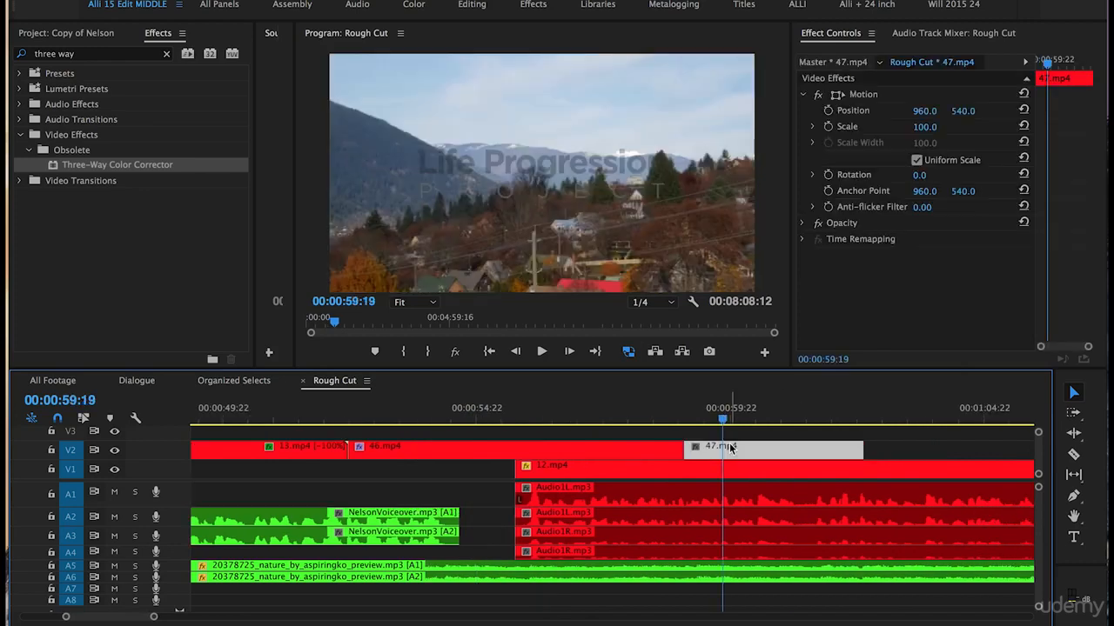
left_click(867, 273)
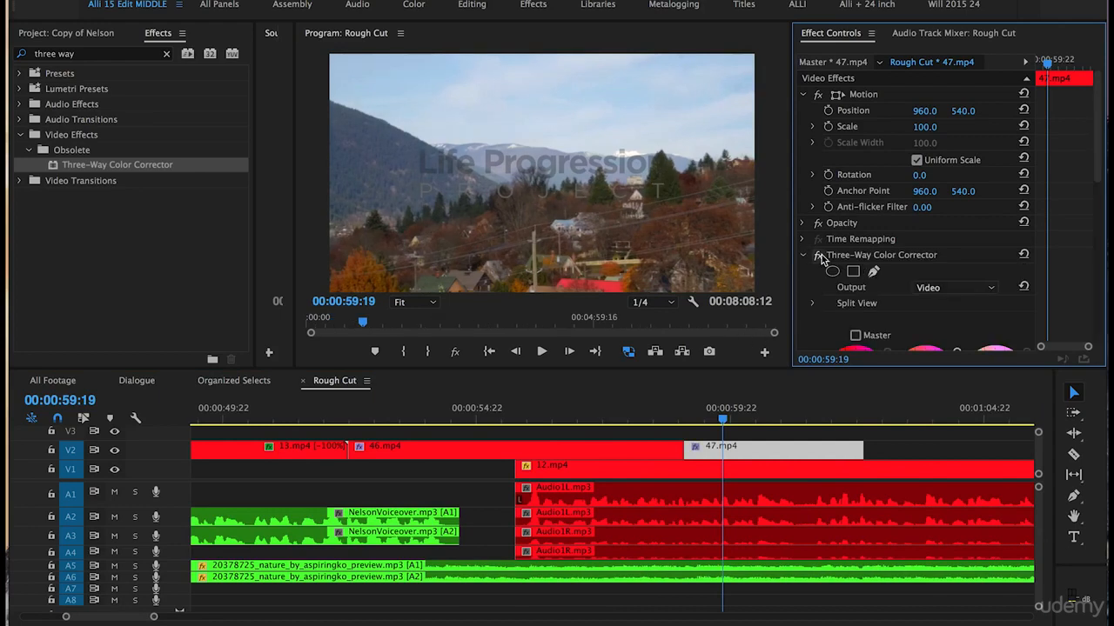
Move to the 13.mp4 clip around 00:01:09:03 and paste the copied Three-Way Color Corrector onto it.
left_click(817, 257)
scroll(897, 470, "down", 5)
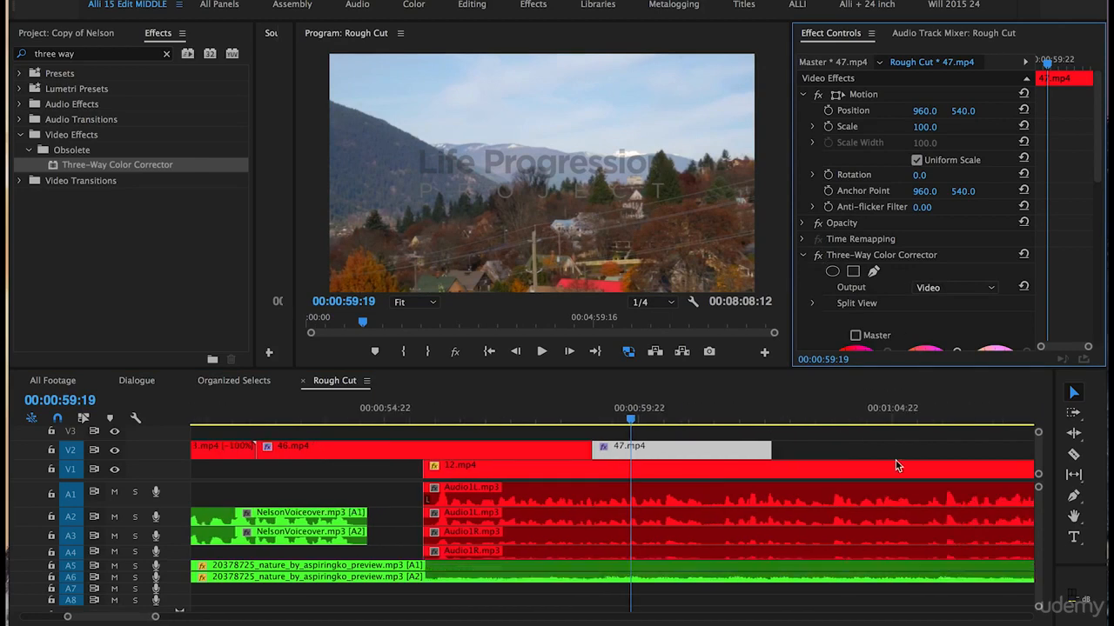
left_click(924, 408)
scroll(842, 439, "down", 3)
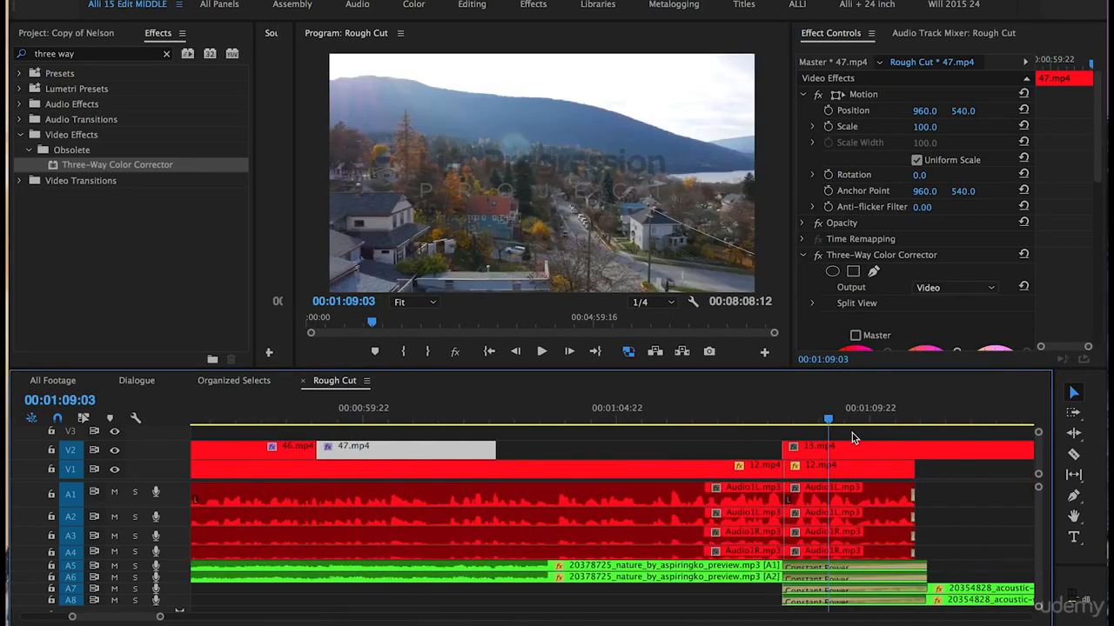
left_click(842, 444)
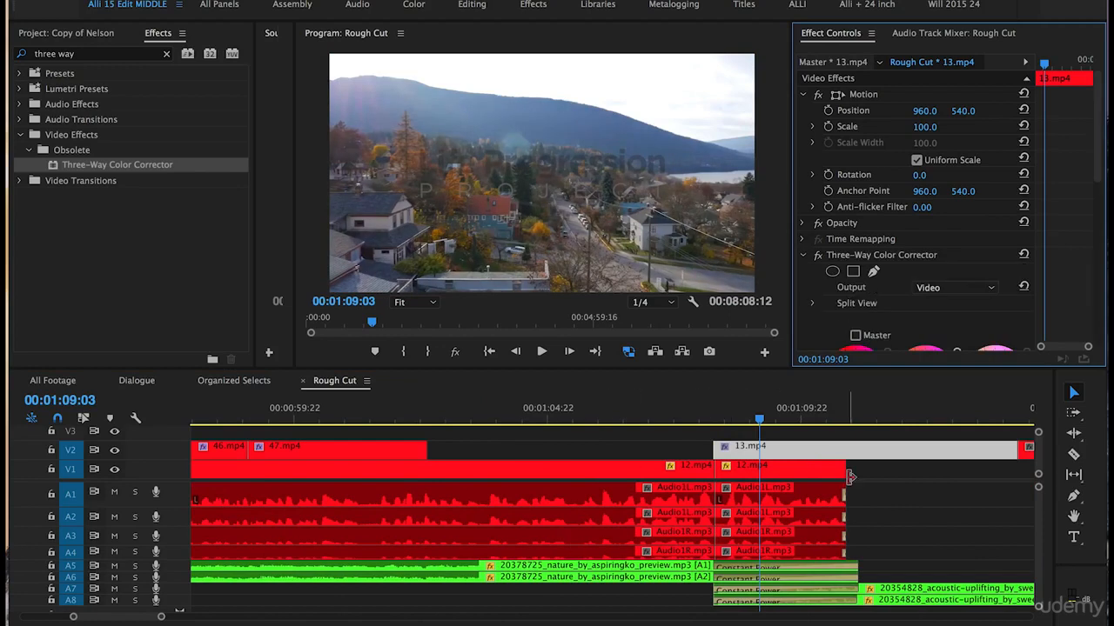
Move to clip 14.mp4 and paste the copied Three-Way Color Corrector onto it.
scroll(896, 481, "down", 2)
scroll(896, 481, "down", 3)
left_click(779, 409)
scroll(702, 522, "down", 2)
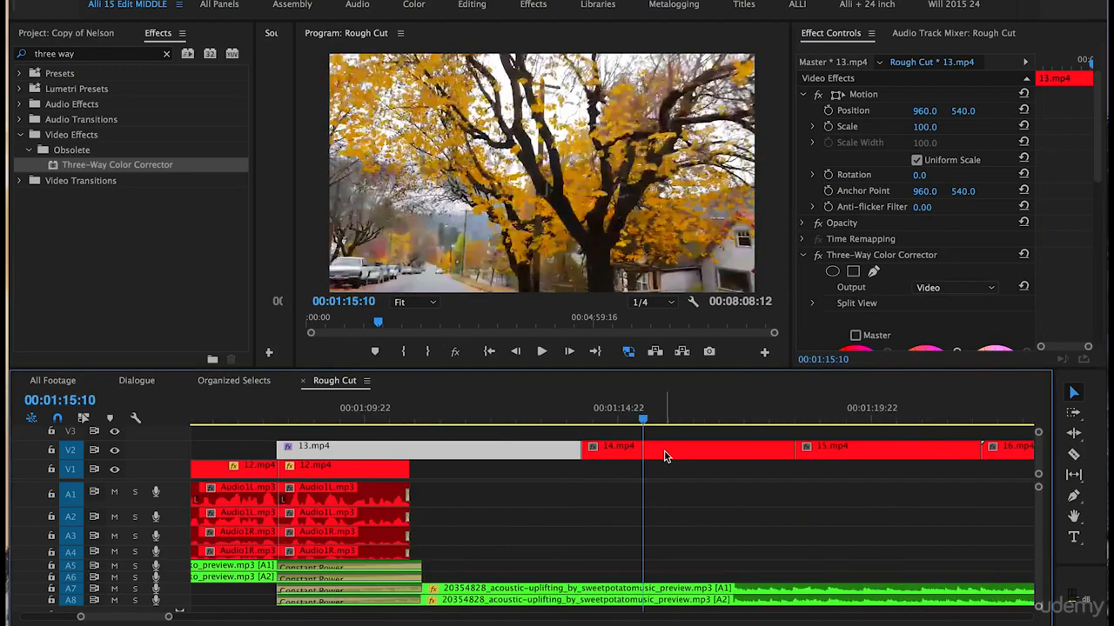
left_click(667, 454)
key("super+v")
Move to clip 15.mp4 and paste the copied Three-Way Color Corrector onto it.
scroll(808, 498, "down", 2)
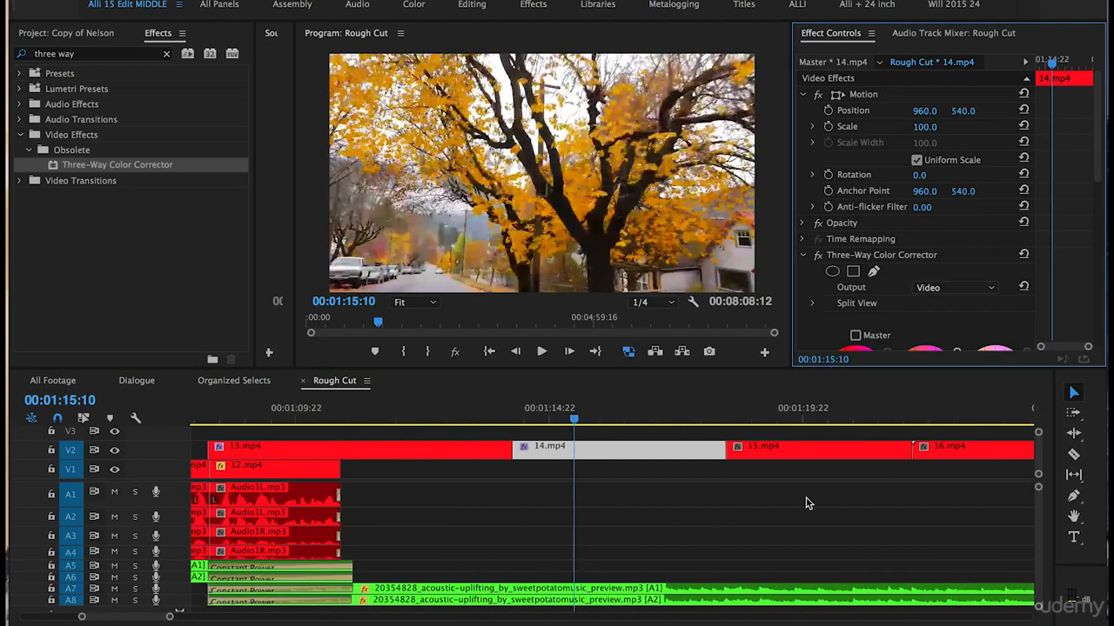
left_click(808, 404)
left_click(808, 408)
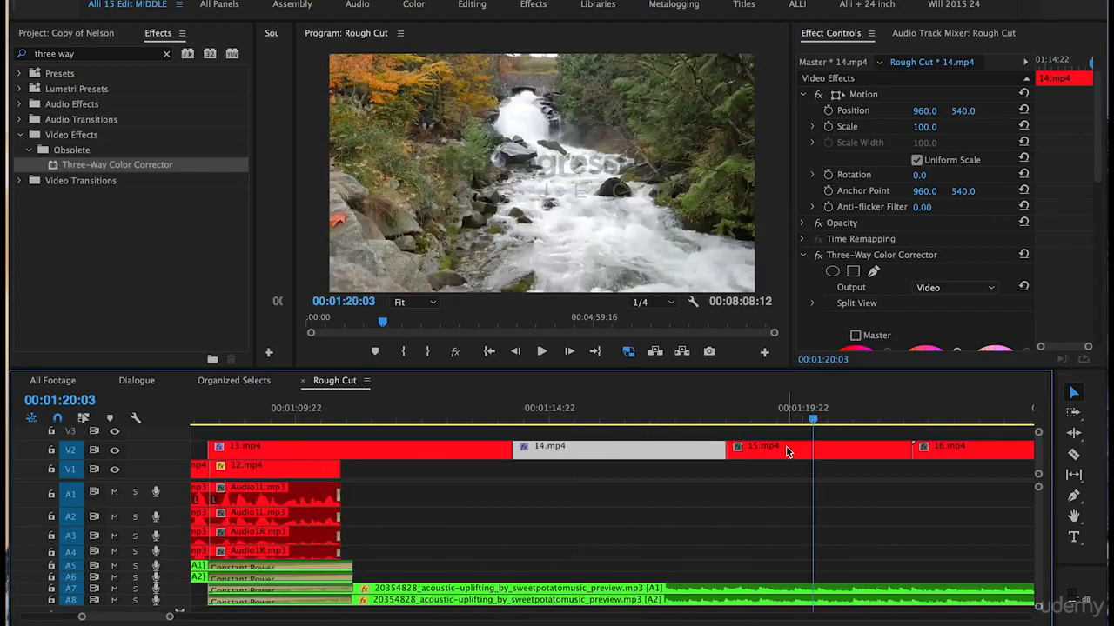
left_click(813, 448)
left_click(842, 316)
key("super+v")
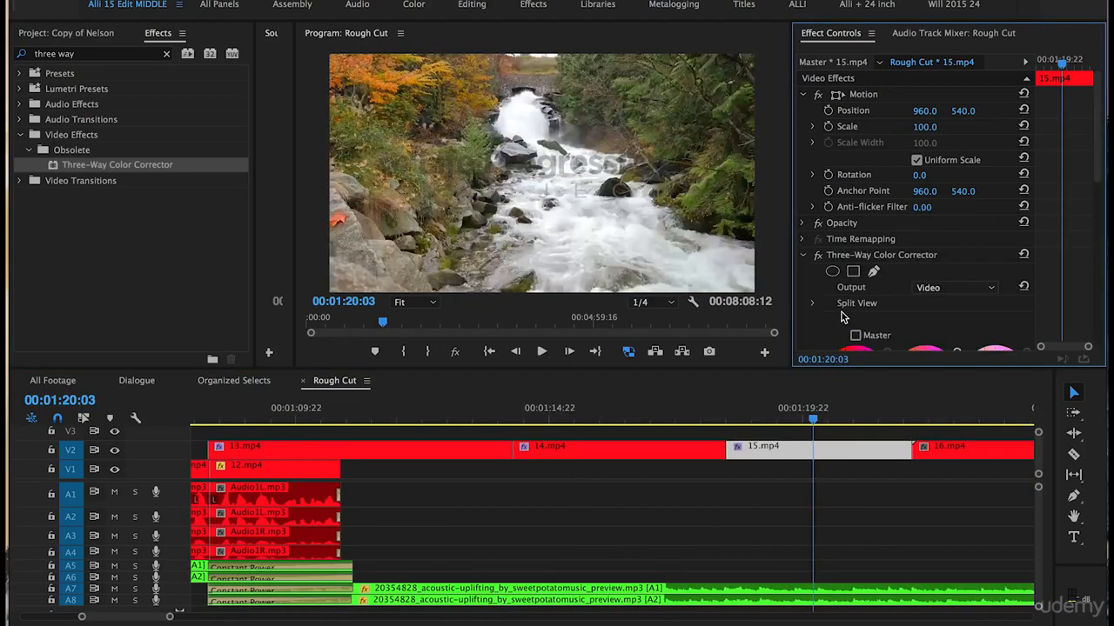
Move to clip 16.mp4 and paste the copied Three-Way Color Corrector onto it.
left_click(683, 470)
scroll(683, 469, "down", 3)
left_click(796, 407)
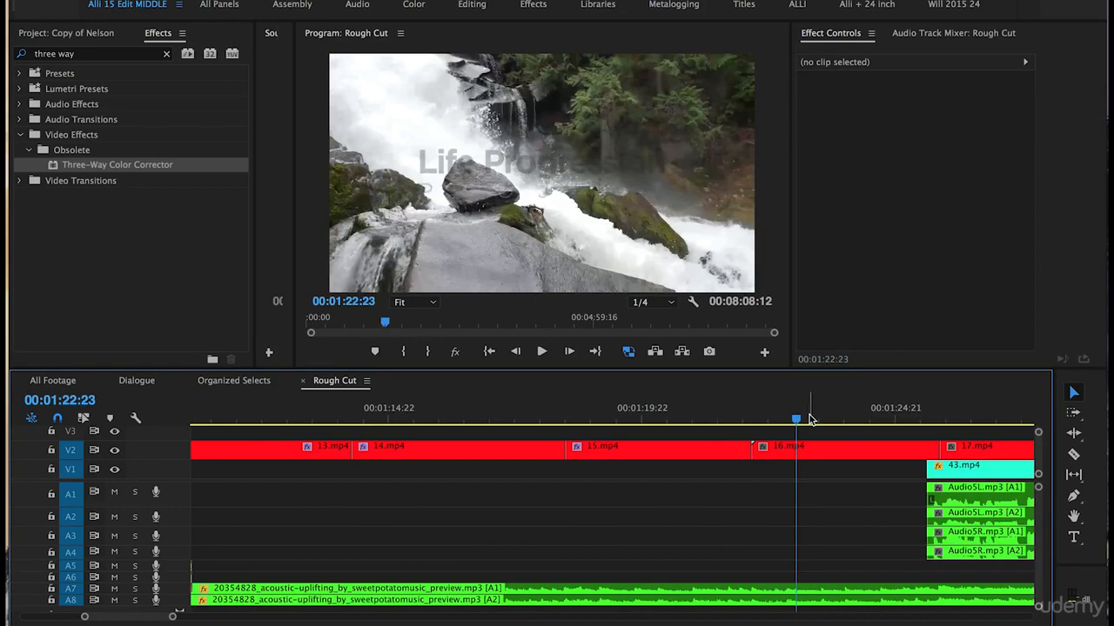
left_click(777, 449)
left_click(700, 411)
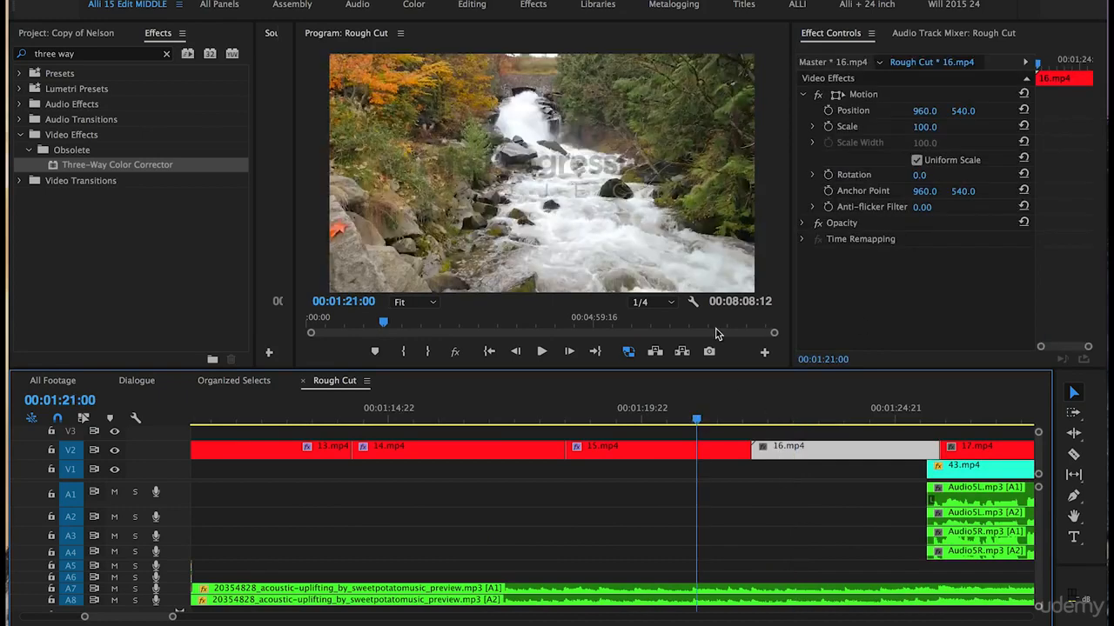
left_click(815, 411)
left_click(860, 275)
left_click_drag(860, 274, 860, 275)
Move to clip 17.mp4 and paste the copied Three-Way Color Corrector onto it.
scroll(726, 482, "down", 5)
left_click(739, 408)
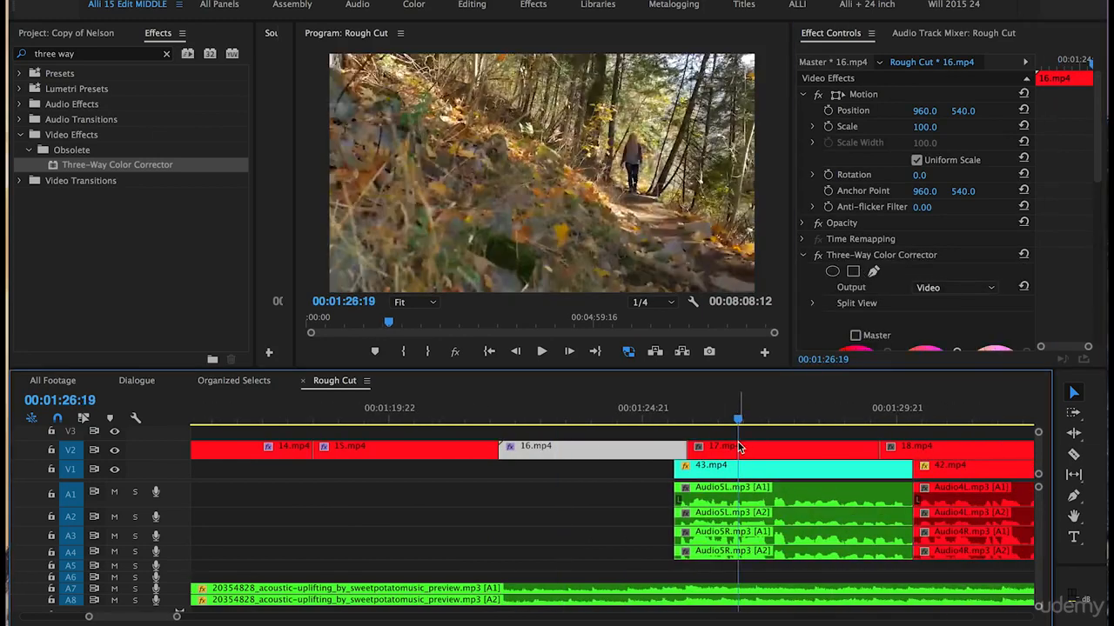
left_click(738, 447)
left_click(851, 271)
key("super+v")
Move within 17.mp4 to 00:01:28:18 and set the Program monitor's playback resolution to Full.
scroll(749, 426, "down", 3)
left_click(747, 409)
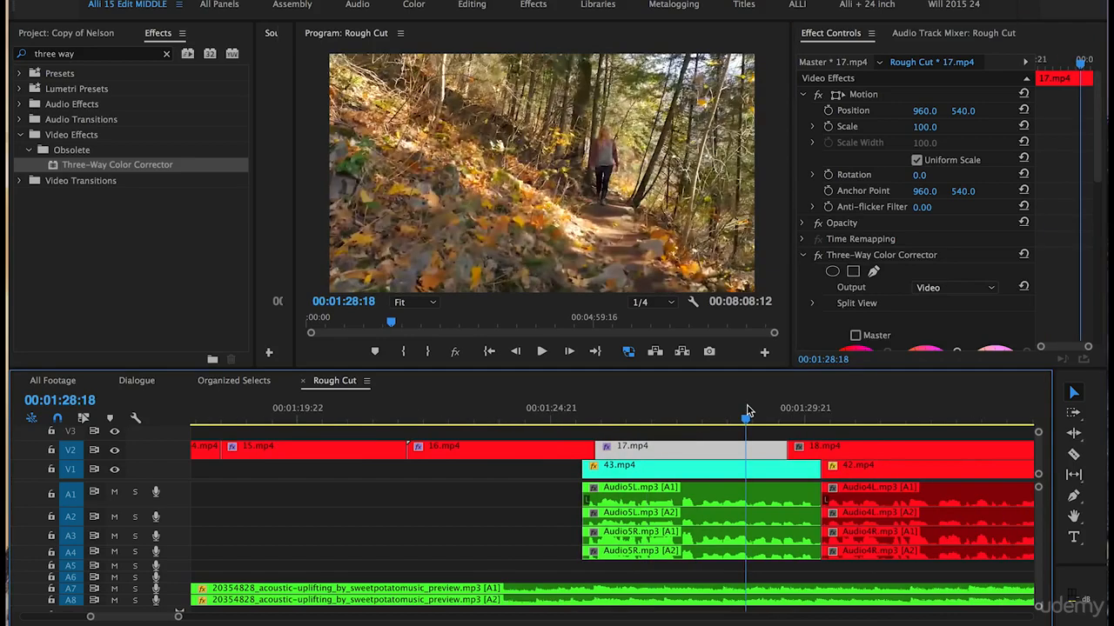
left_click(667, 308)
left_click(654, 316)
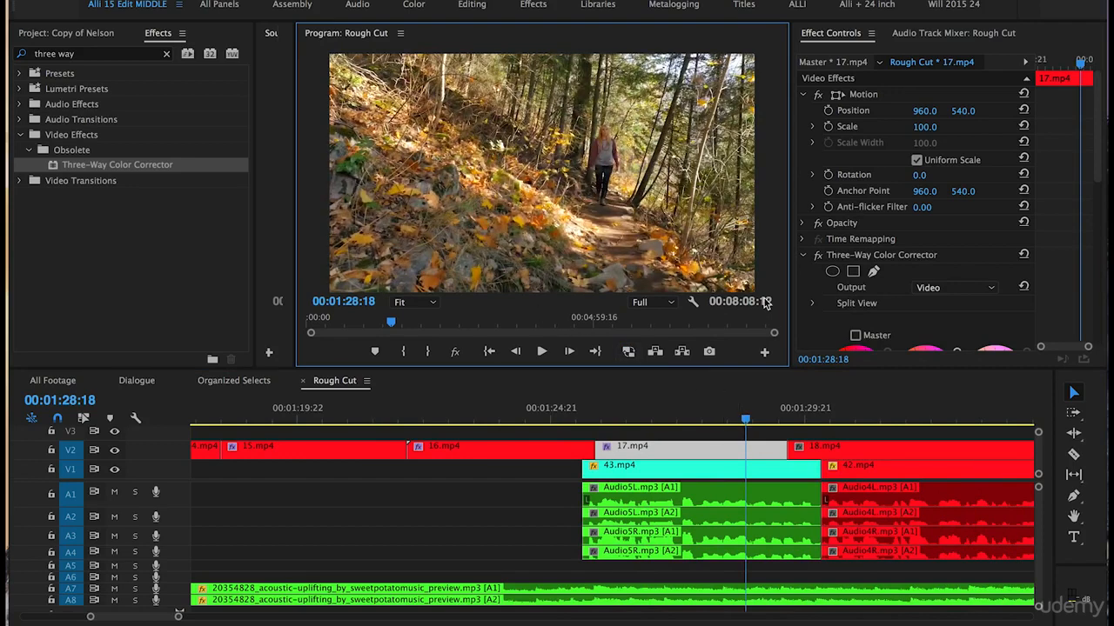
Raise the midtone input level of 17.mp4's Three-Way Color Corrector to 1.2.
scroll(808, 323, "down", 5)
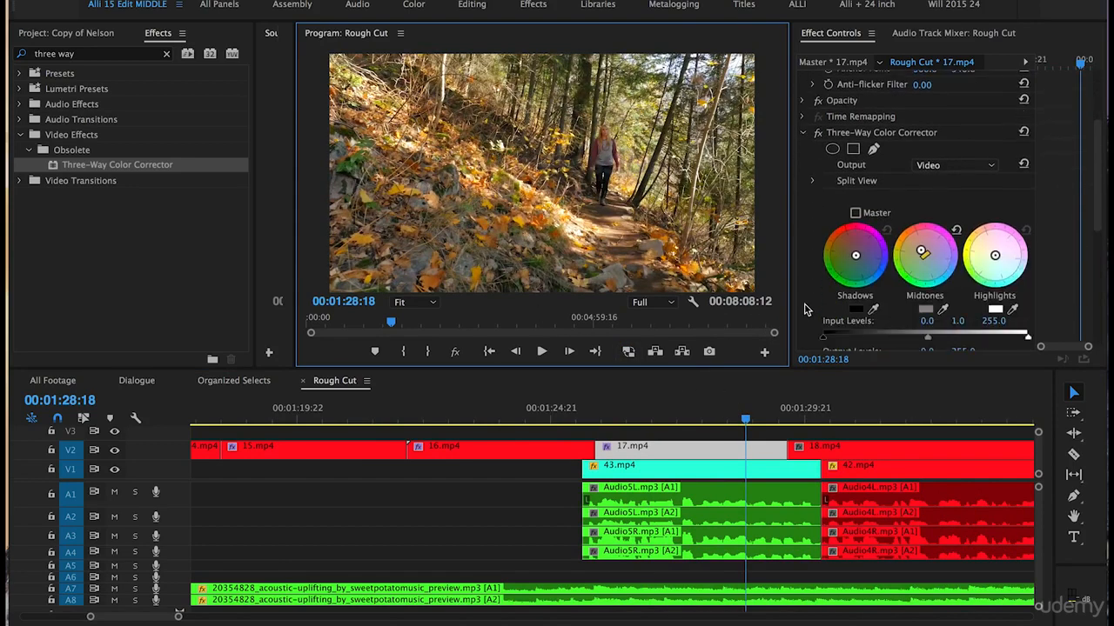
left_click(928, 278)
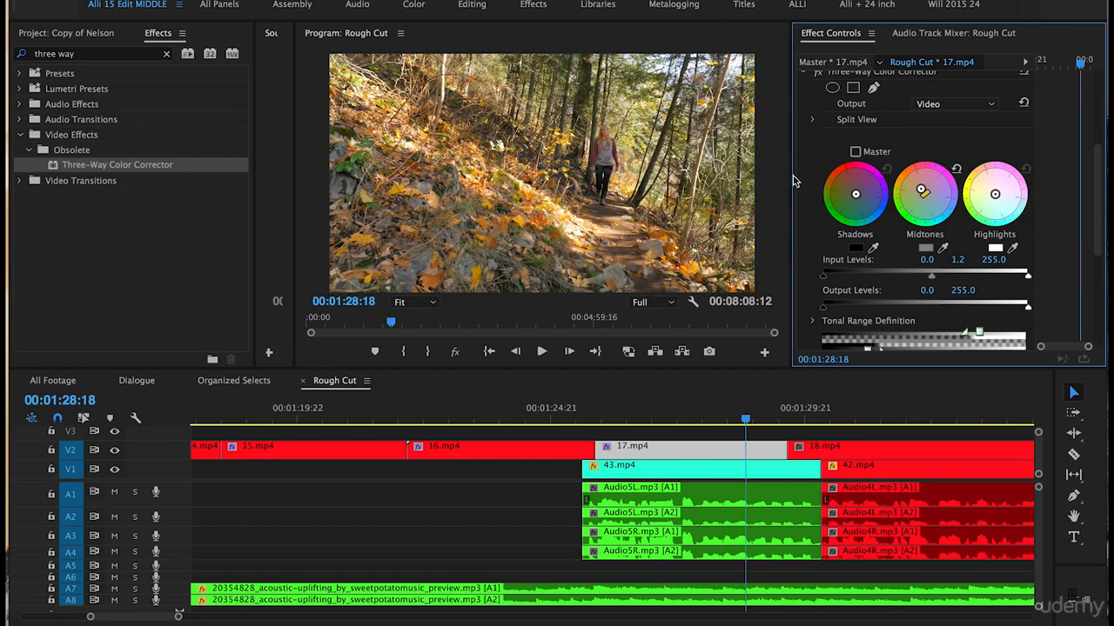
scroll(811, 172, "up", 1)
scroll(812, 171, "up", 1)
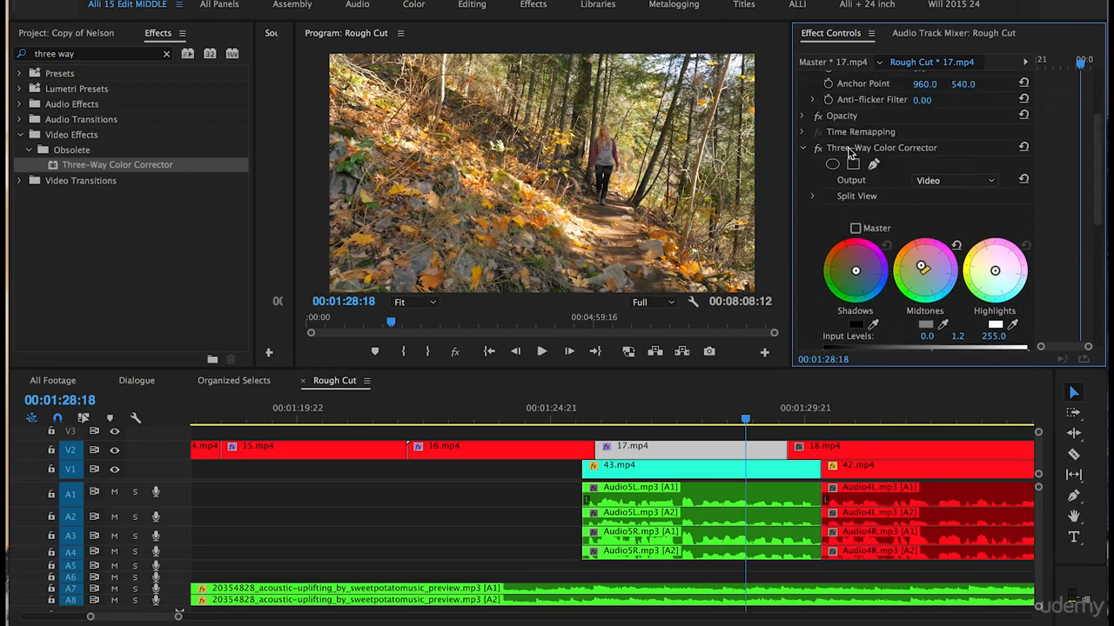
Copy the Three-Way Color Corrector from 17.mp4 and paste it onto clip 18.mp4.
left_click(849, 150)
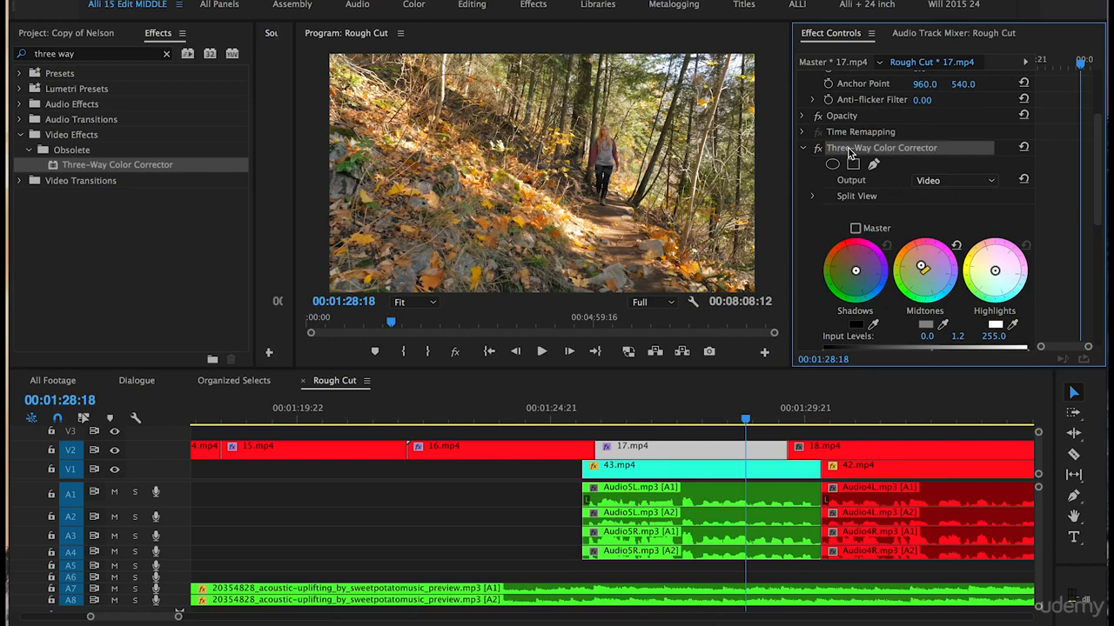
left_click(897, 416)
scroll(793, 455, "right", 2)
left_click(818, 446)
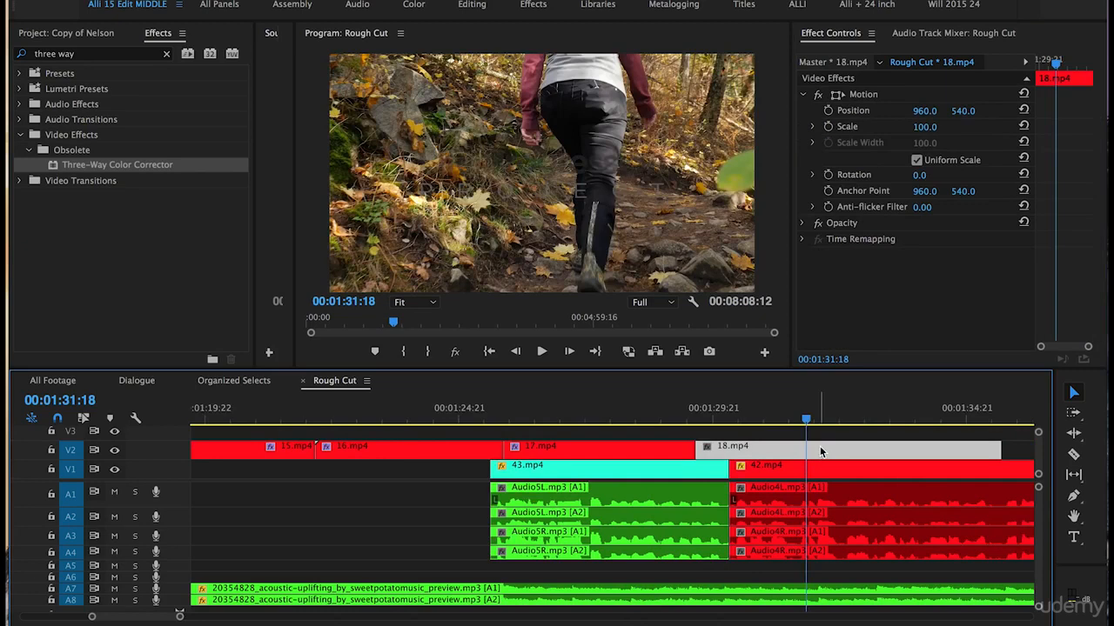
key("super+v")
Move to clip 19.mp4 and paste the Three-Way Color Corrector copied from 17.mp4 onto it.
scroll(744, 495, "right", 3)
left_click(895, 416)
scroll(791, 449, "right", 2)
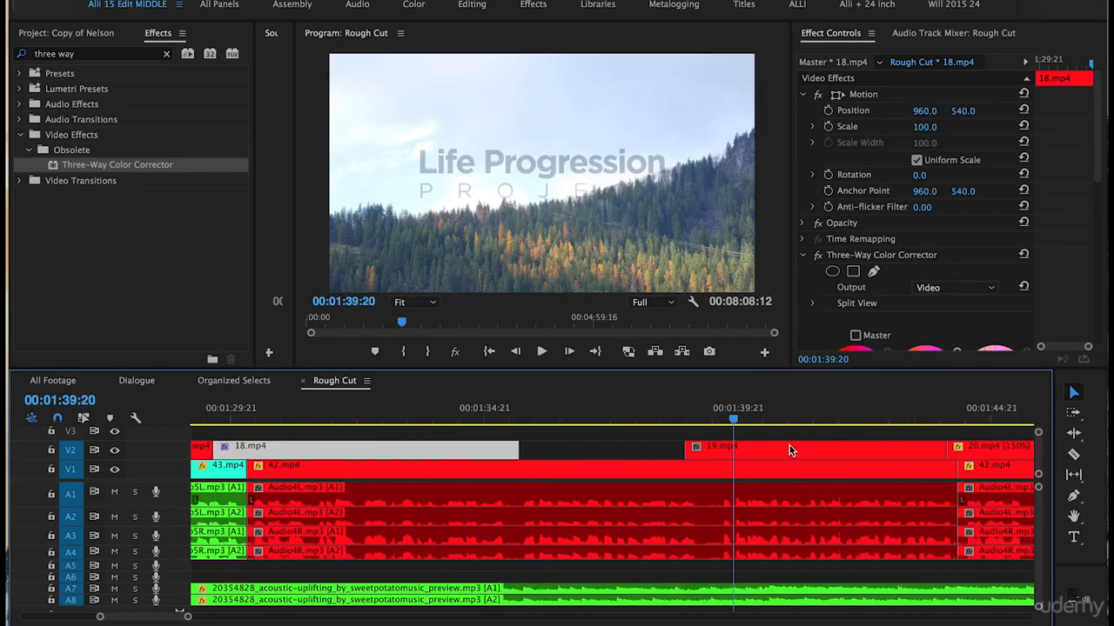
left_click(883, 409)
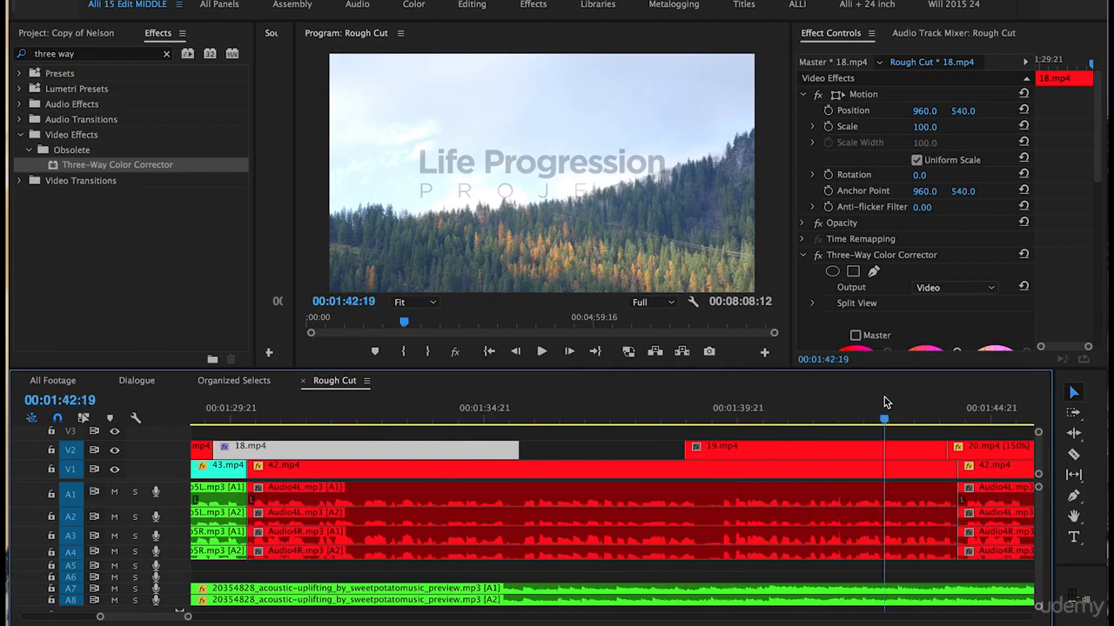
scroll(587, 450, "right", 2)
left_click(702, 457)
left_click(855, 326)
key("super+v")
Move to clip 20.mp4 and paste the Three-Way Color Corrector copied from 17.mp4 onto it.
scroll(766, 466, "right", 2)
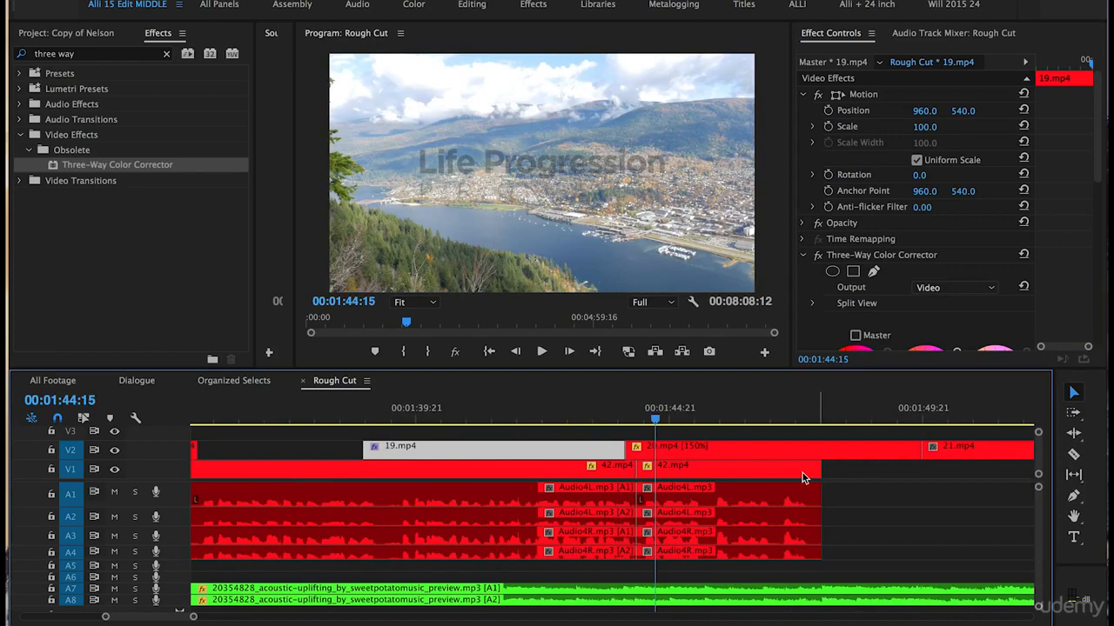
left_click(746, 463)
left_click(745, 447)
left_click(854, 306)
key("super+v")
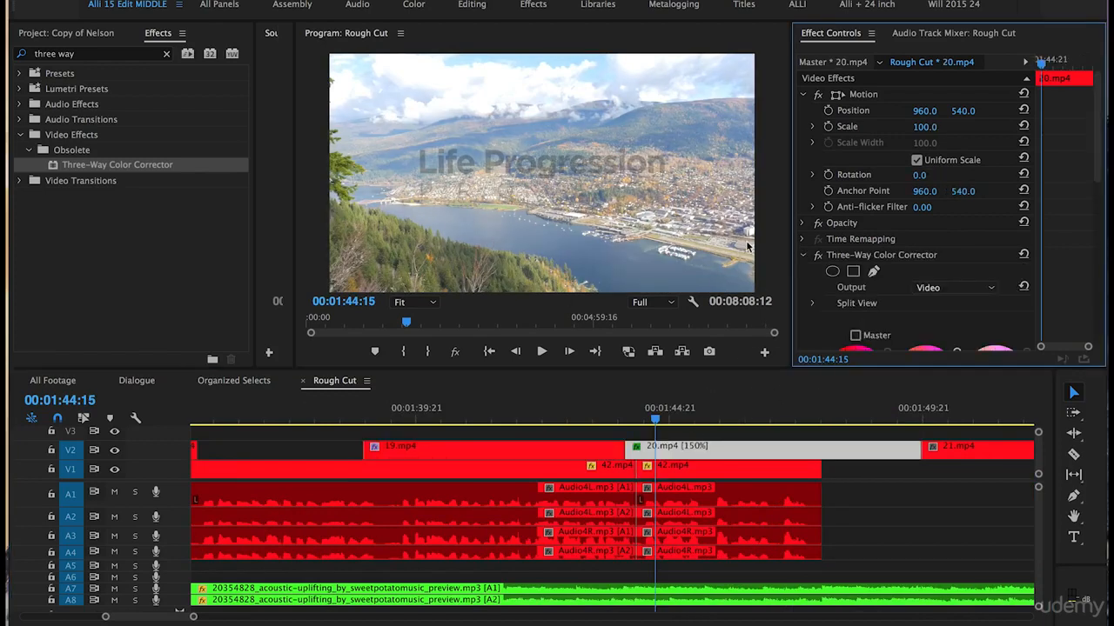
Set 20.mp4's midtone input level to 1.0 and its black input level to 17.1.
scroll(814, 280, "down", 3)
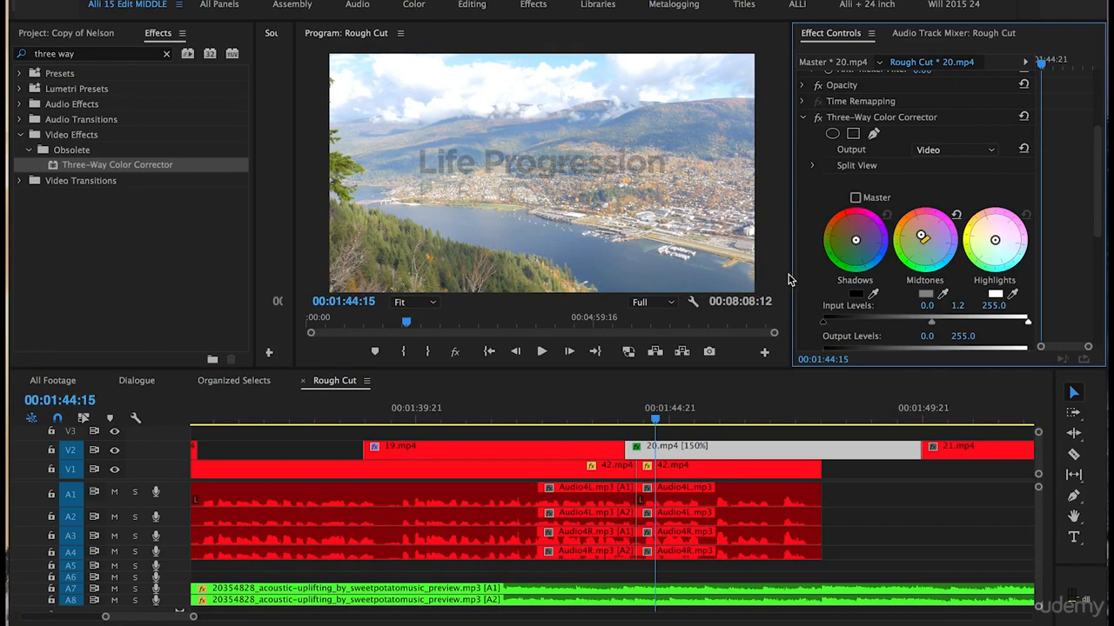
scroll(808, 271, "down", 1)
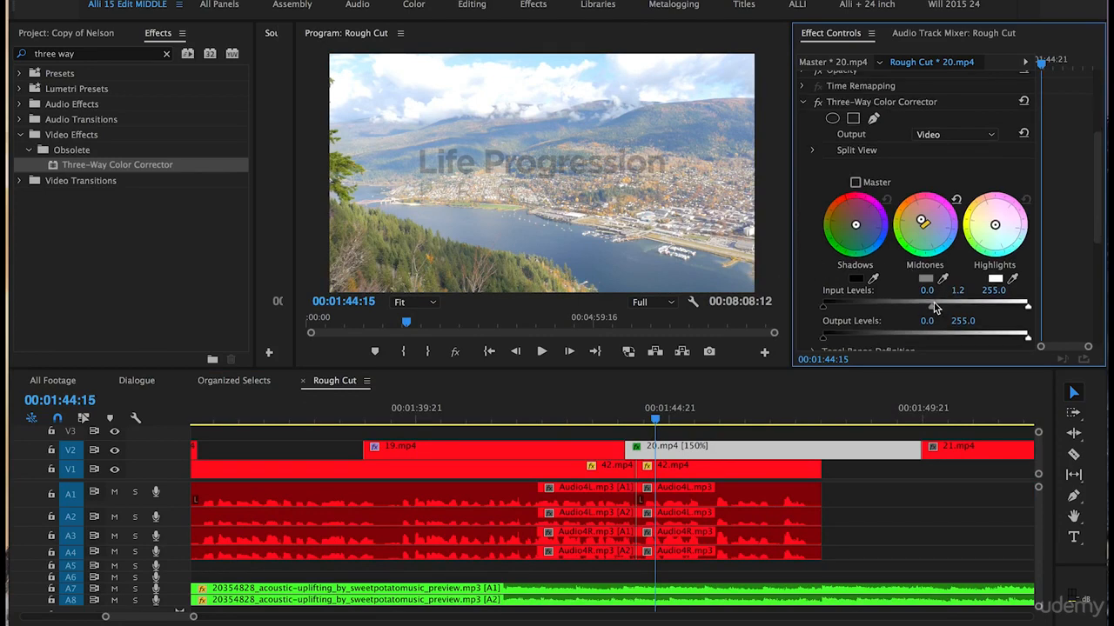
left_click_drag(931, 309, 928, 309)
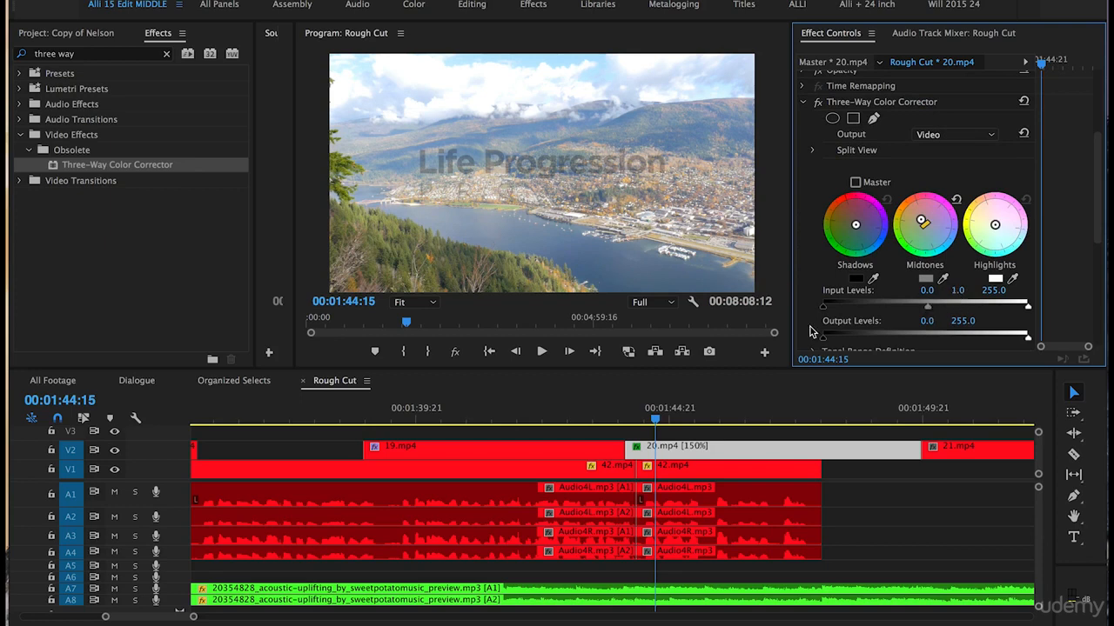
left_click_drag(826, 312, 830, 311)
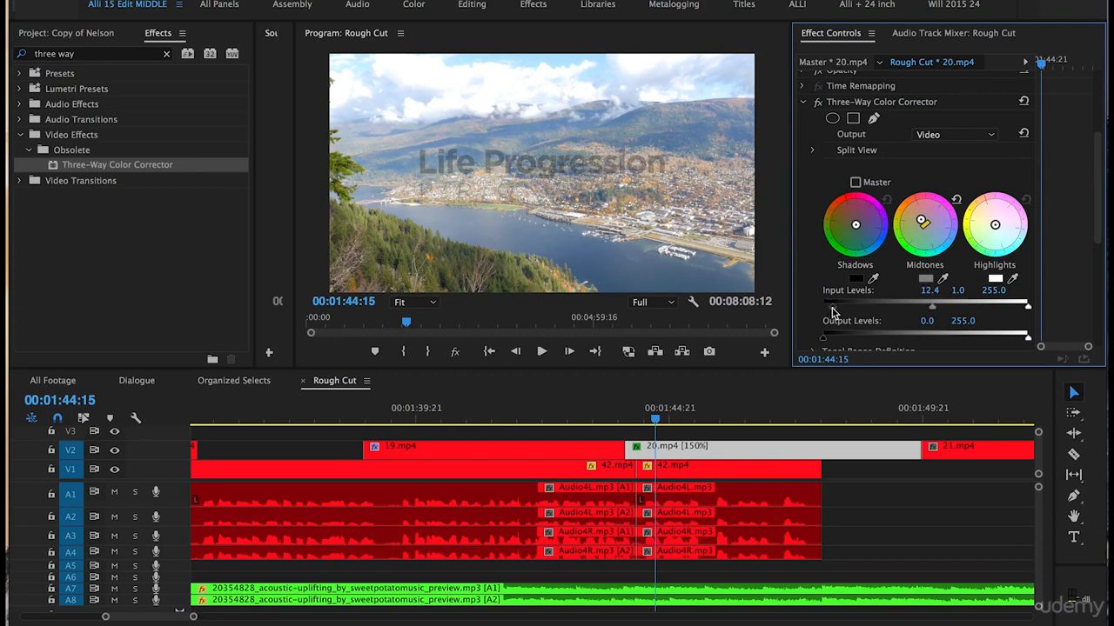
left_click_drag(832, 313, 836, 313)
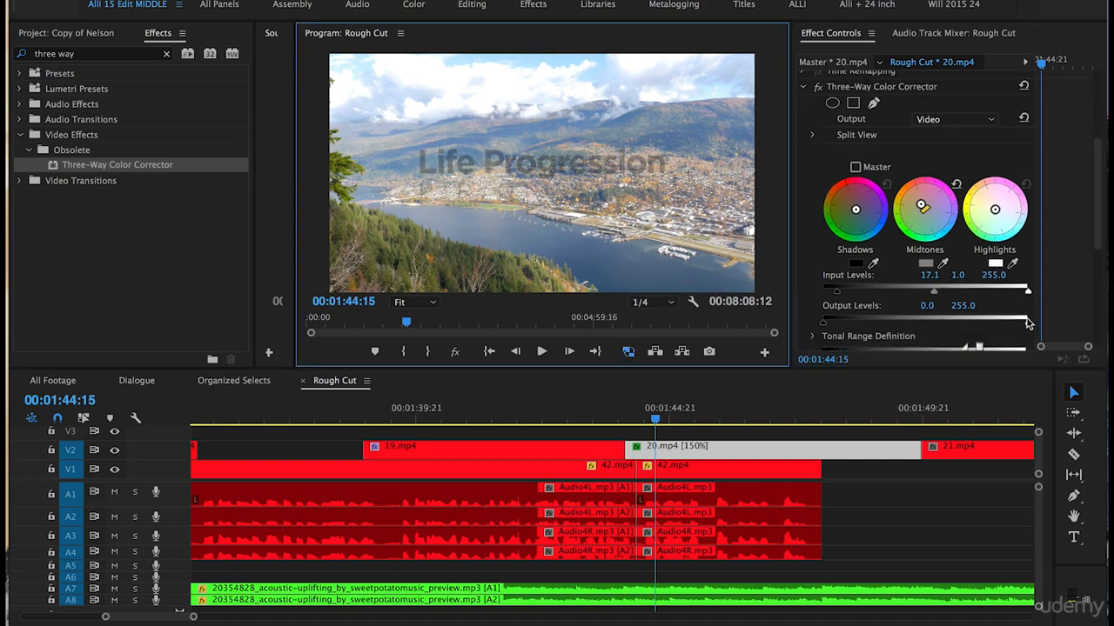
Lower 20.mp4's white output level to 247.4 and set its Master Saturation to 130.
left_click_drag(1027, 324, 1023, 326)
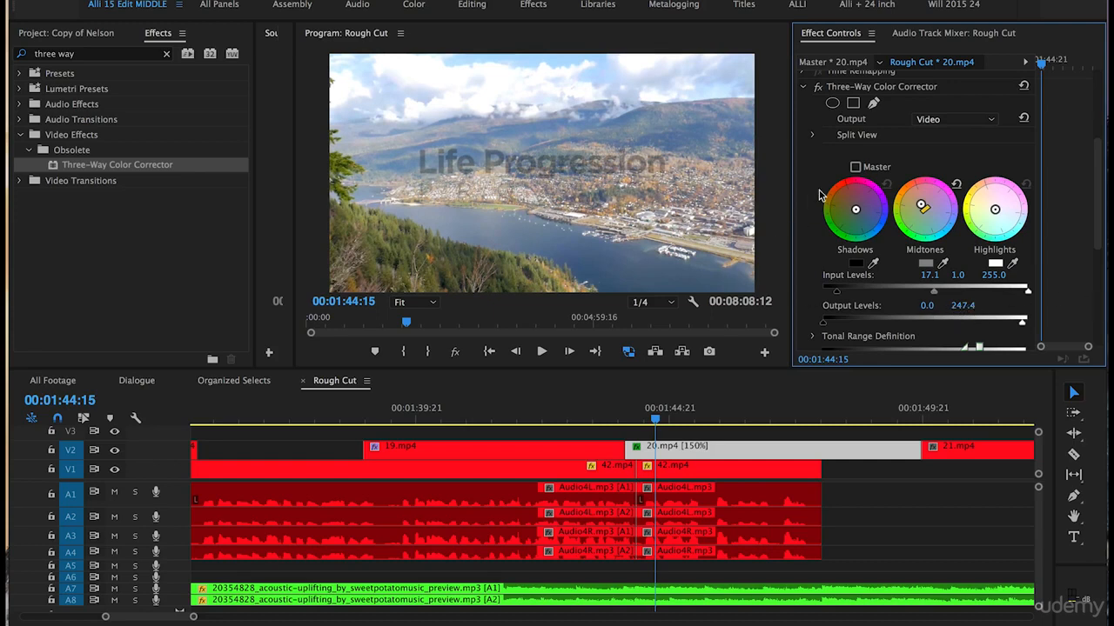
scroll(816, 196, "down", 3)
left_click_drag(916, 294, 930, 299)
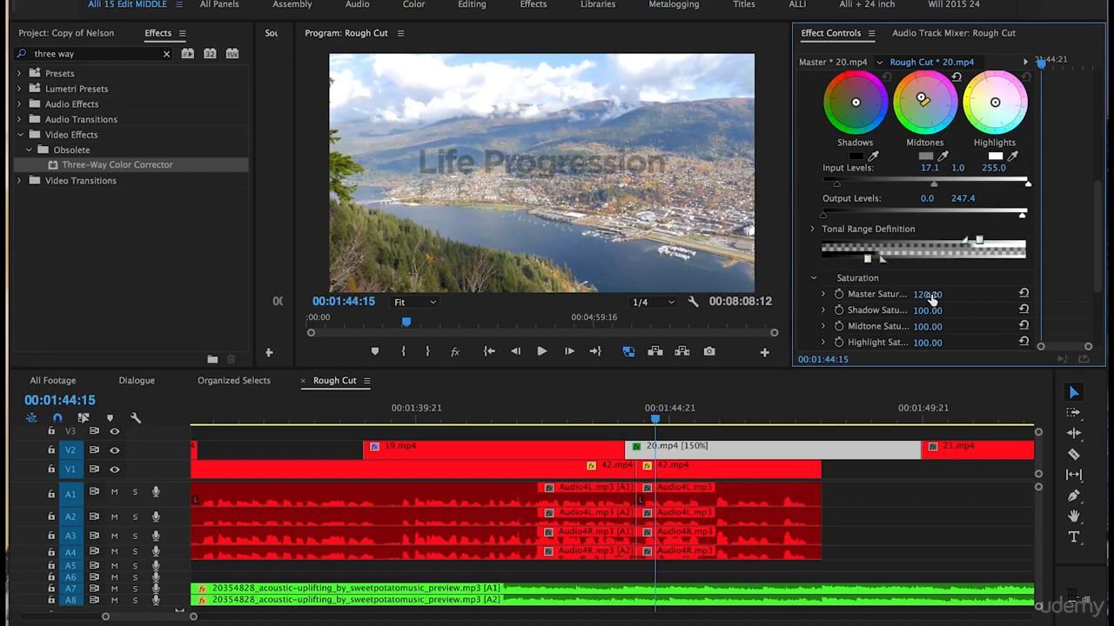
left_click(929, 295)
type("130")
key("Return")
Copy the Three-Way Color Corrector from 20.mp4 and paste it onto clip 21.mp4.
scroll(803, 208, "up", 3)
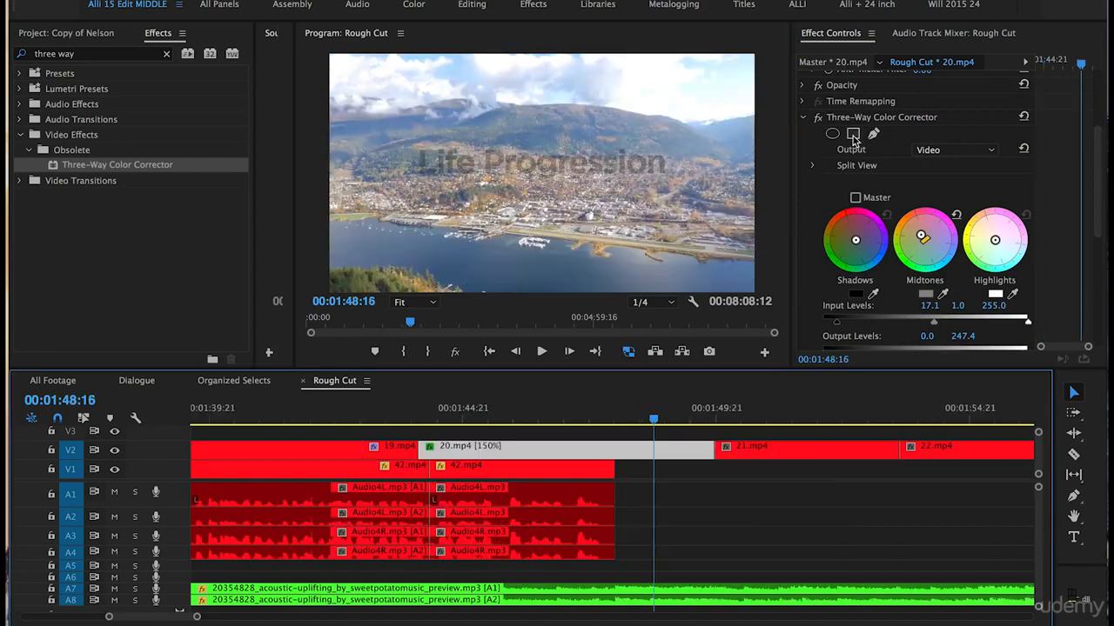
left_click(850, 120)
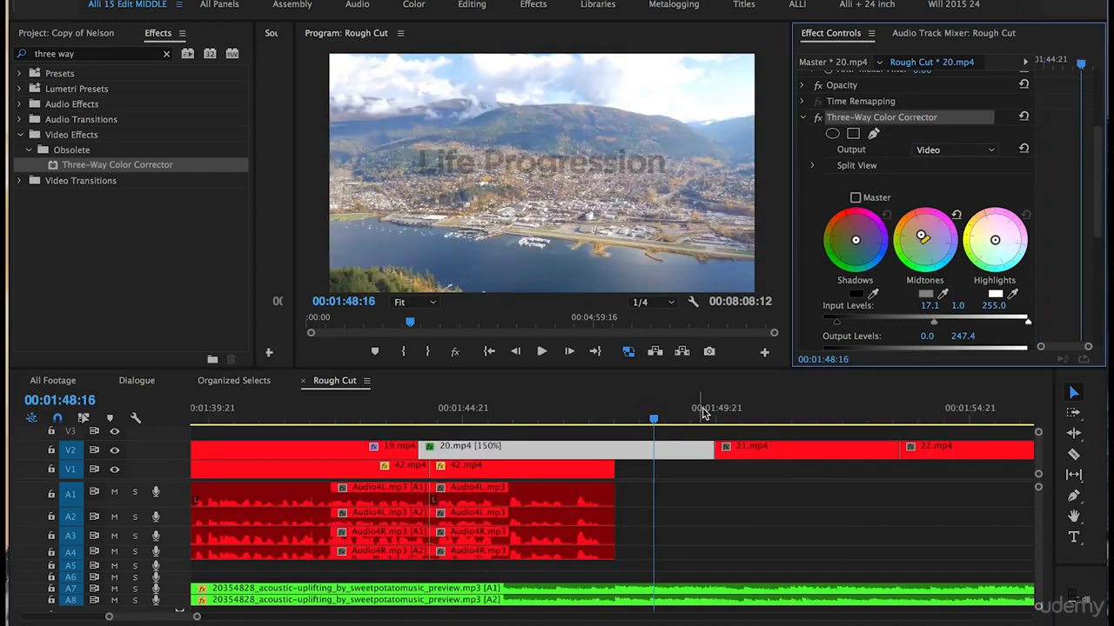
left_click(754, 414)
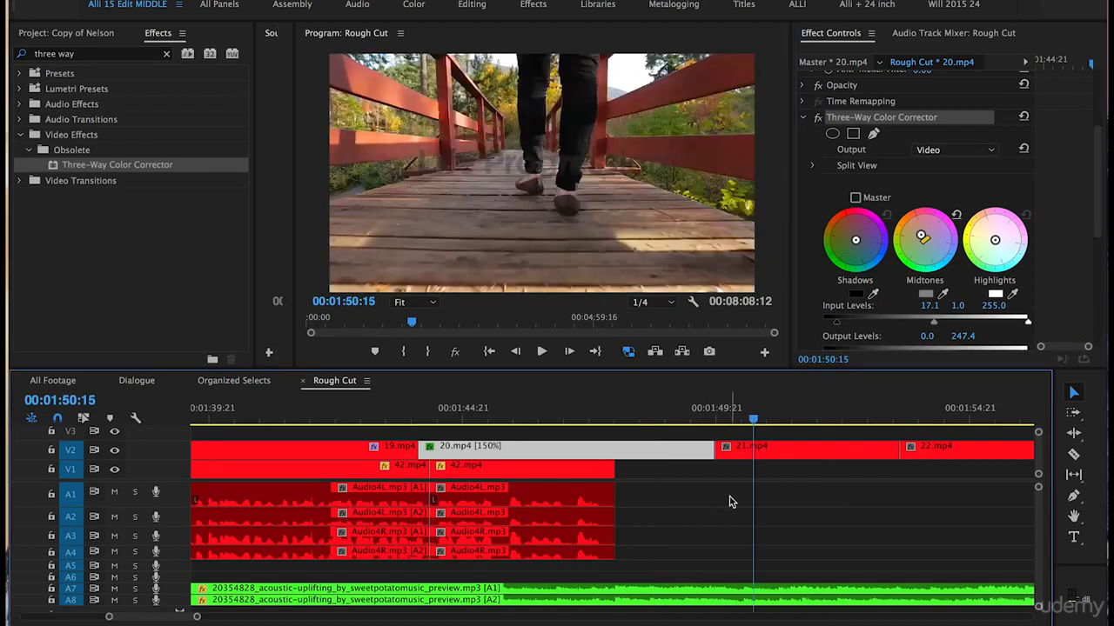
left_click(770, 448)
left_click(870, 291)
key("ctrl+v")
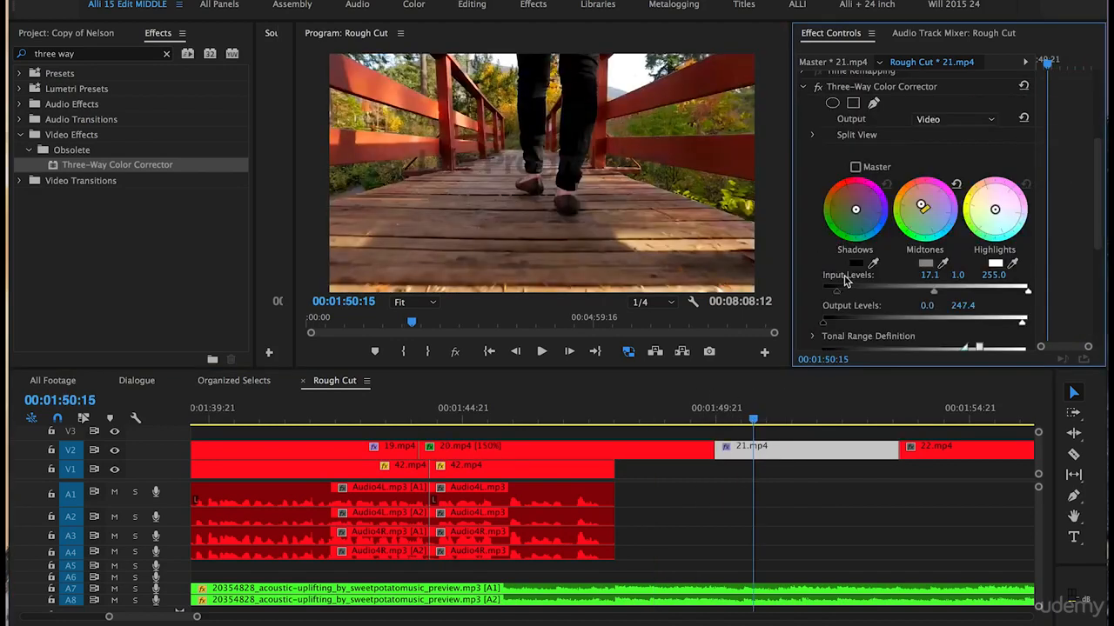
Set 21.mp4's black input level to 0.0 and white output level to 255.0, and select its Three-Way Color Corrector.
left_click_drag(834, 296, 807, 296)
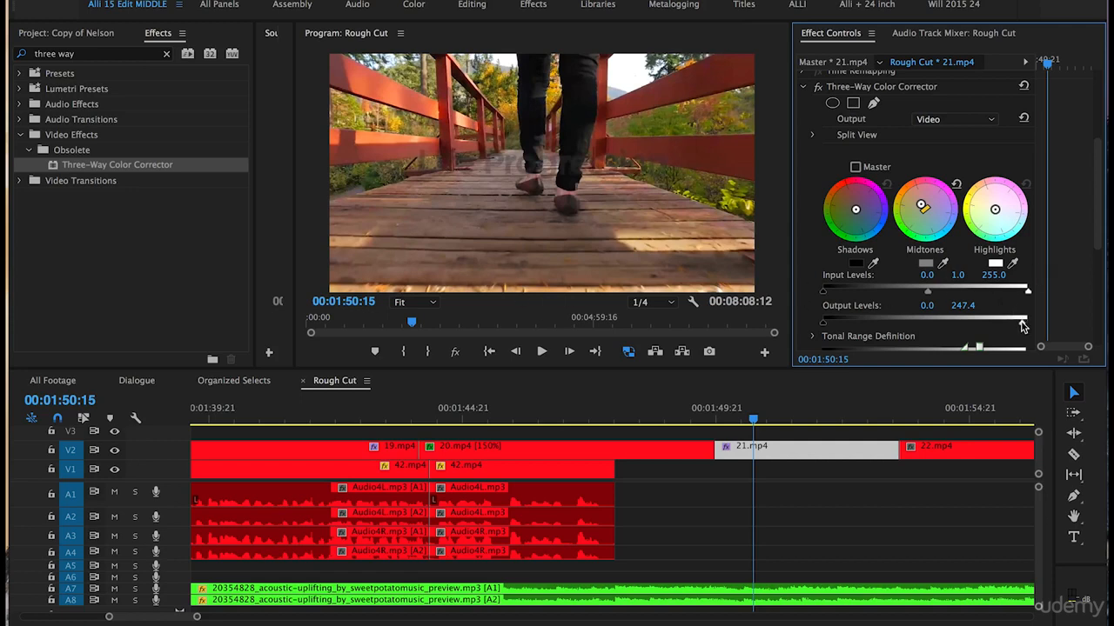
left_click_drag(1023, 326, 1034, 325)
scroll(800, 206, "up", 1)
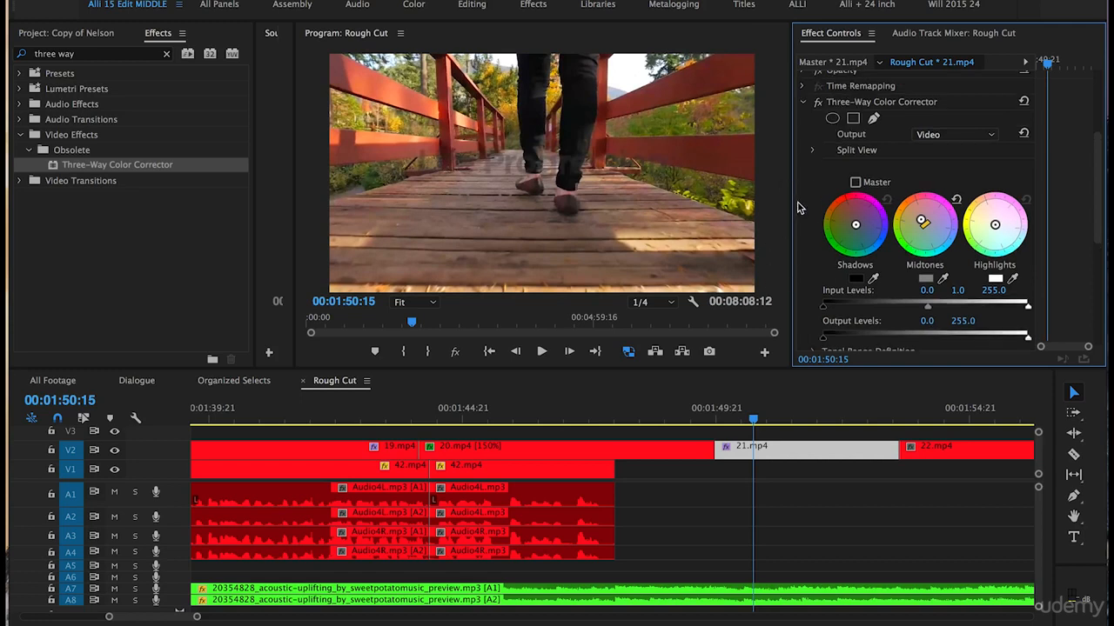
left_click(847, 105)
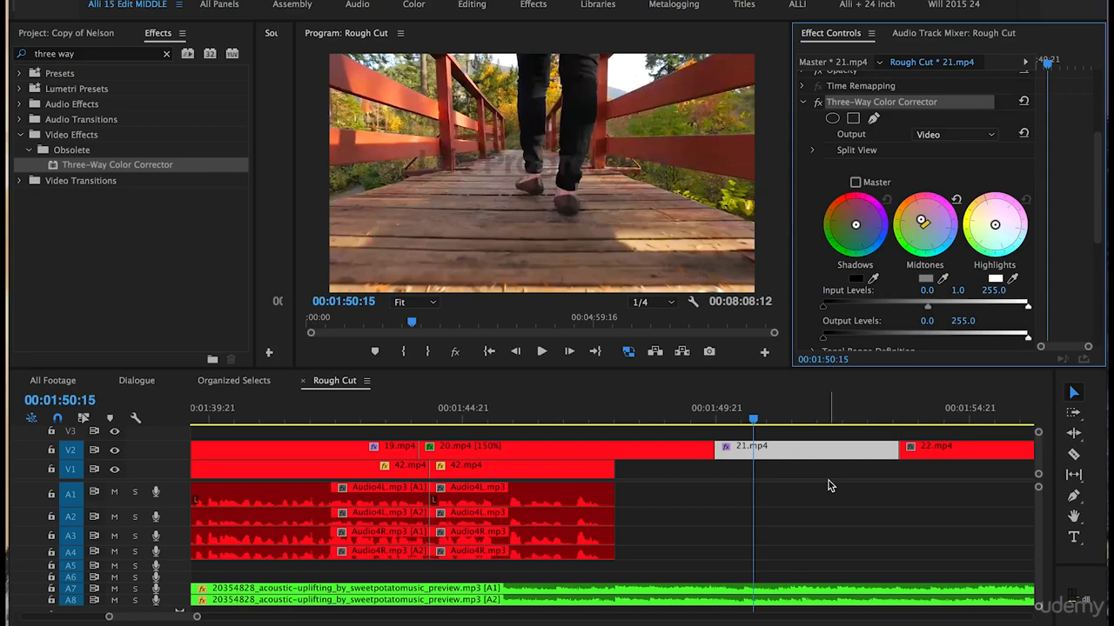
Save the project and paste 21.mp4's Three-Way Color Corrector onto clip 22.mp4.
scroll(829, 482, "right", 2)
key("super+s")
left_click(839, 417)
left_click(861, 440)
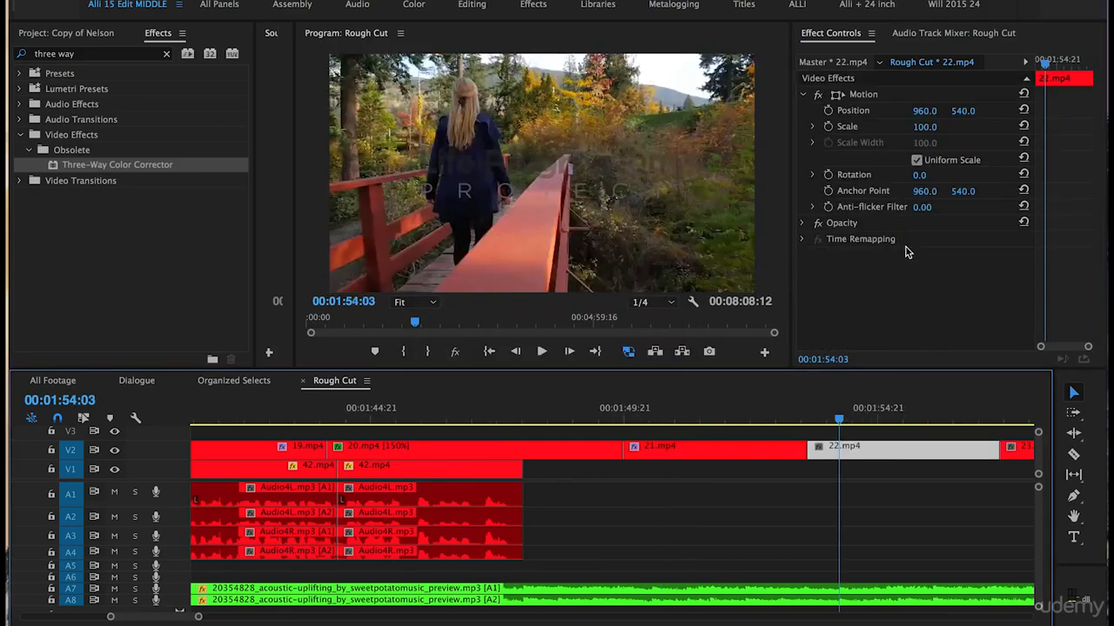
scroll(748, 531, "right", 1)
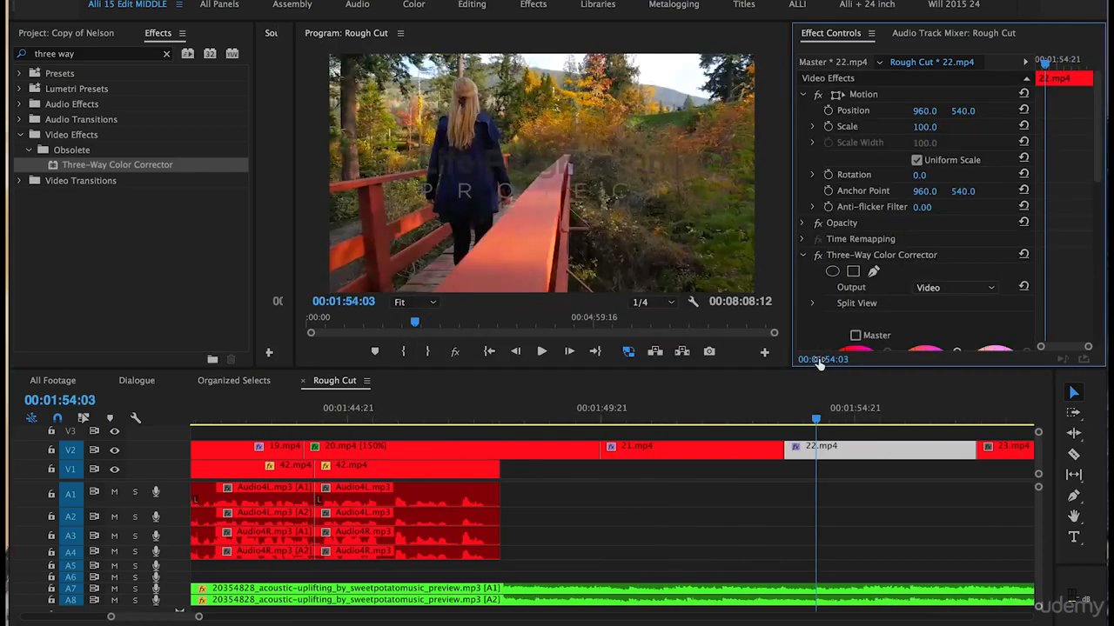
Raise 22.mp4's midtone input level to 1.2 and select its Three-Way Color Corrector.
scroll(818, 344, "down", 2)
scroll(818, 343, "down", 5)
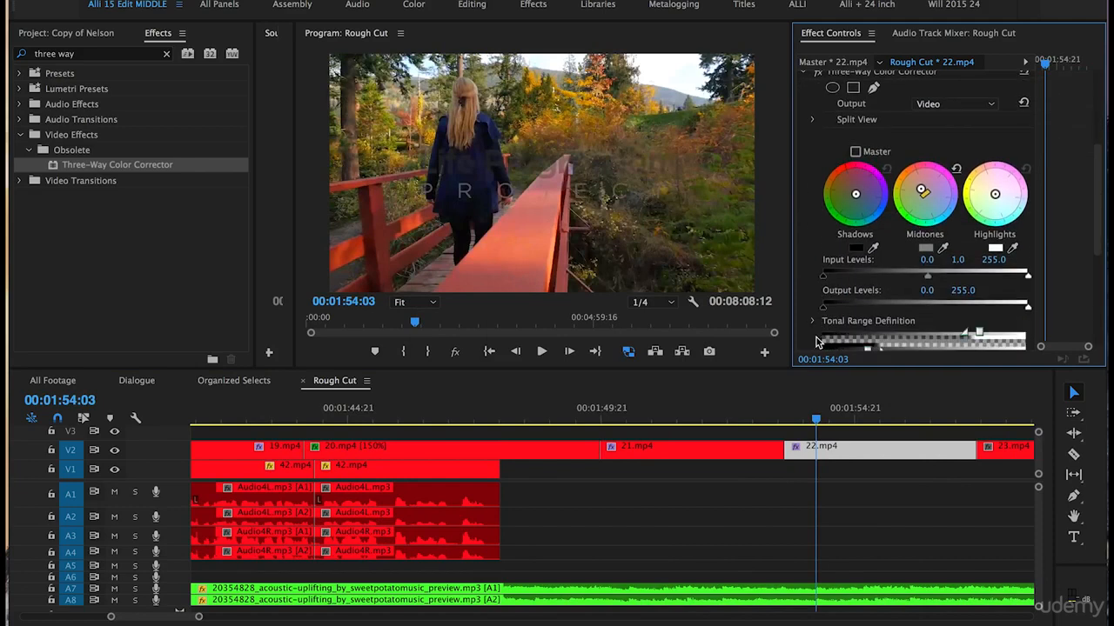
left_click_drag(929, 280, 933, 281)
scroll(818, 152, "up", 2)
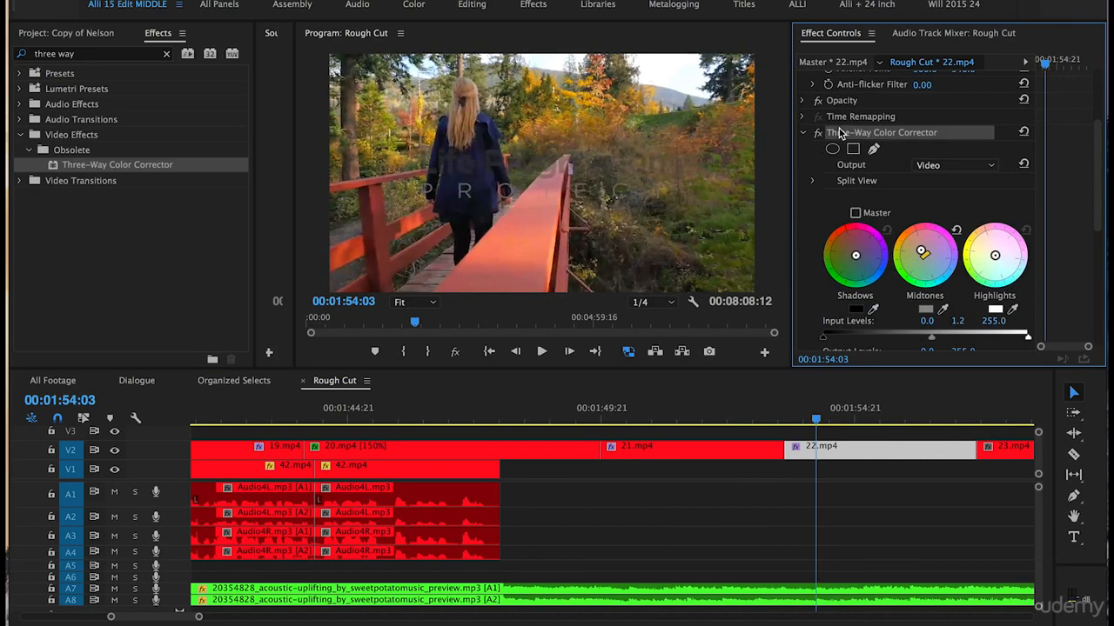
Copy the Three-Way Color Corrector from 22.mp4 and paste it onto clip 23.mp4.
scroll(888, 435, "down", 2)
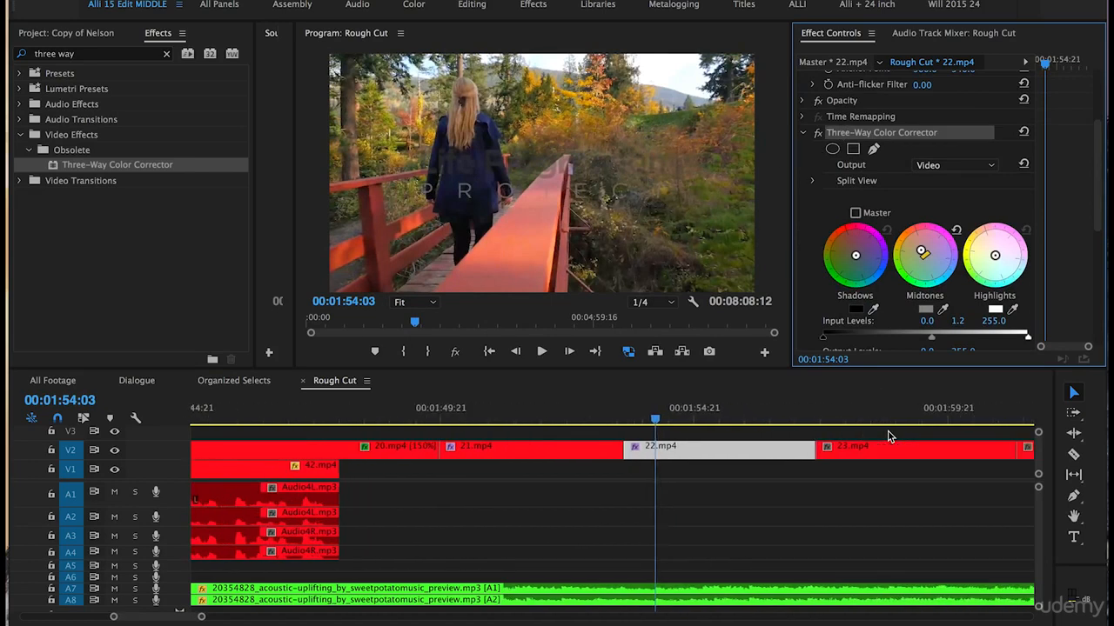
scroll(887, 435, "down", 1)
left_click(839, 409)
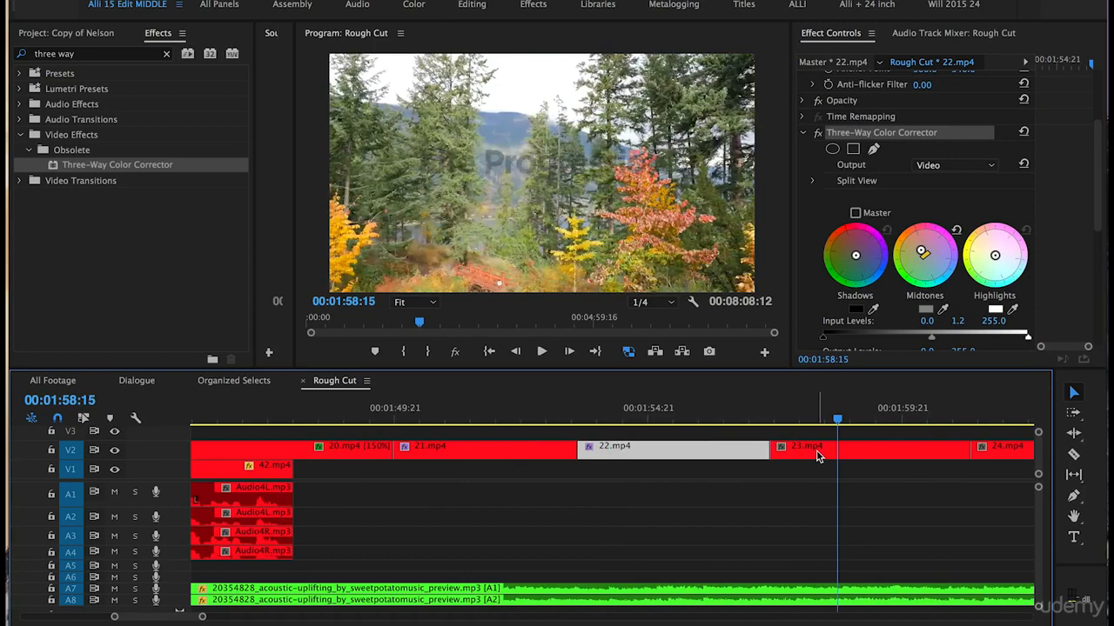
left_click(817, 456)
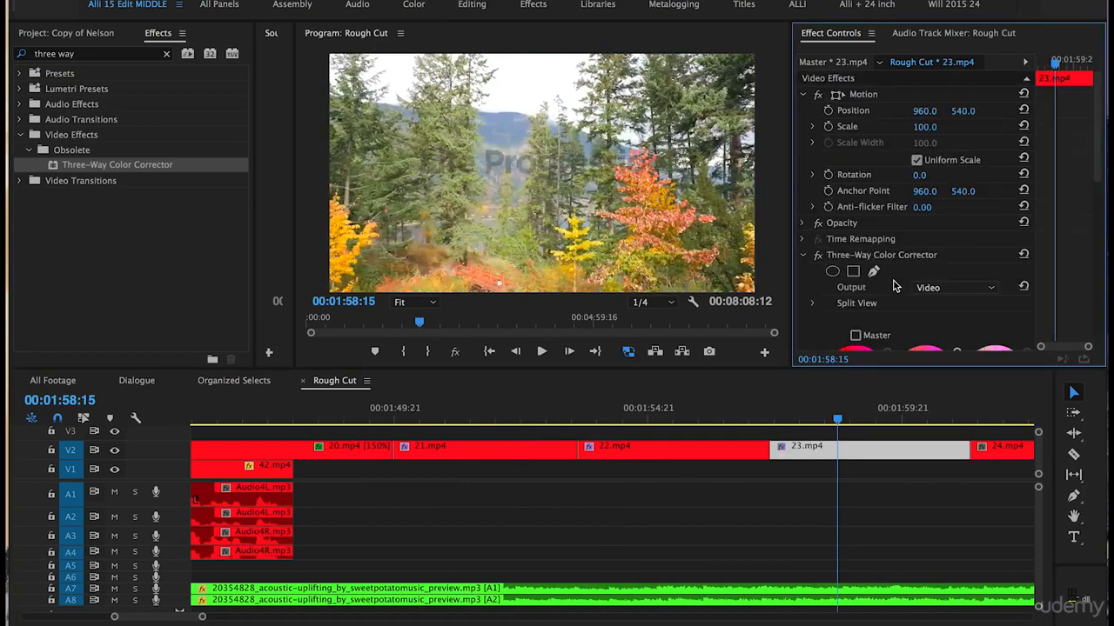
Set 23.mp4's midtone input level to 1.0 in the Three-Way Color Corrector.
scroll(808, 333, "down", 1)
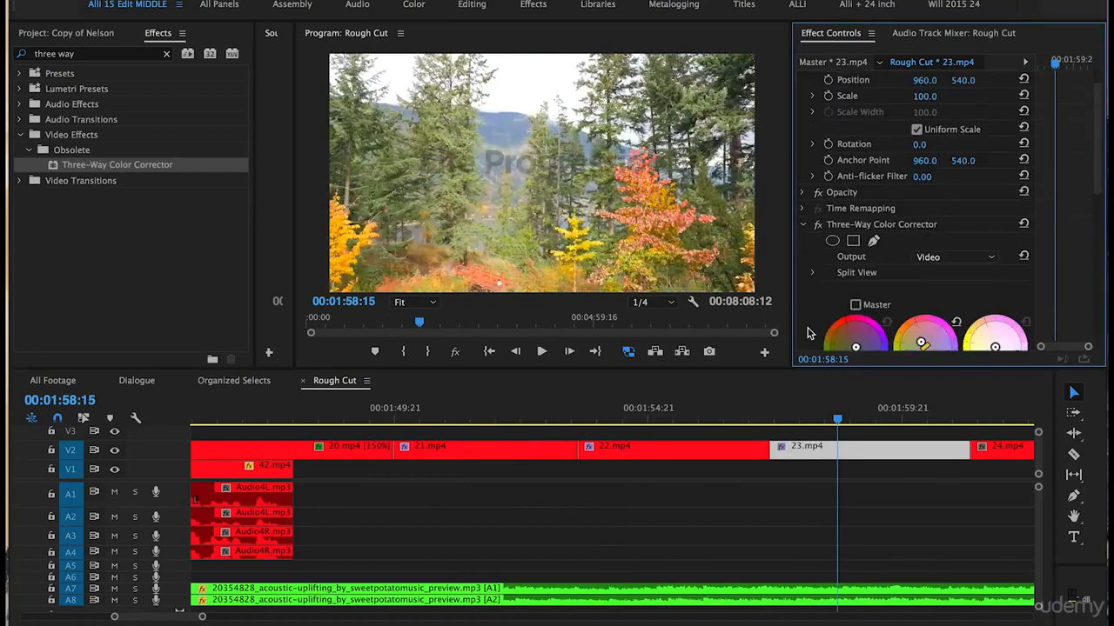
scroll(808, 333, "down", 4)
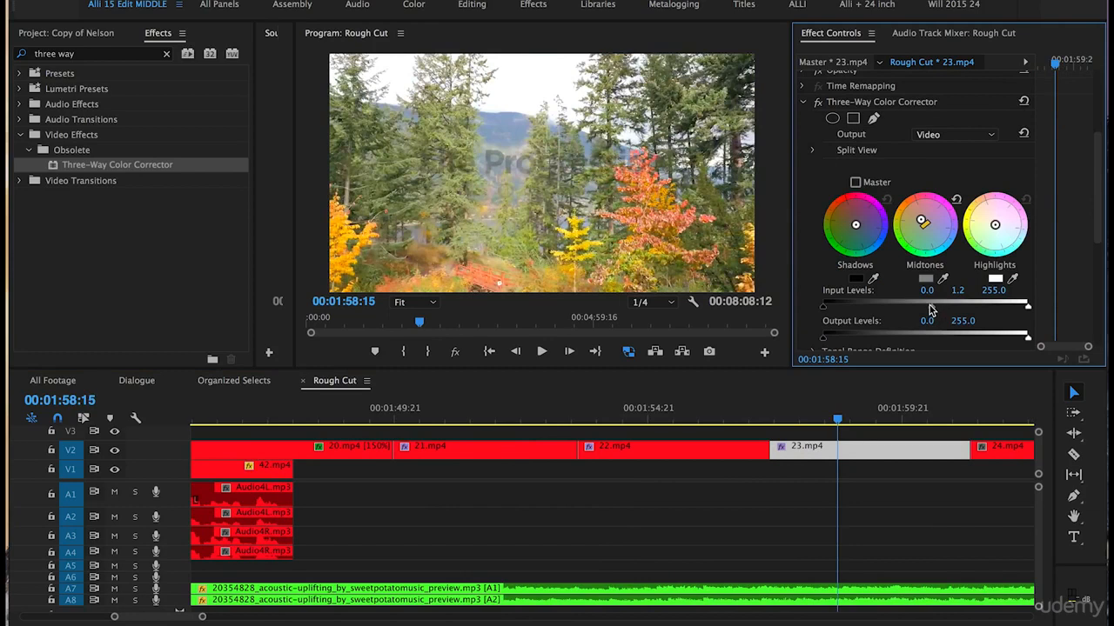
left_click_drag(932, 310, 927, 311)
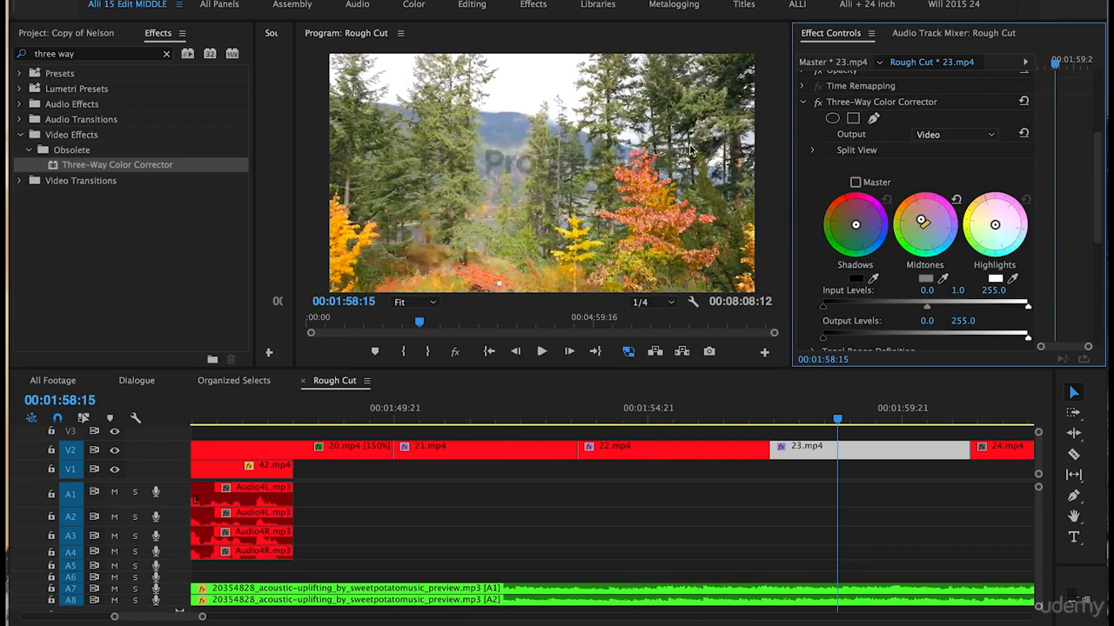
Set 23.mp4's Master Saturation to 115 and reset its Midtones color wheel.
scroll(818, 266, "down", 5)
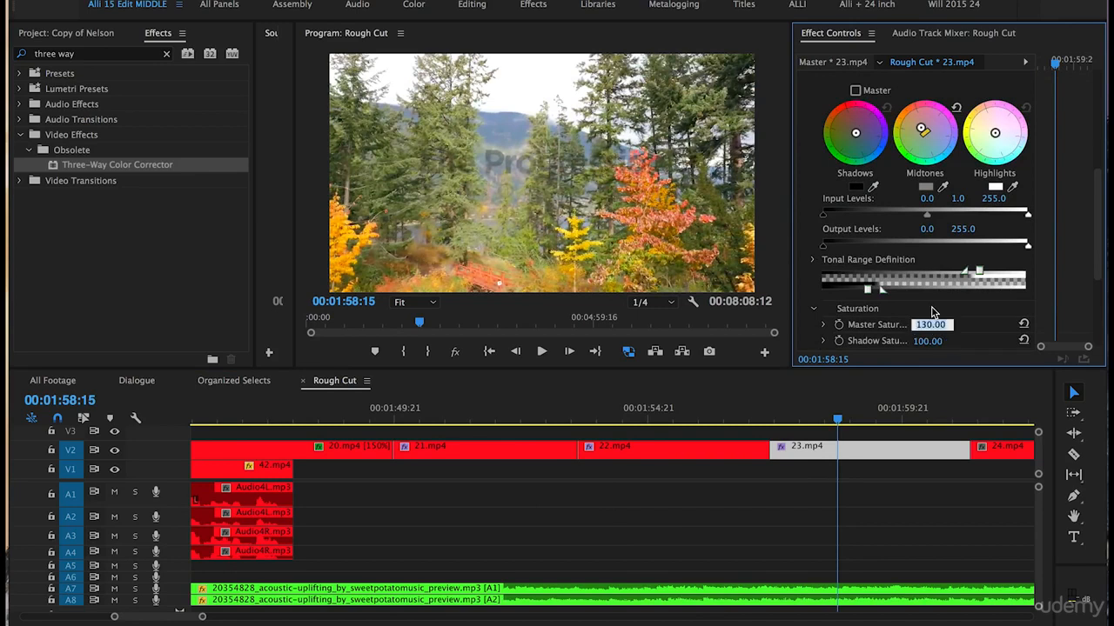
type("115")
key("Return")
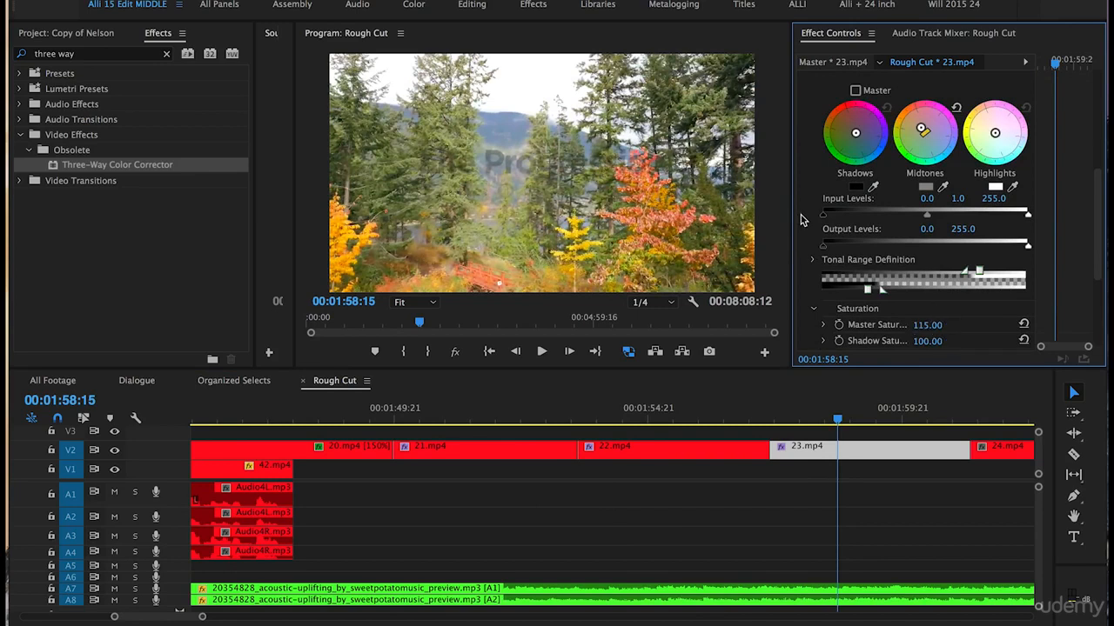
scroll(803, 204, "up", 2)
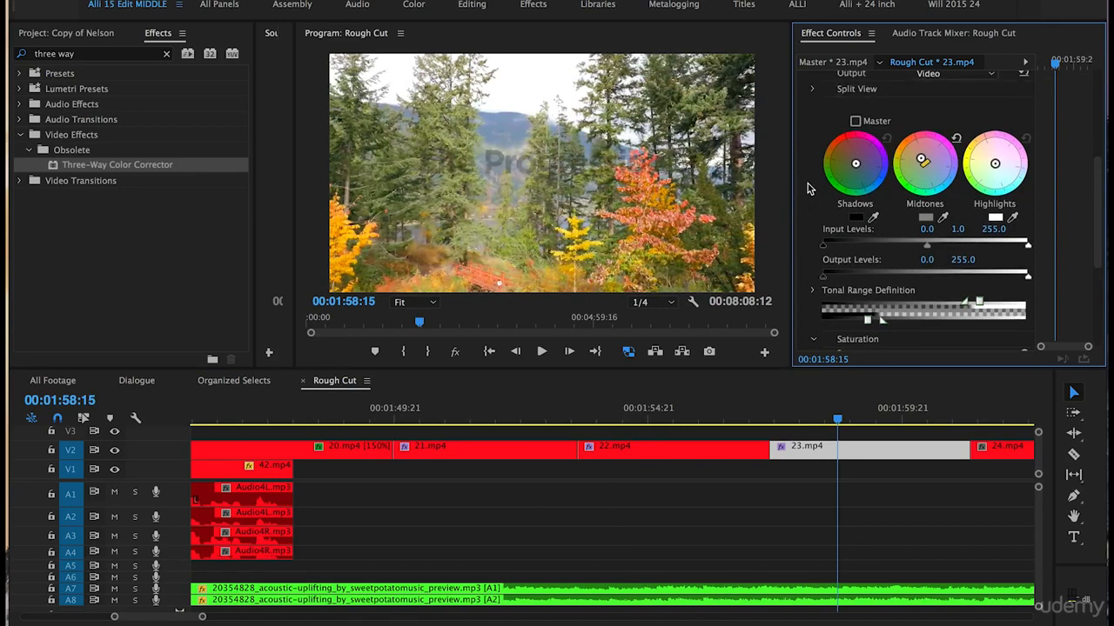
left_click(956, 170)
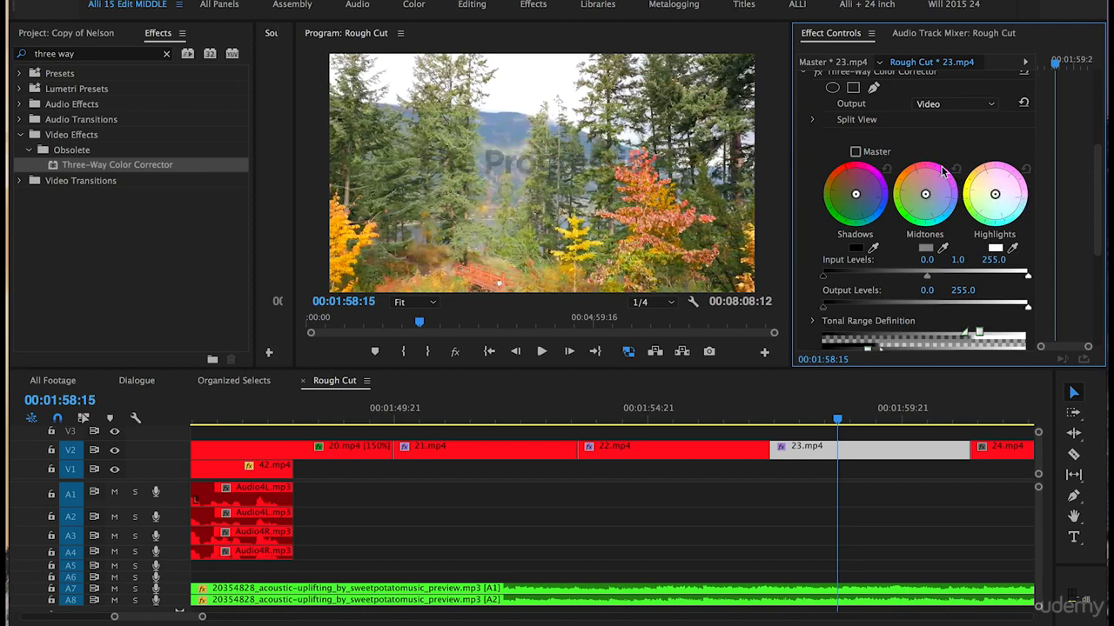